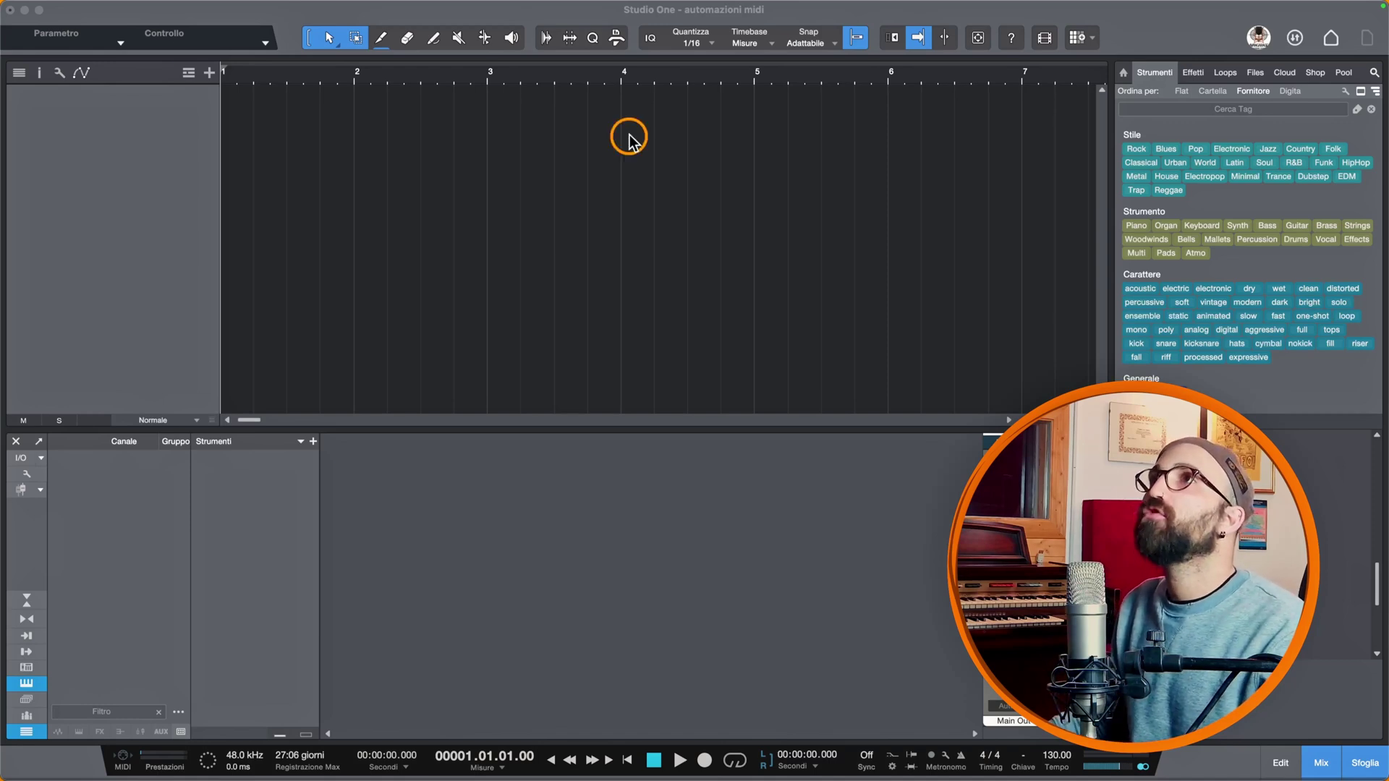
# Add an instrument track to the empty song and enlarge its height to show all its routing fields
pyautogui.rightClick(182, 153)
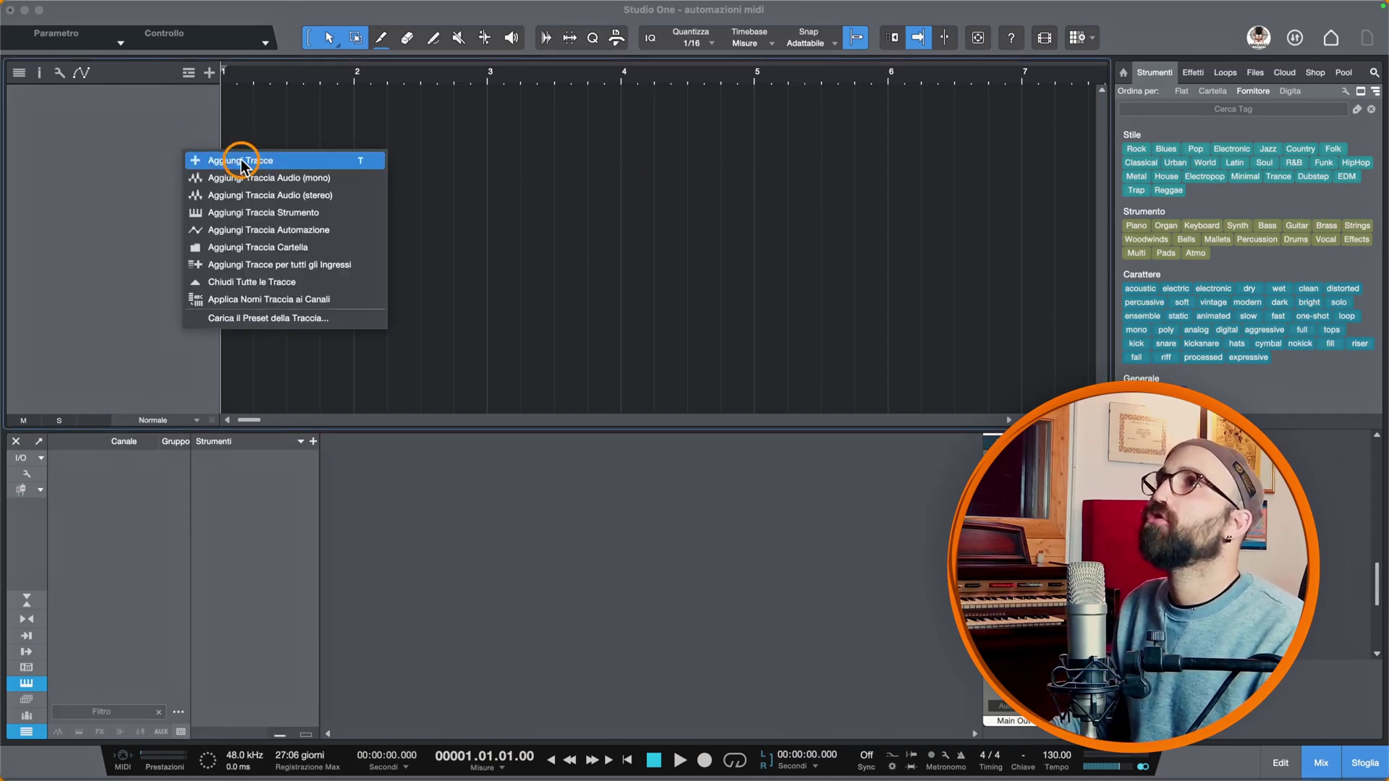
pyautogui.click(296, 217)
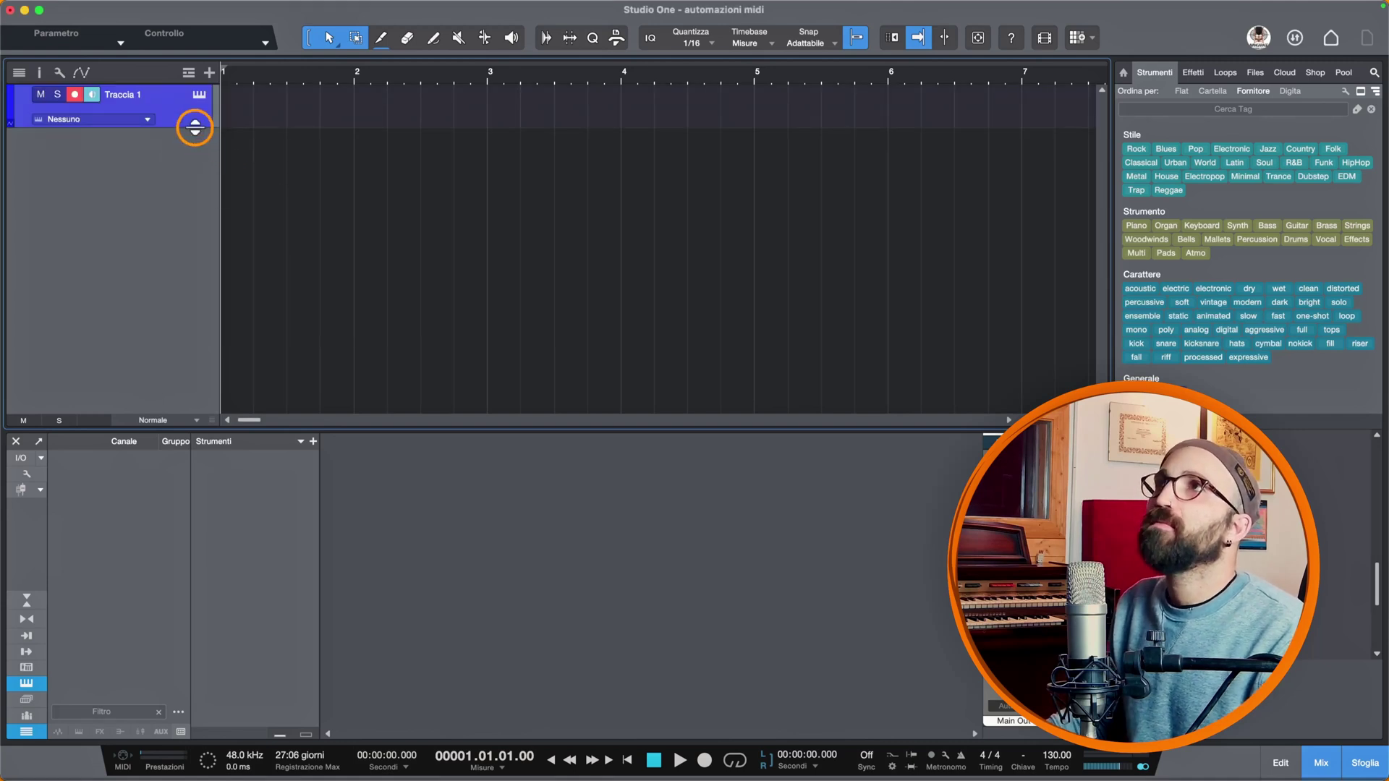
pyautogui.moveTo(194, 126); pyautogui.dragTo(195, 186)
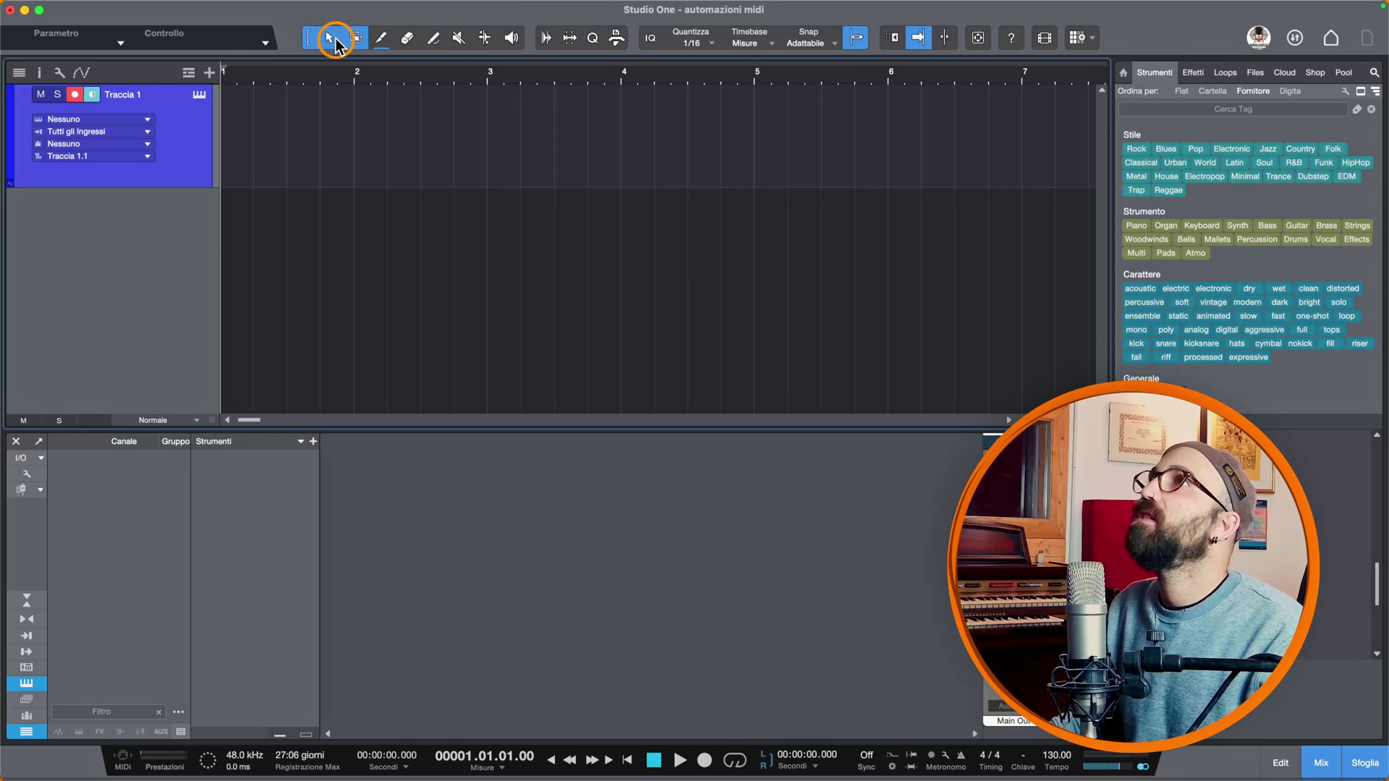
# Create an instrument part on Traccia 1 covering bars 1 and 2, and open it in the note editor
pyautogui.doubleClick(282, 165)
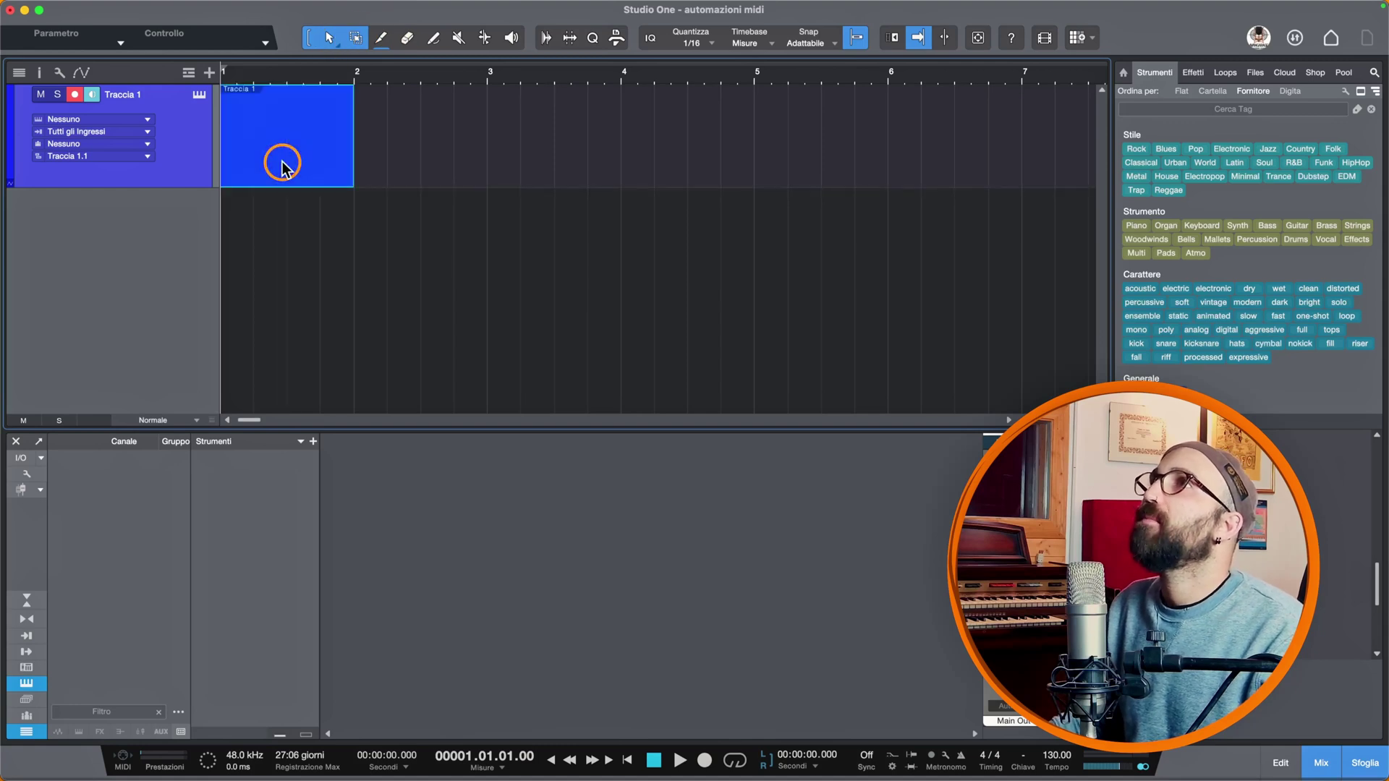
pyautogui.moveTo(353, 134); pyautogui.dragTo(486, 130)
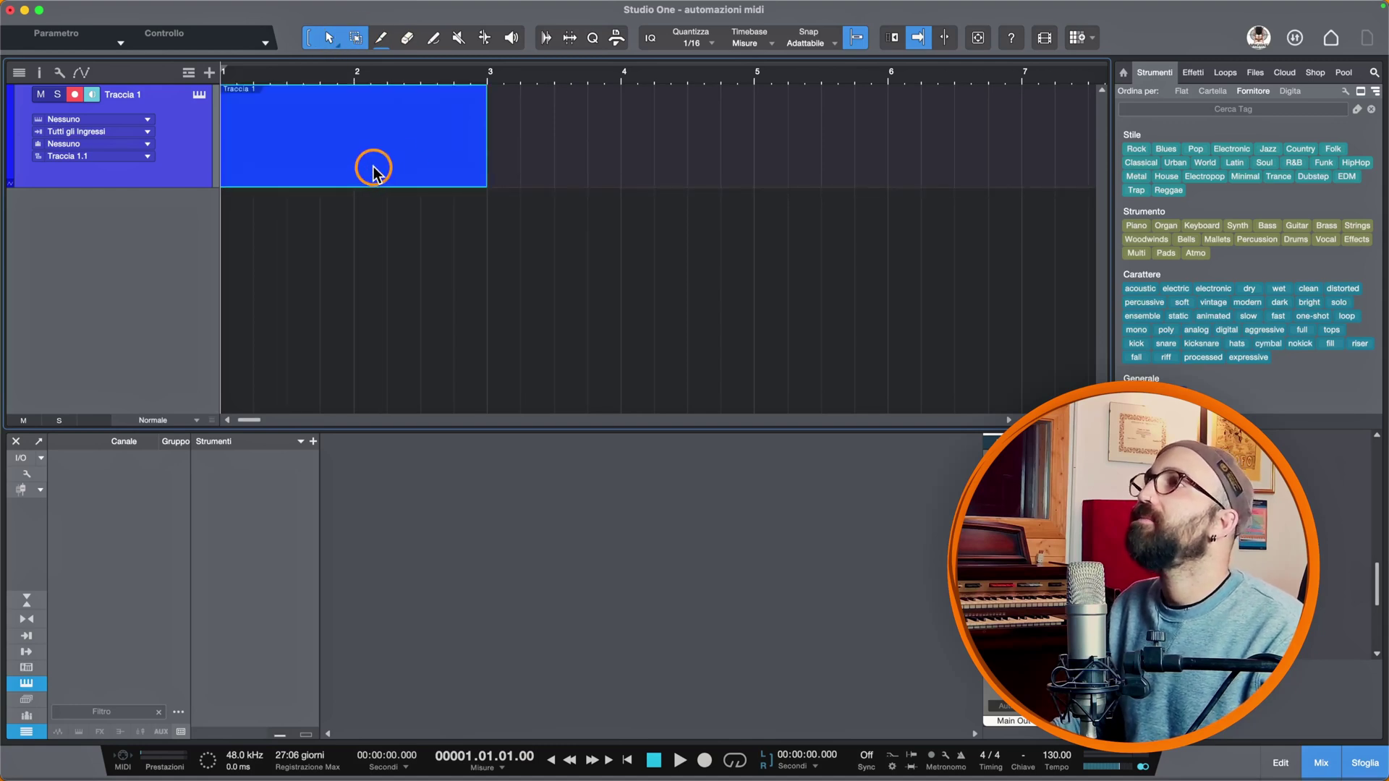
pyautogui.doubleClick(372, 170)
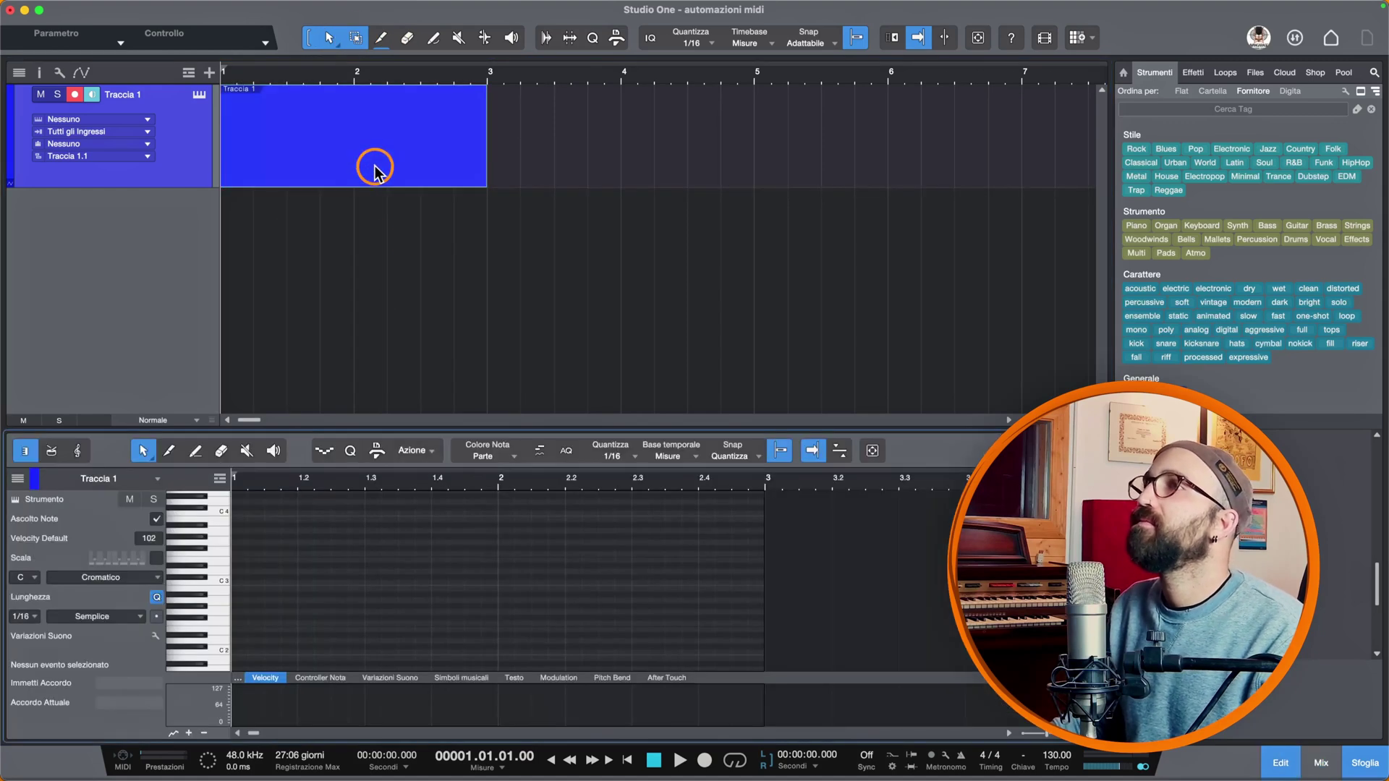
# Enter a quarter-note C3 at the start of bar 1, a quarter-note D3 at 1.3 and a C3 filling bar 2
pyautogui.doubleClick(246, 582)
pyautogui.moveTo(247, 583); pyautogui.dragTo(432, 577)
pyautogui.doubleClick(373, 572)
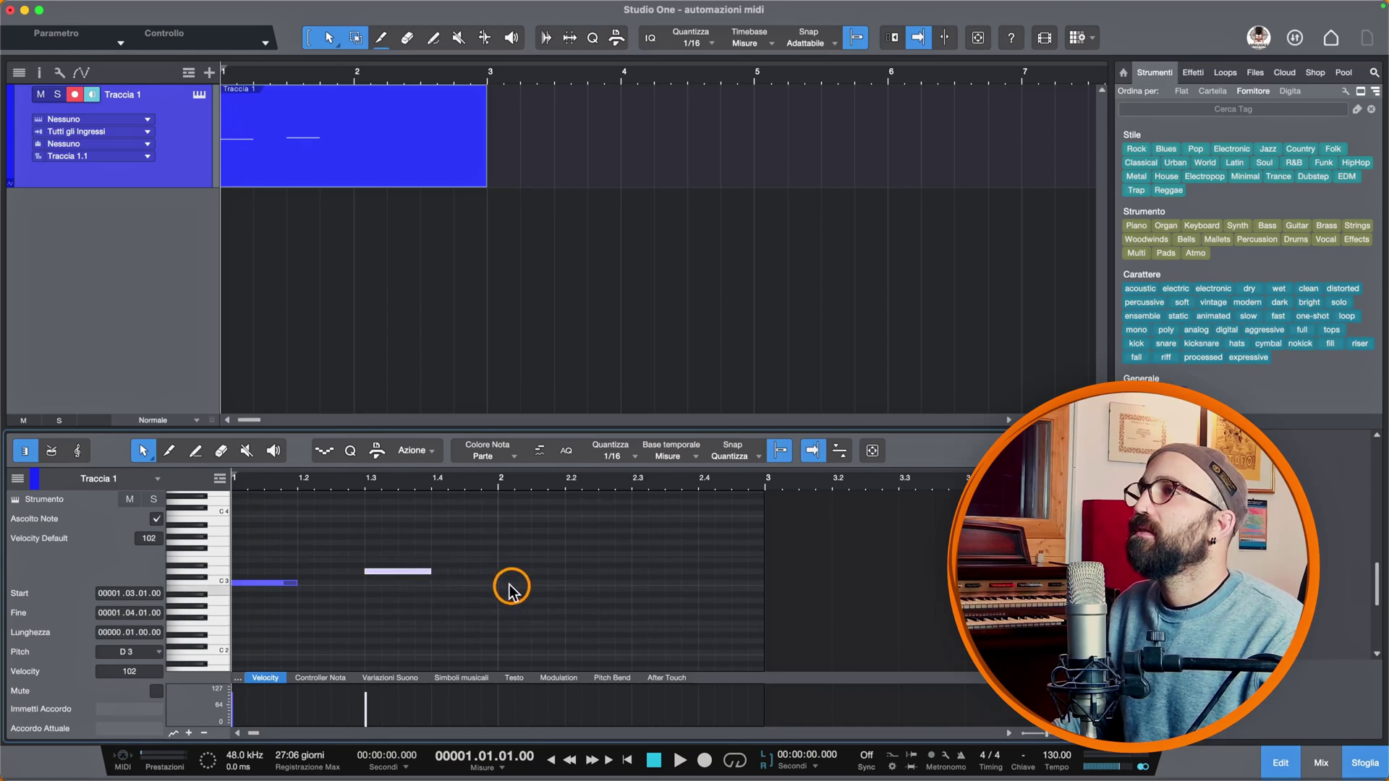
pyautogui.doubleClick(510, 583)
pyautogui.moveTo(515, 583); pyautogui.dragTo(765, 590)
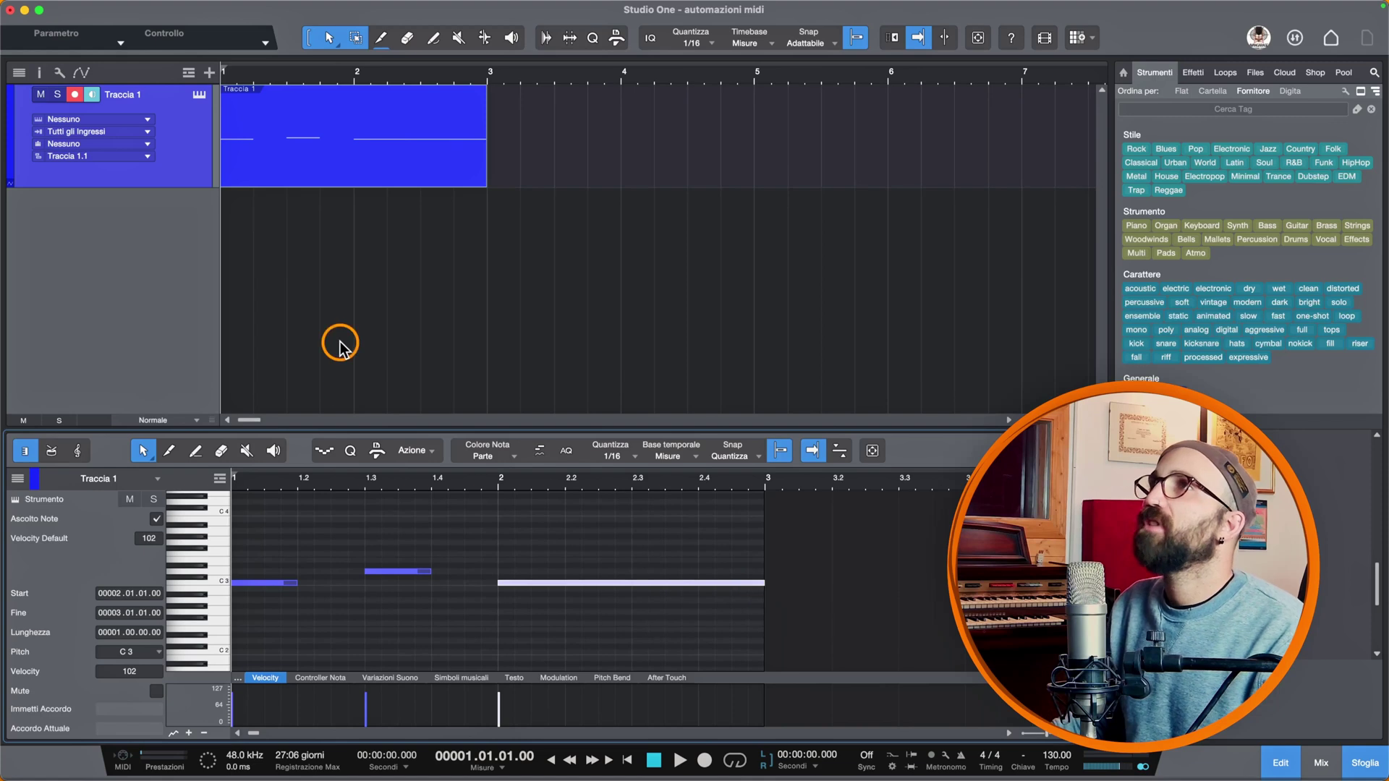
pyautogui.click(340, 340)
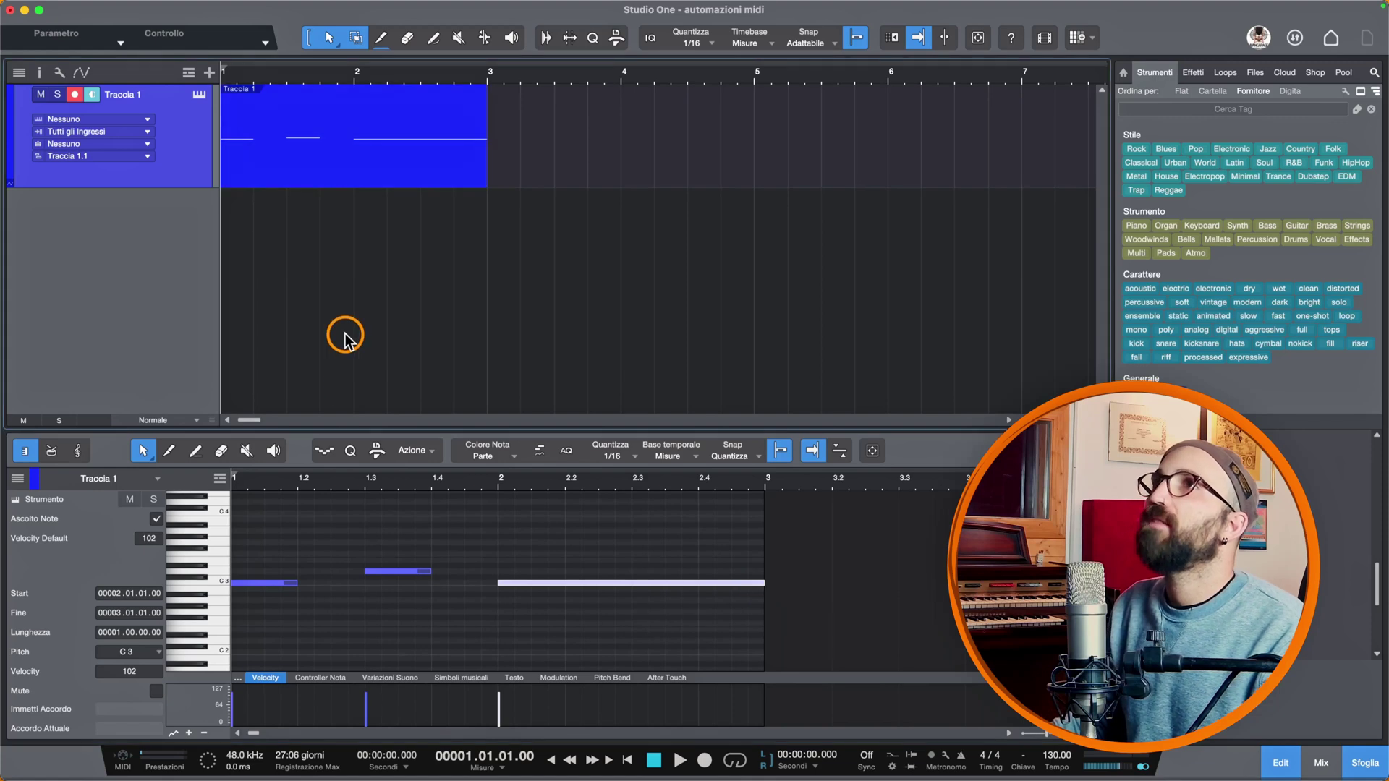
# Check Traccia 1's available instrument outputs, and show the mixer console with its instrument rack
pyautogui.click(62, 123)
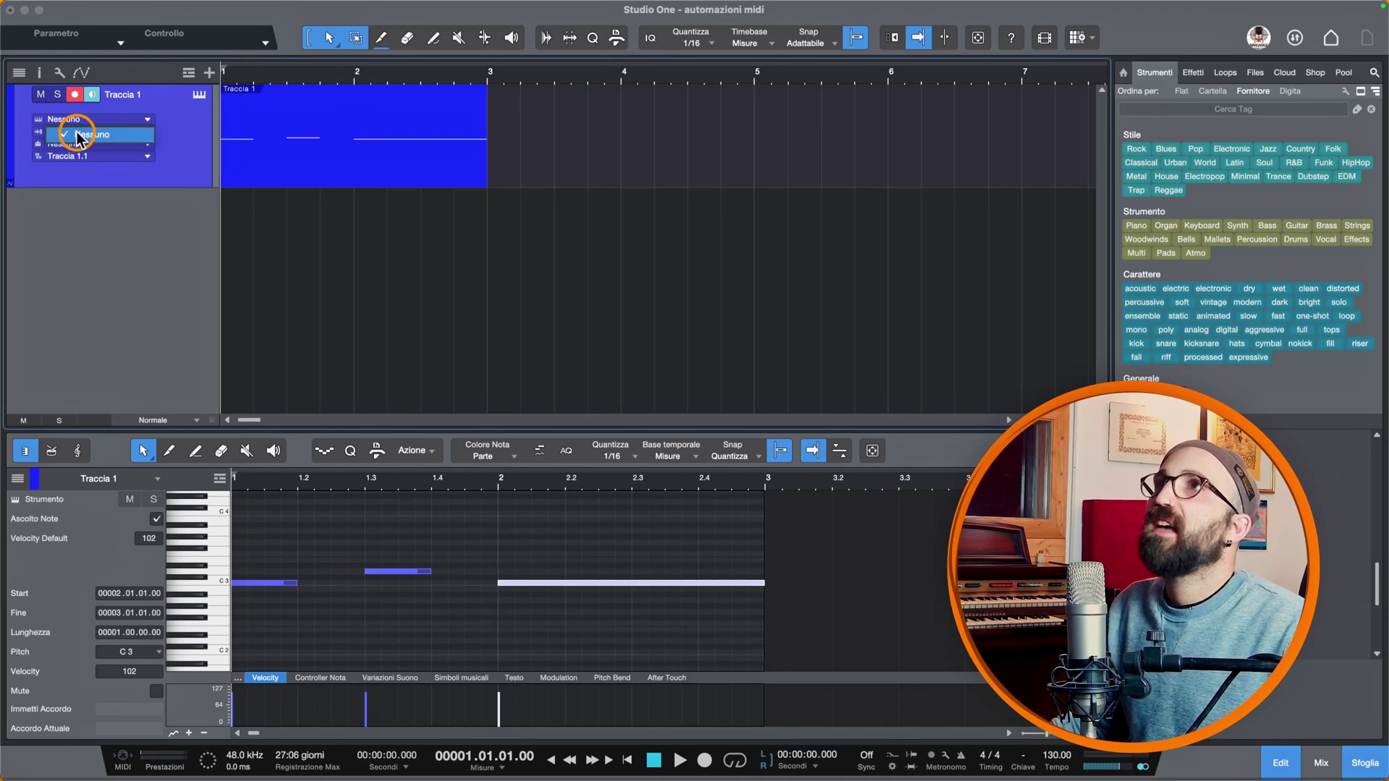
pyautogui.click(180, 124)
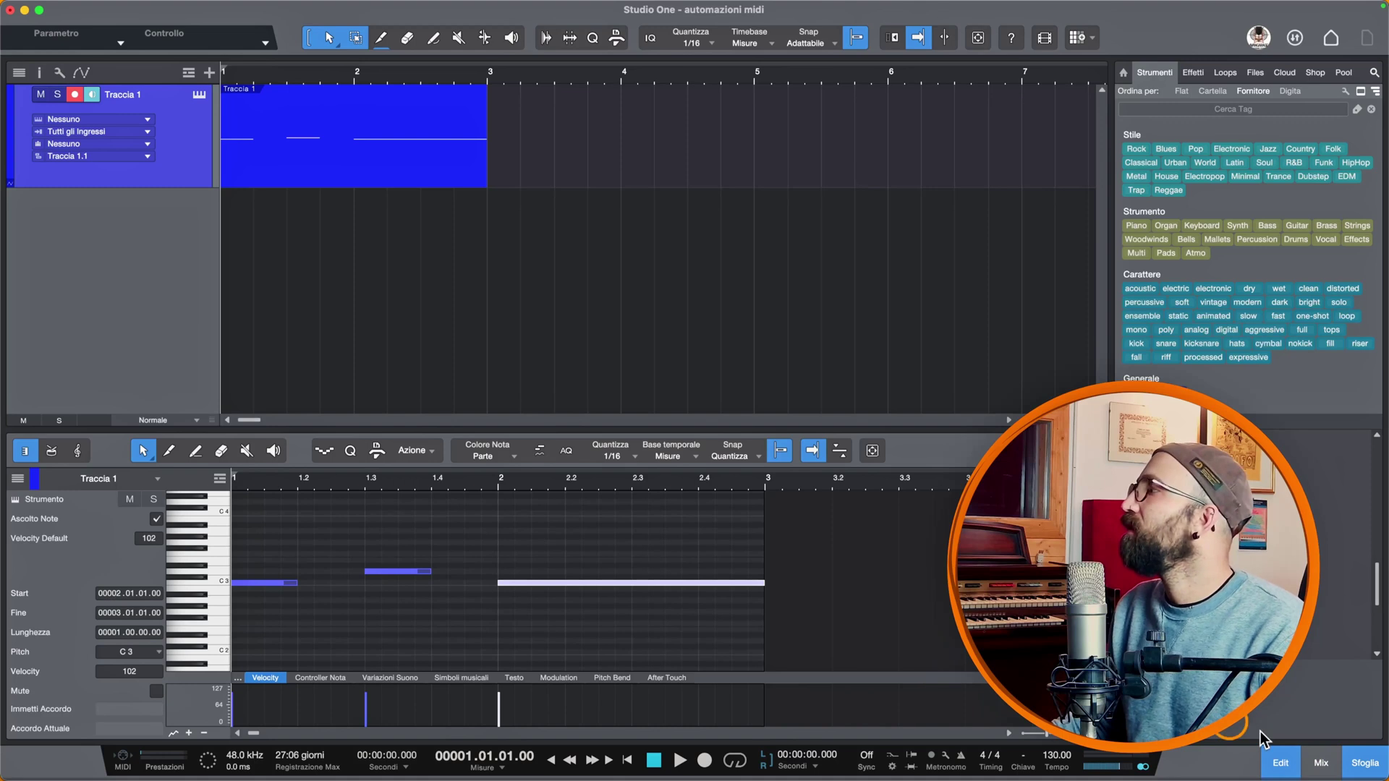
pyautogui.click(1322, 763)
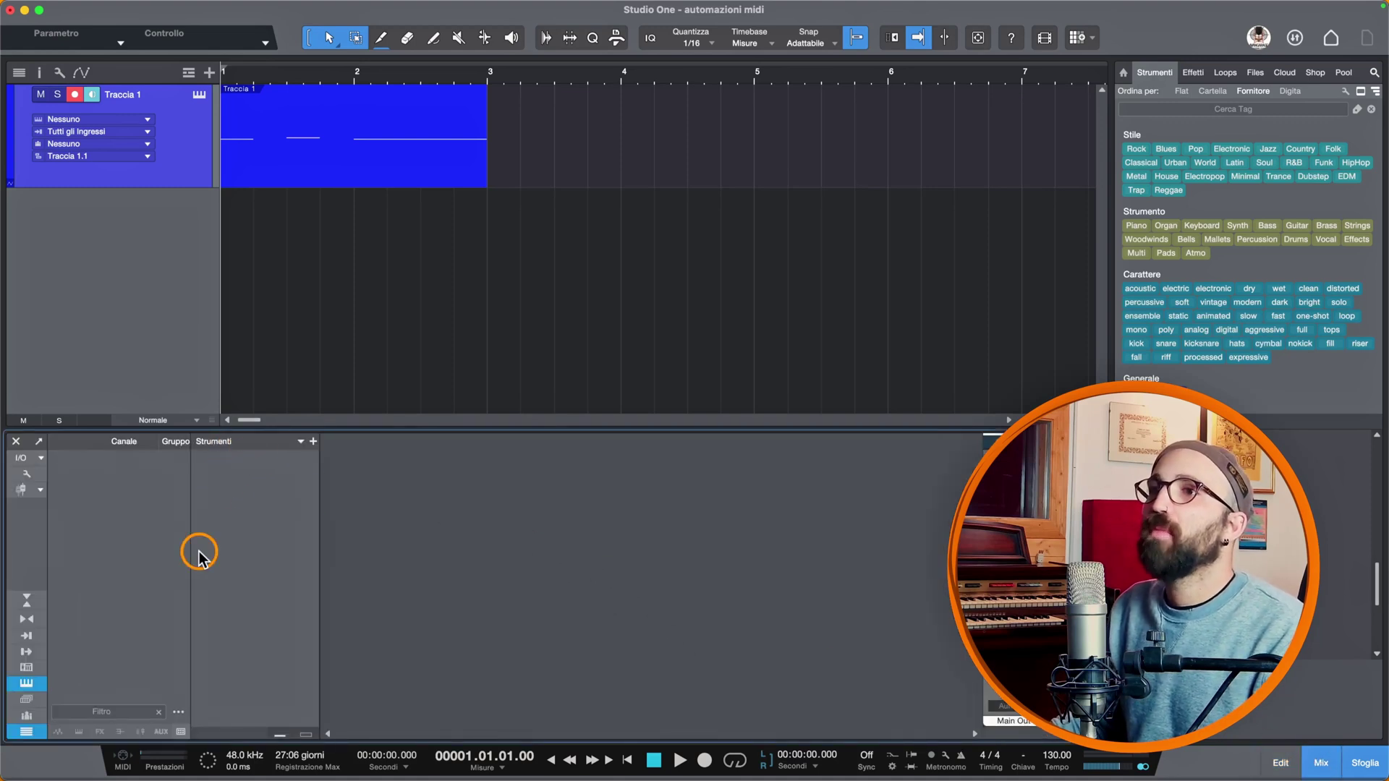
pyautogui.click(27, 686)
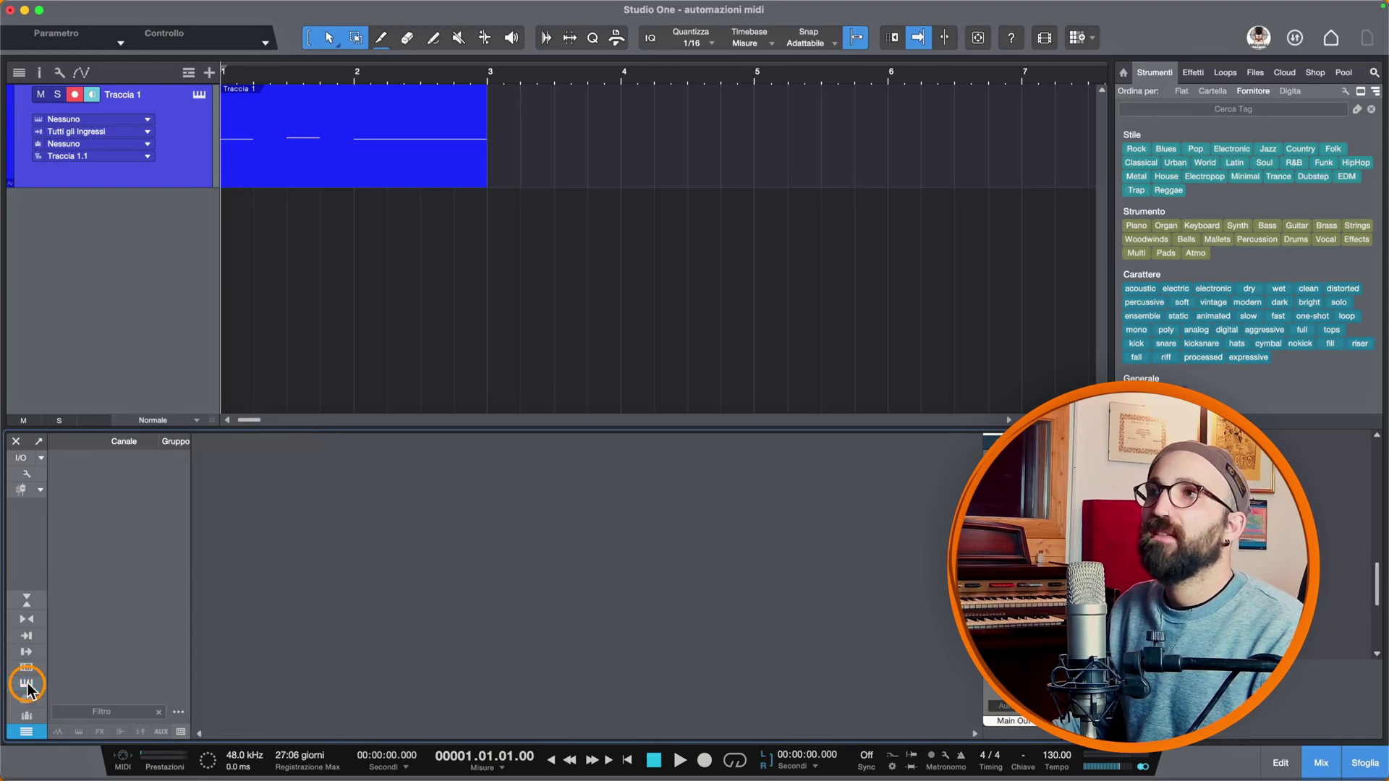
pyautogui.click(26, 685)
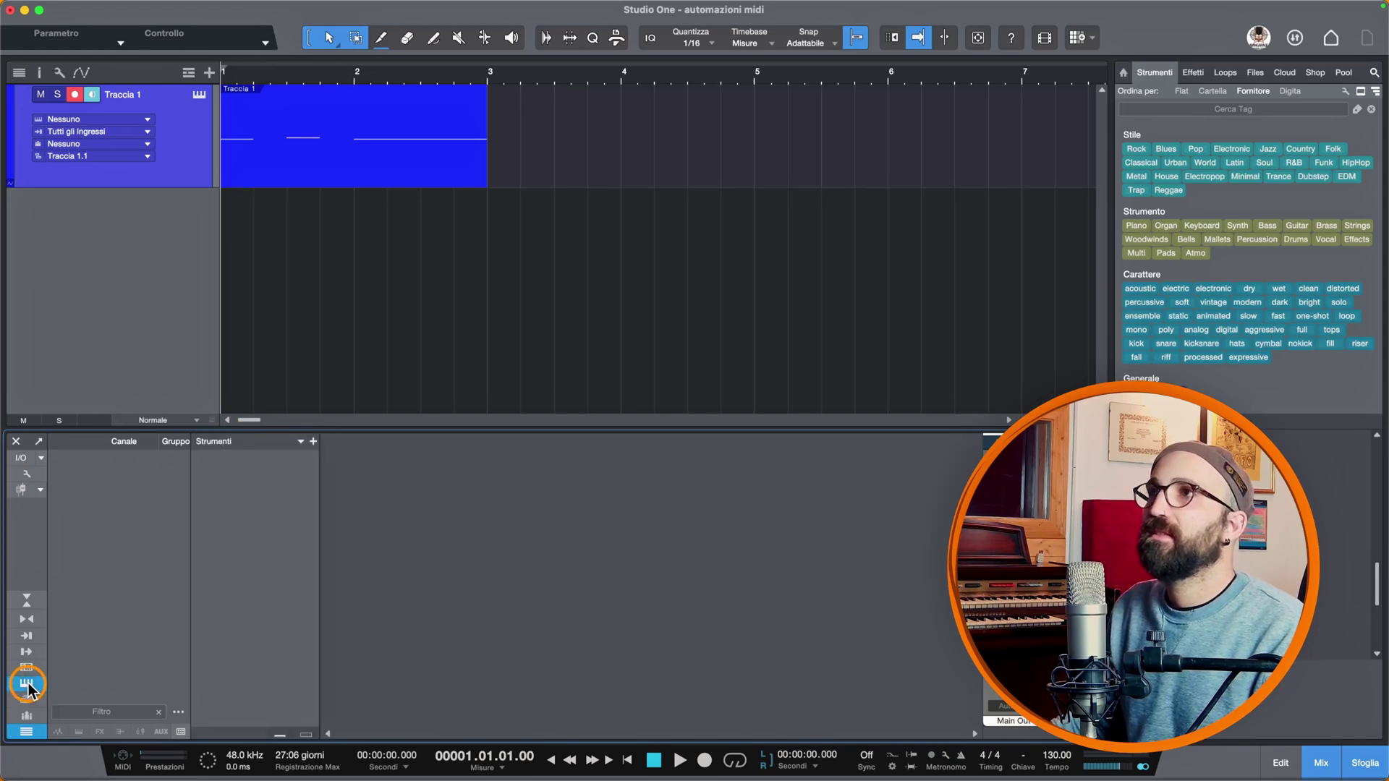
# Add the PreSonus Presence instrument to the rack and assign it as Traccia 1's instrument output
pyautogui.click(314, 444)
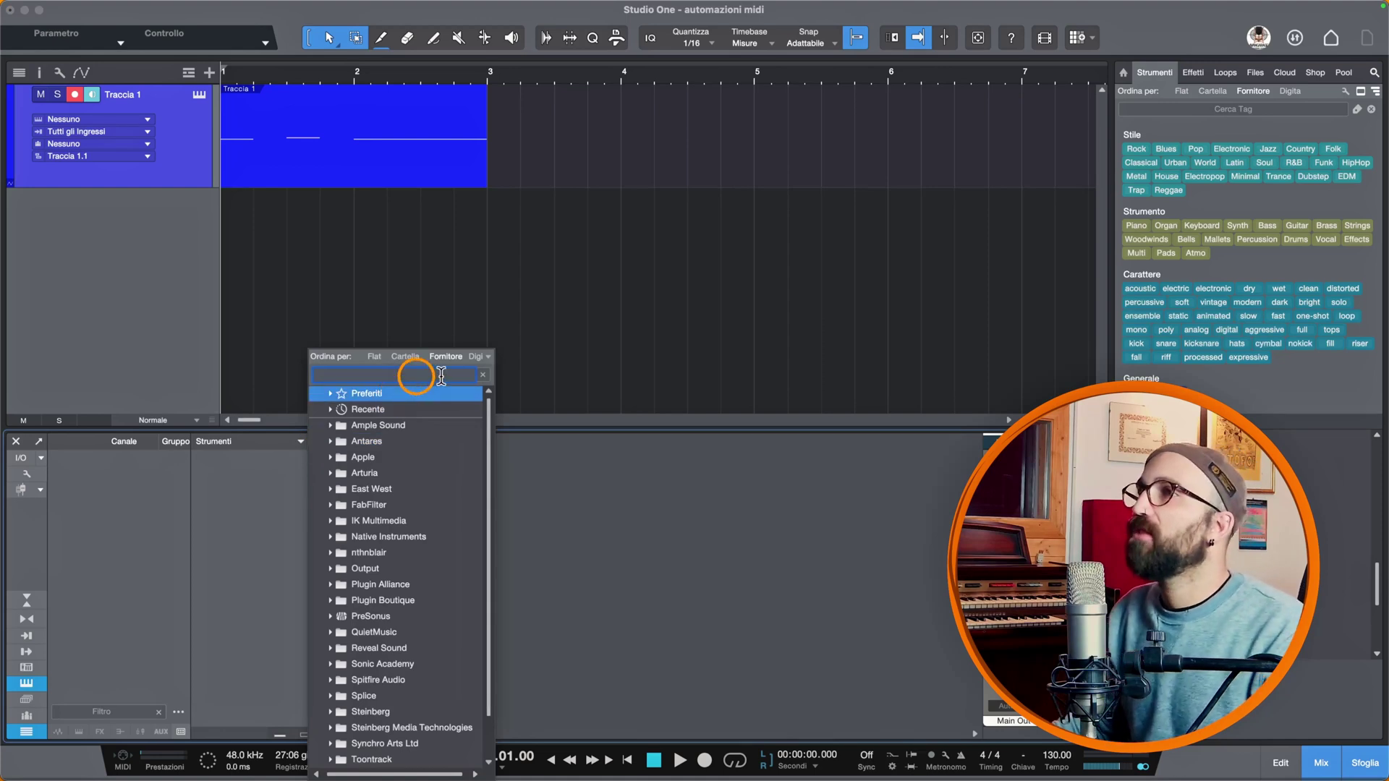
pyautogui.click(355, 621)
pyautogui.scroll(-3, 383, 615)
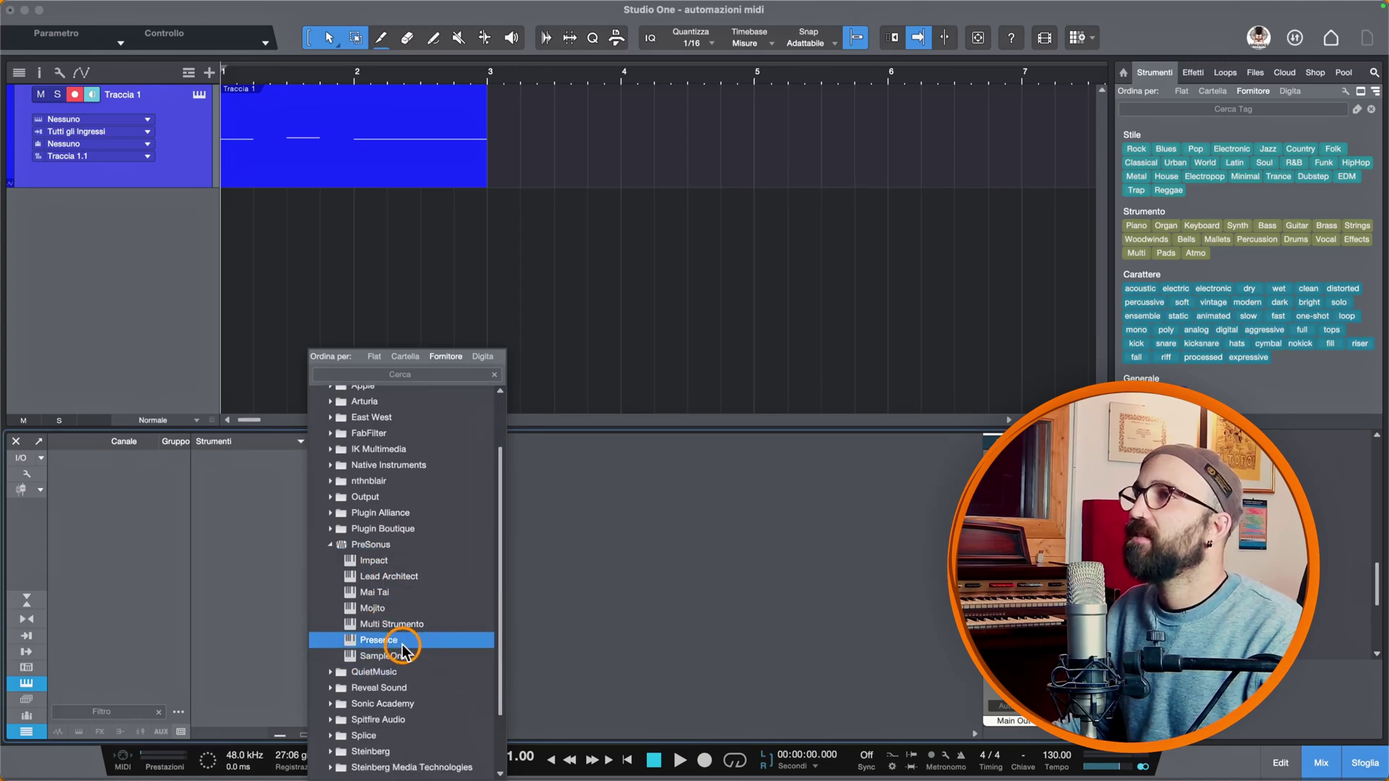
pyautogui.doubleClick(402, 642)
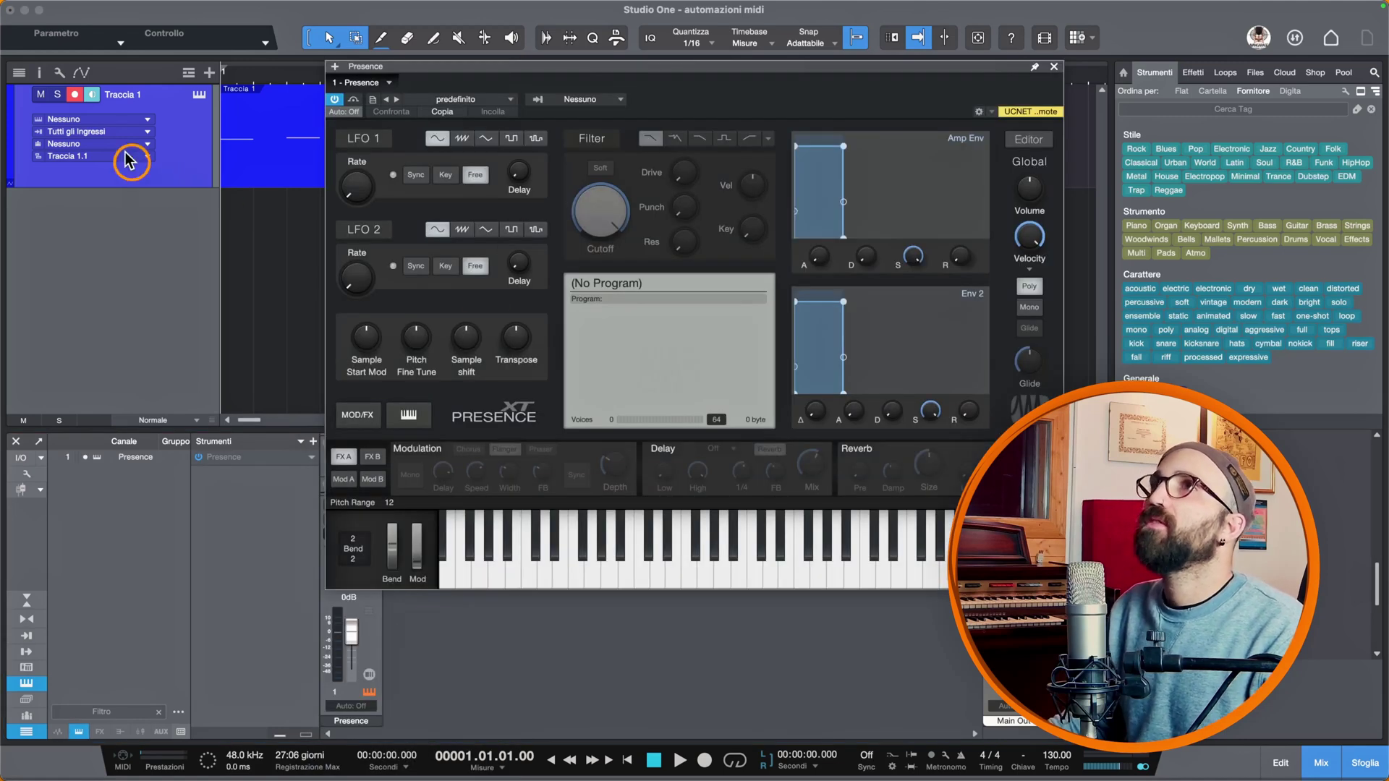
pyautogui.click(104, 121)
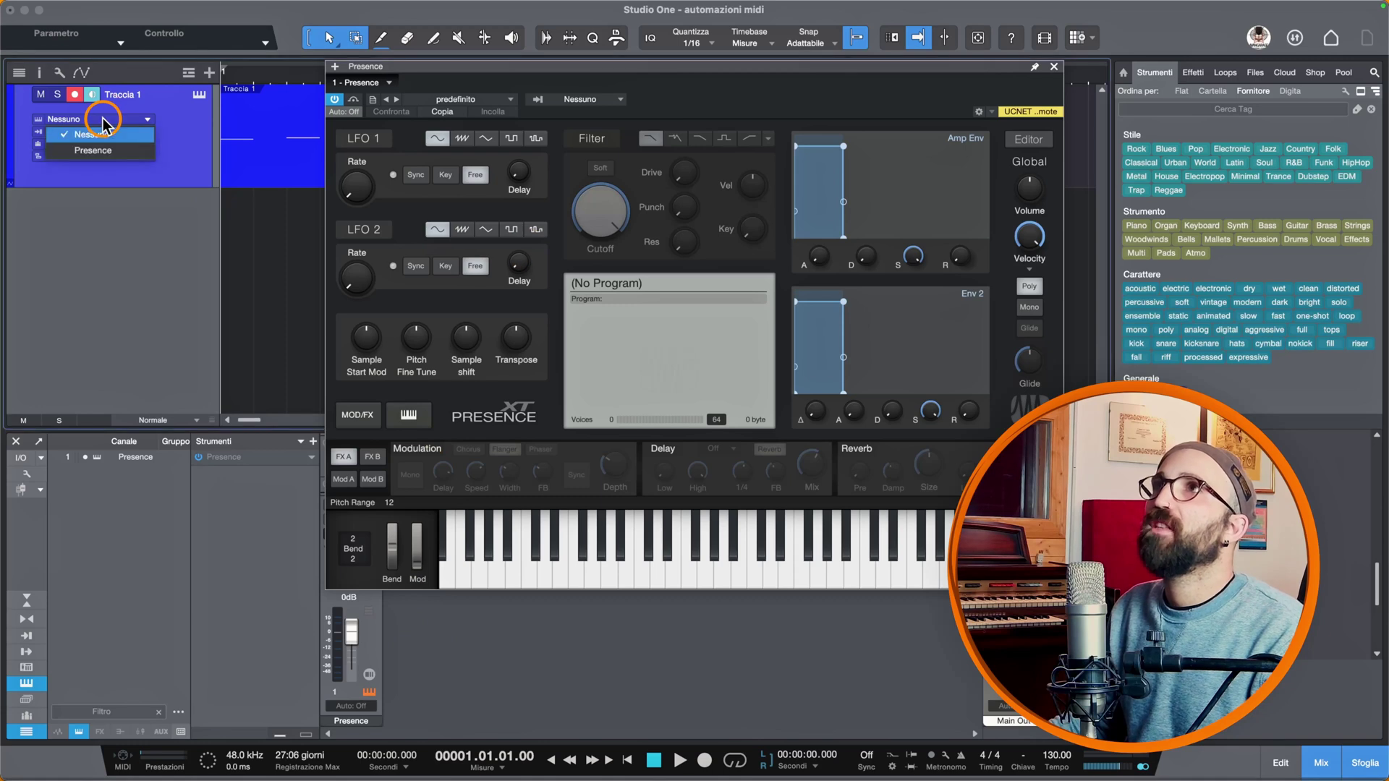
pyautogui.click(94, 149)
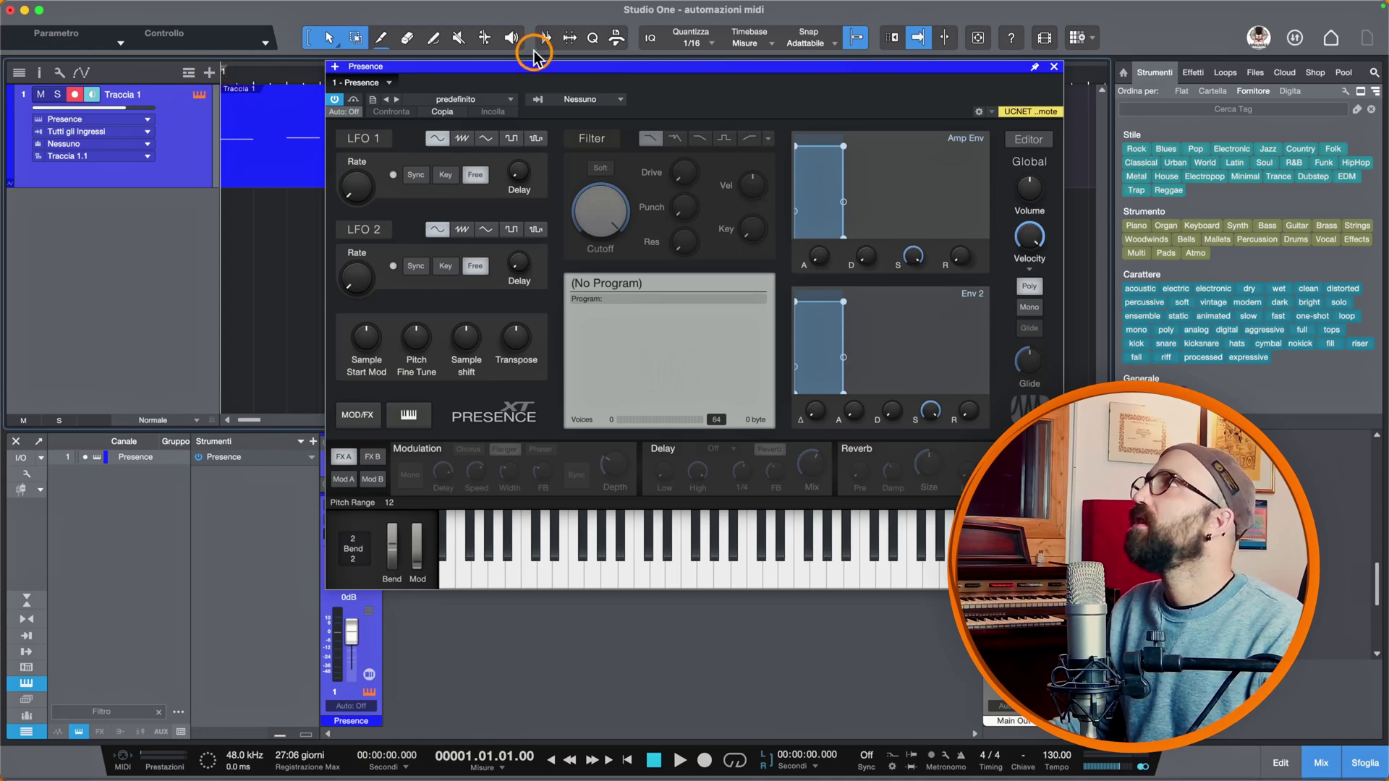
# Load the Big Chord preset from the Synth Session Leads folder in Presence
pyautogui.click(197, 94)
pyautogui.click(197, 94)
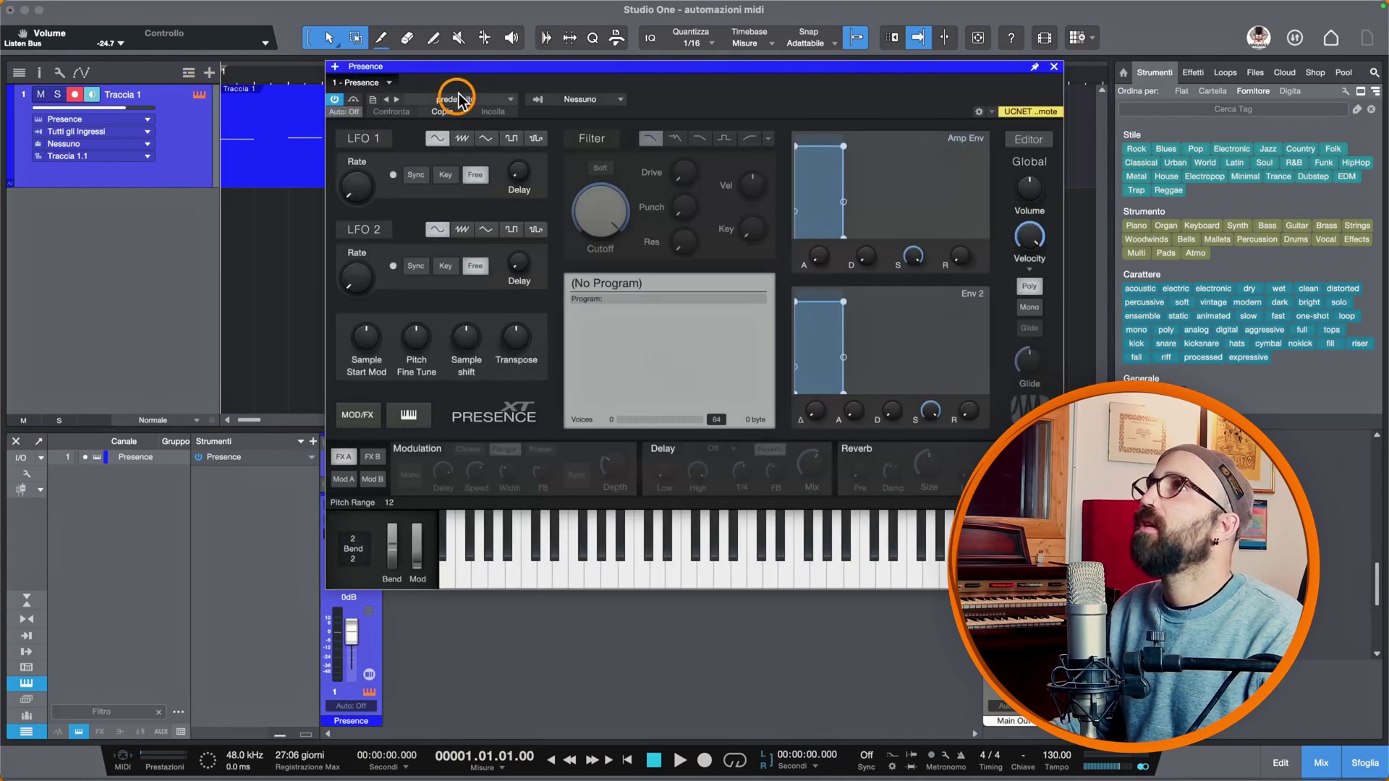
pyautogui.moveTo(475, 66); pyautogui.dragTo(365, 67)
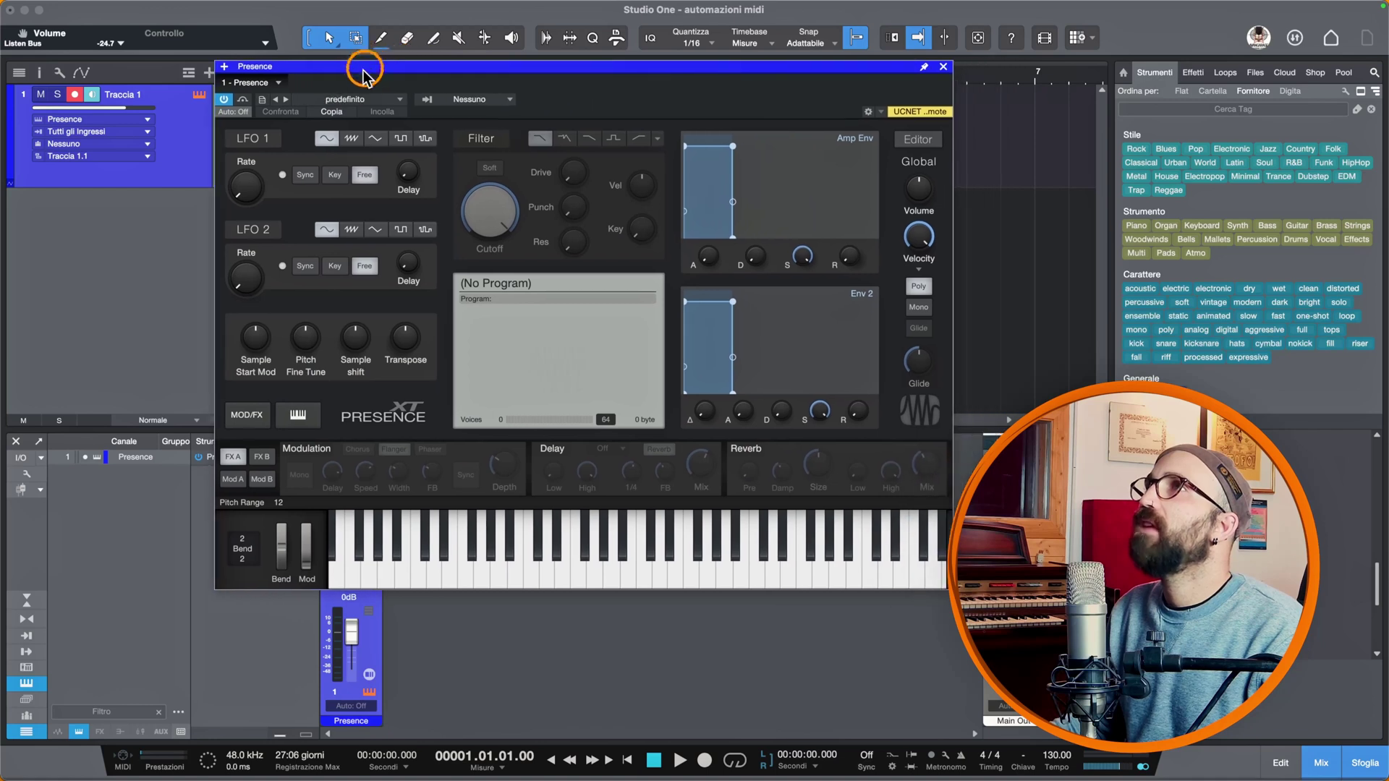
pyautogui.click(355, 99)
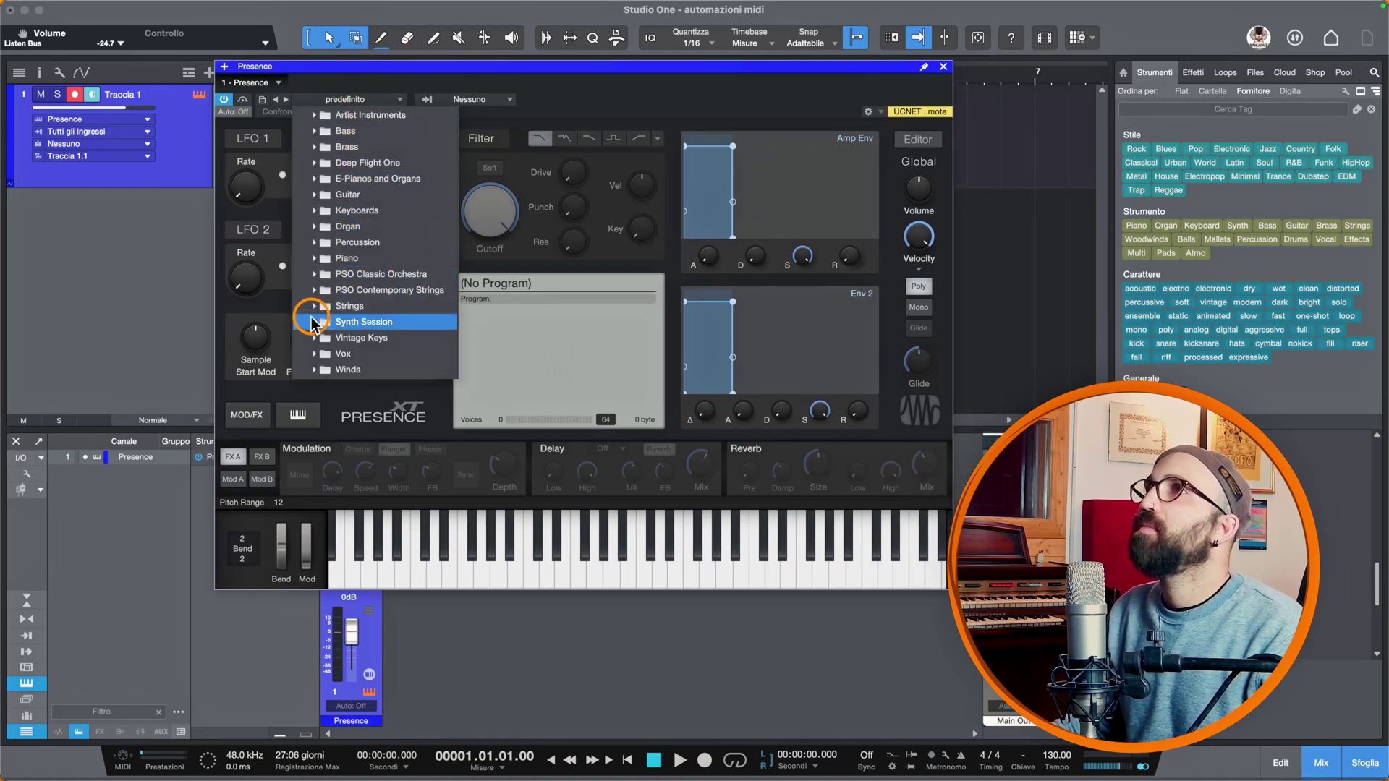
pyautogui.click(314, 323)
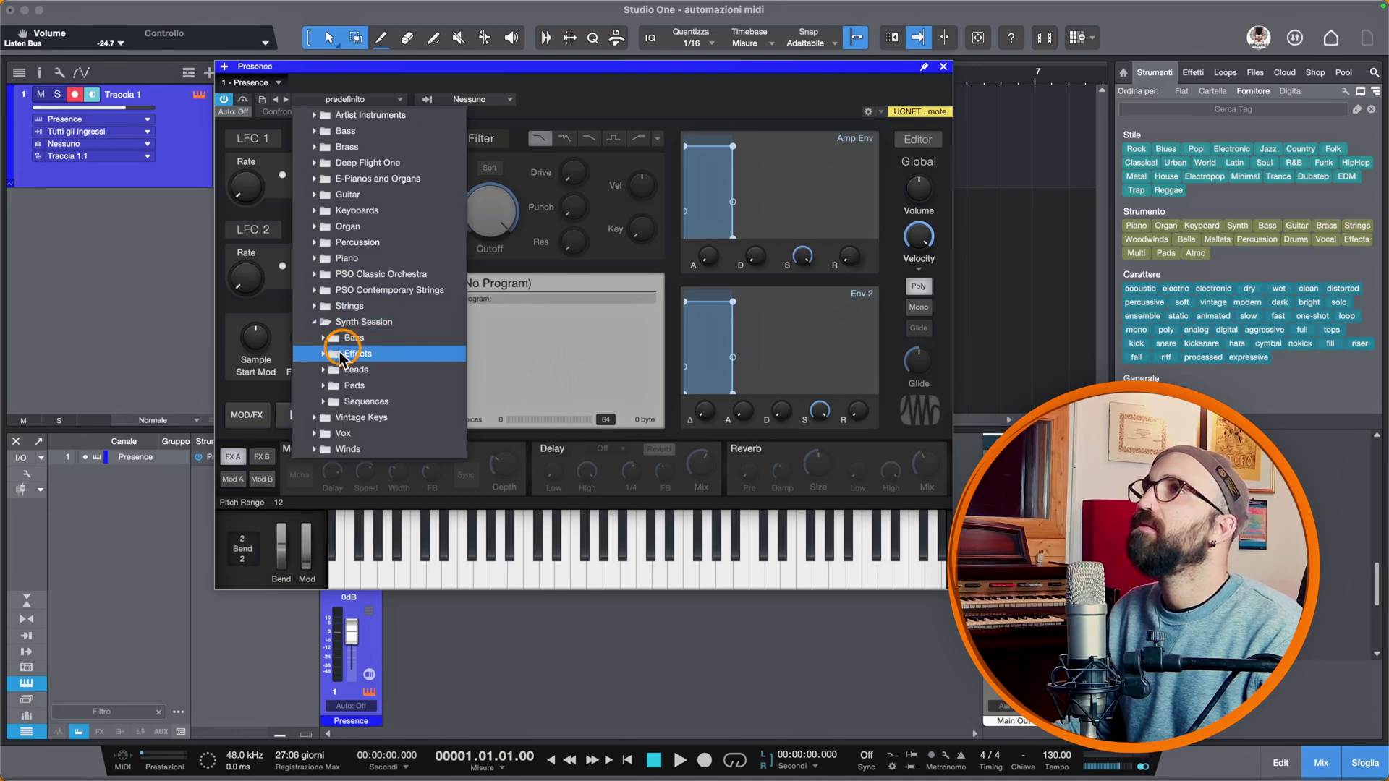
pyautogui.click(326, 369)
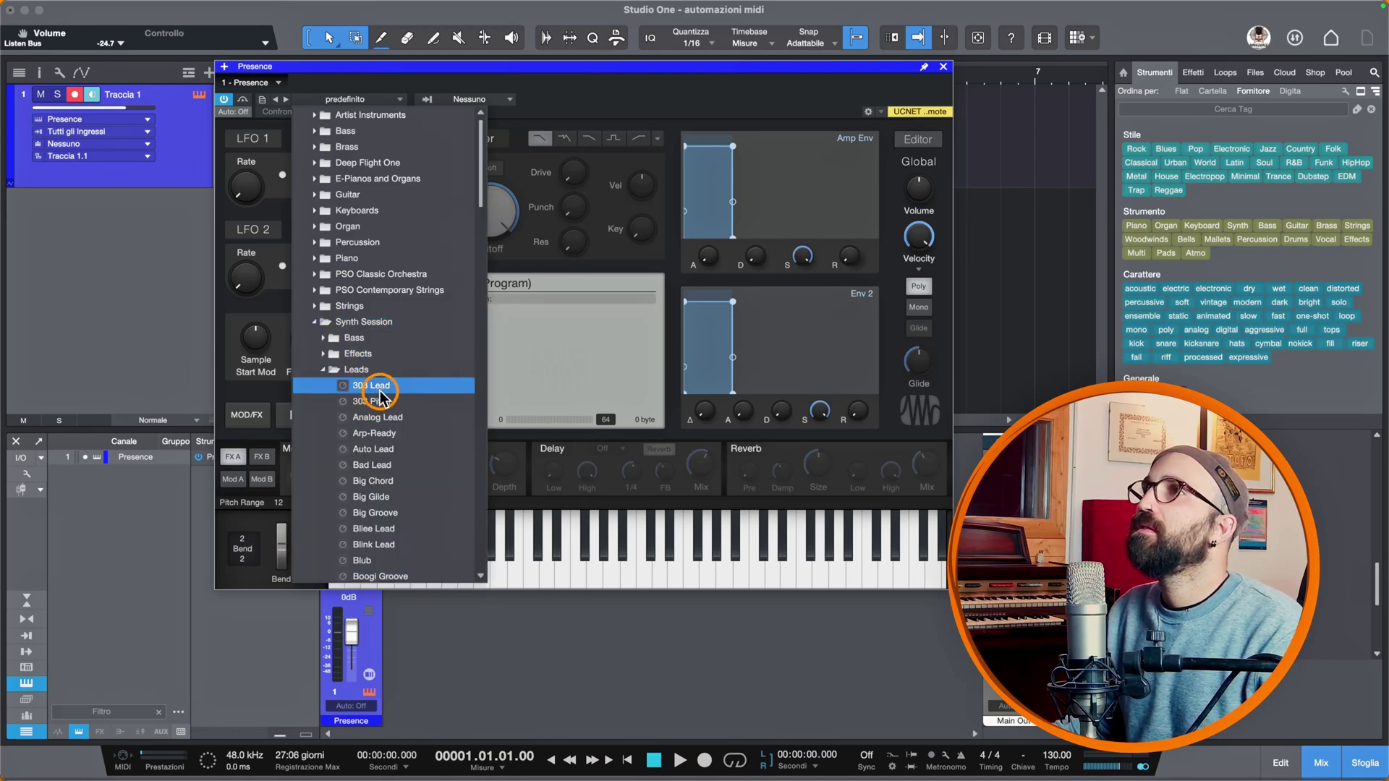
pyautogui.click(382, 479)
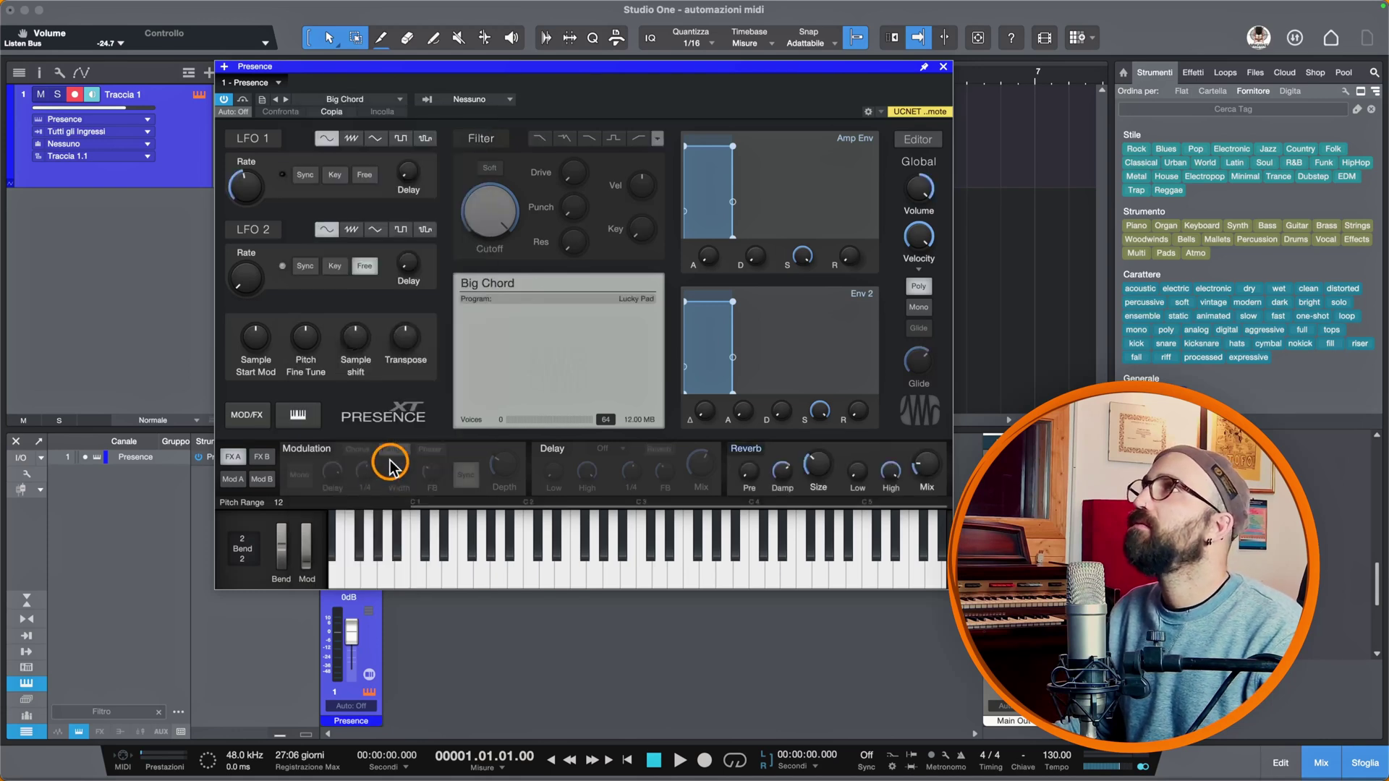
# Play the two-bar part from the start to hear the Big Chord sound, and stop playback
pyautogui.press('space')
pyautogui.click(736, 151)
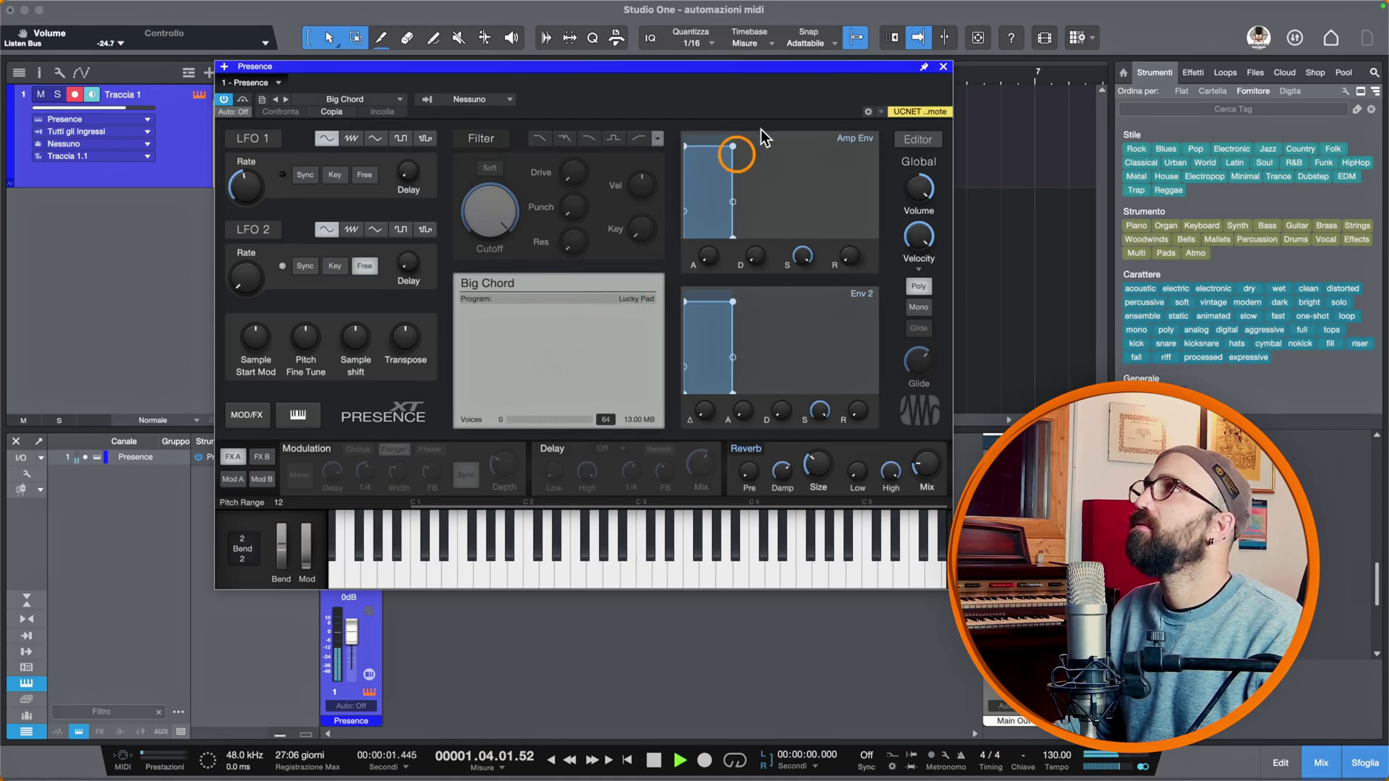
pyautogui.click(944, 67)
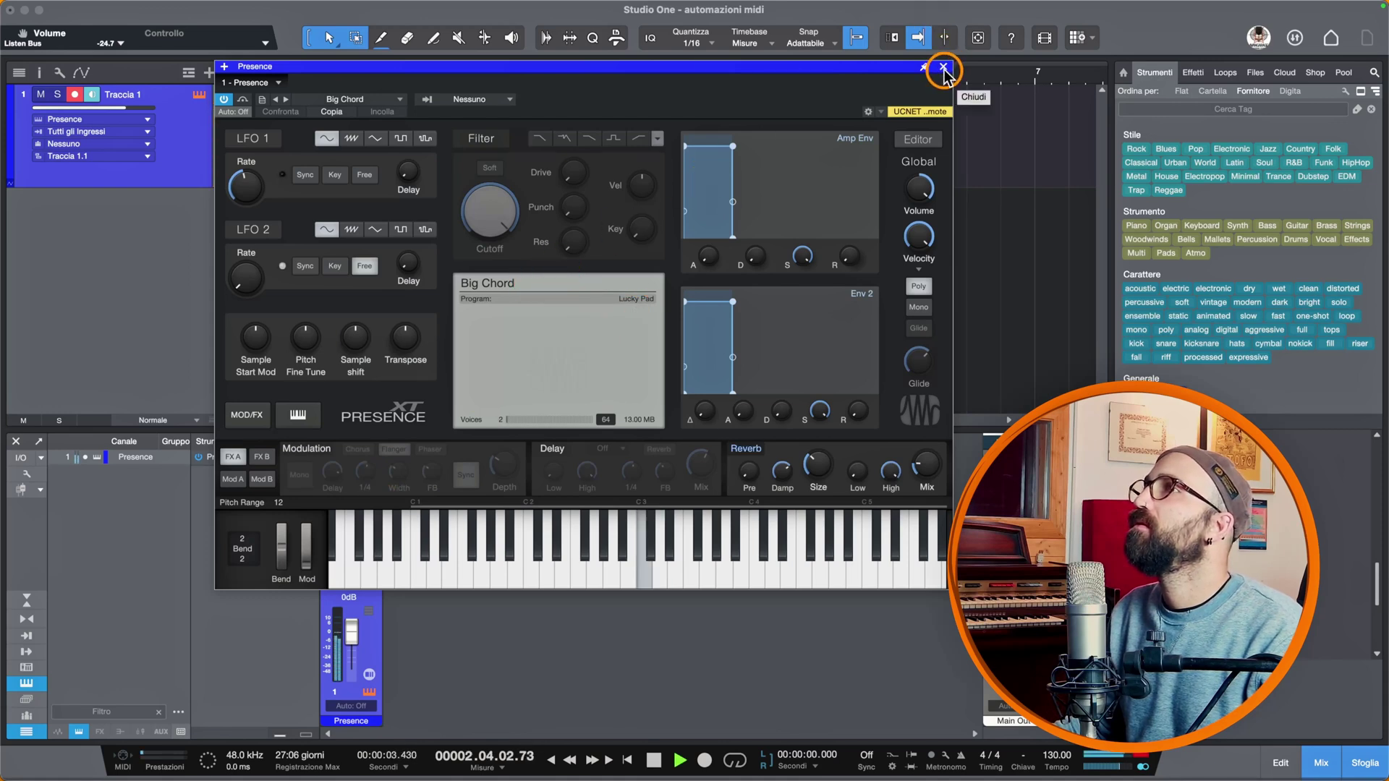
pyautogui.click(535, 283)
pyautogui.press('space')
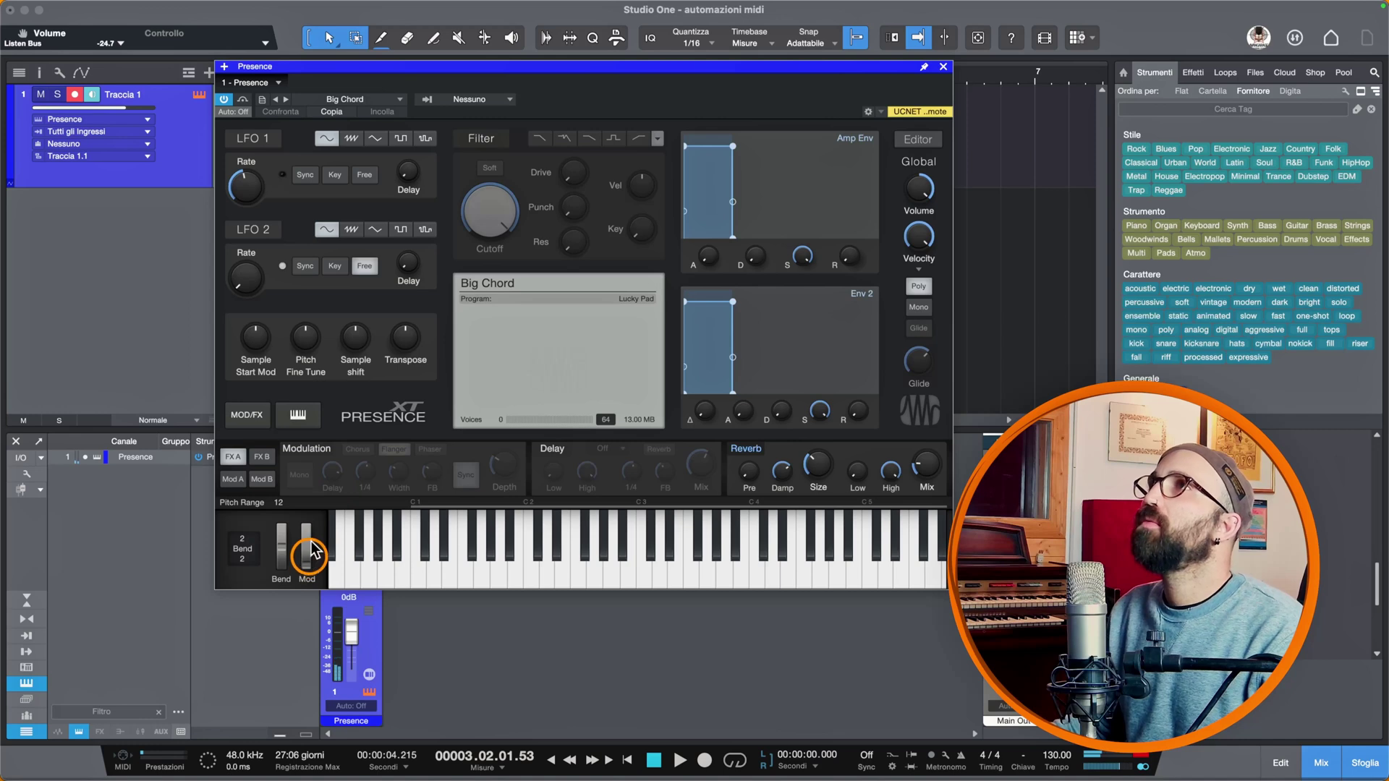
# Set a loop range over bar 2, enable looping, and reposition the Presence window over the arrangement
pyautogui.moveTo(348, 69); pyautogui.dragTo(356, 354)
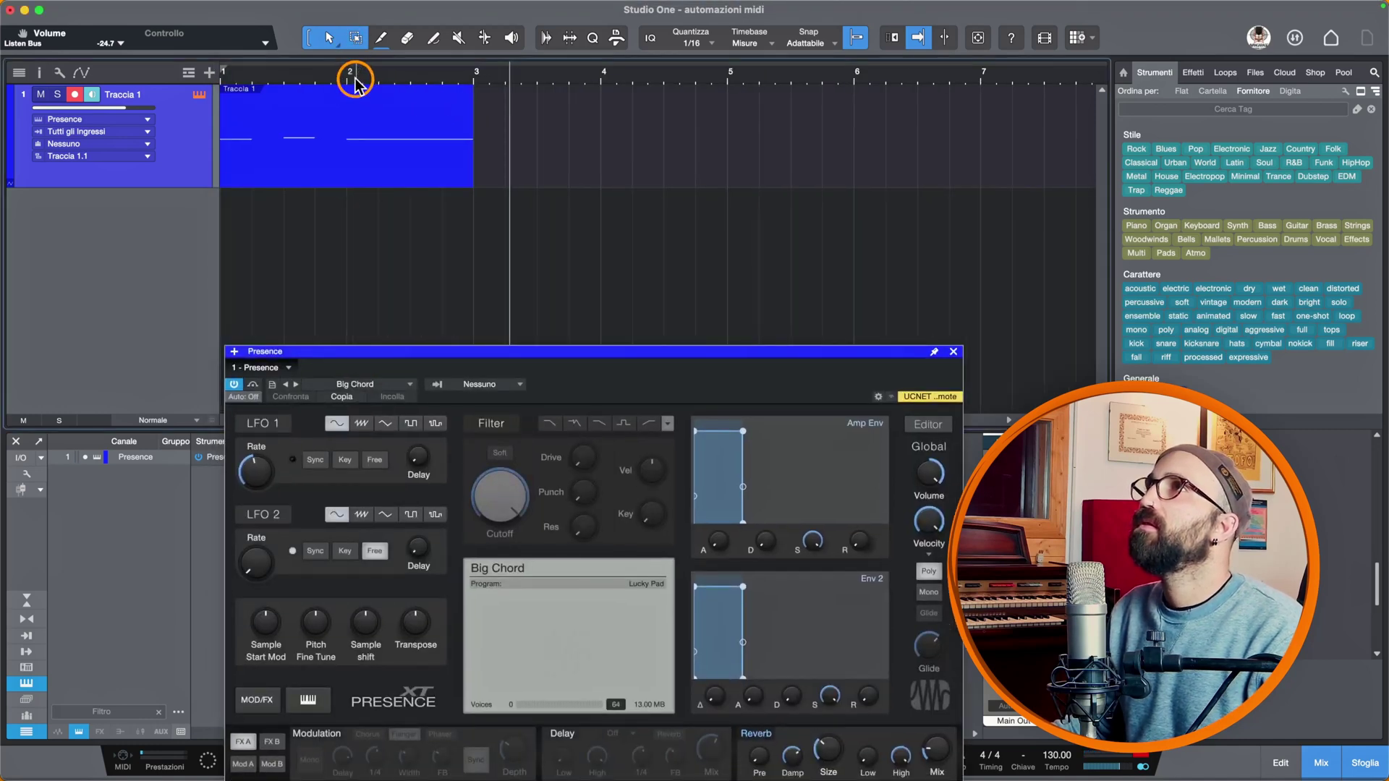
pyautogui.press('w')
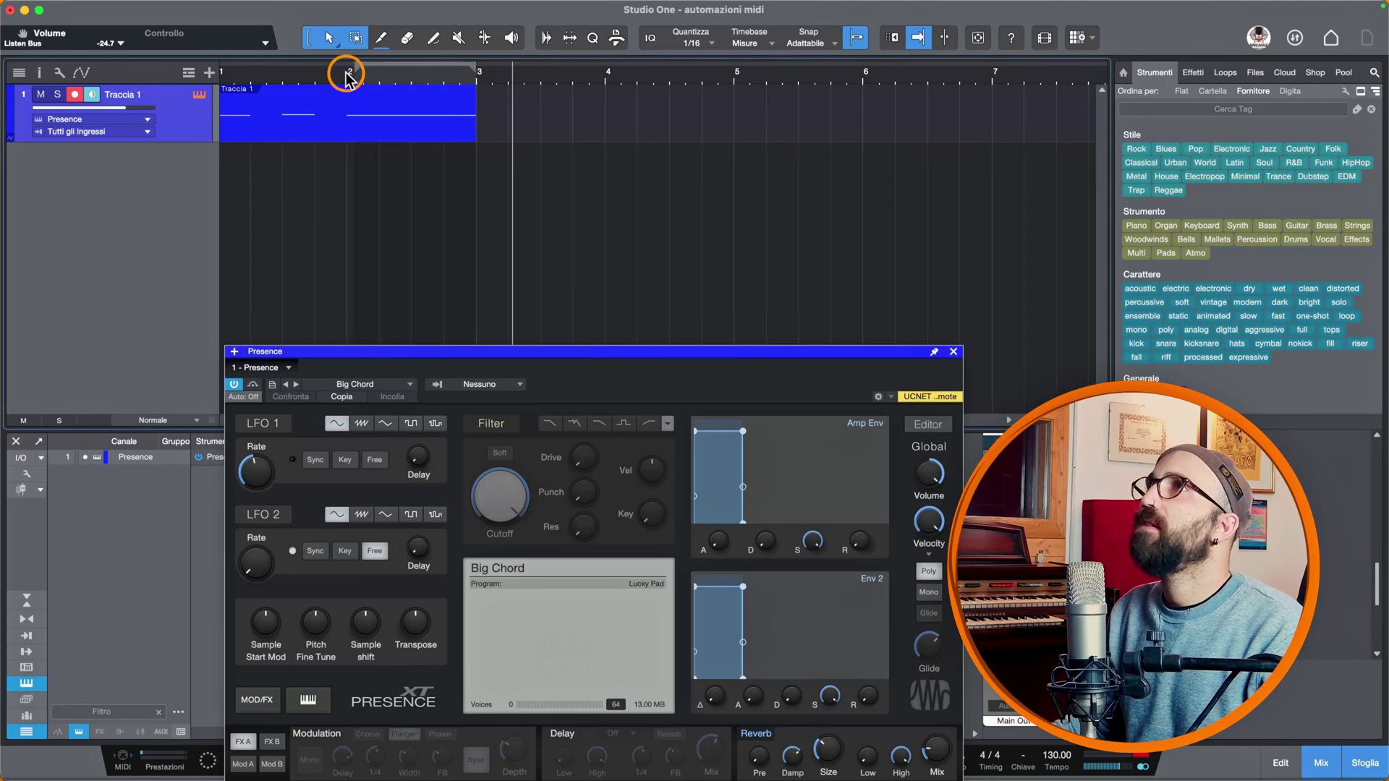
pyautogui.press('w')
pyautogui.press('e')
pyautogui.click(348, 72)
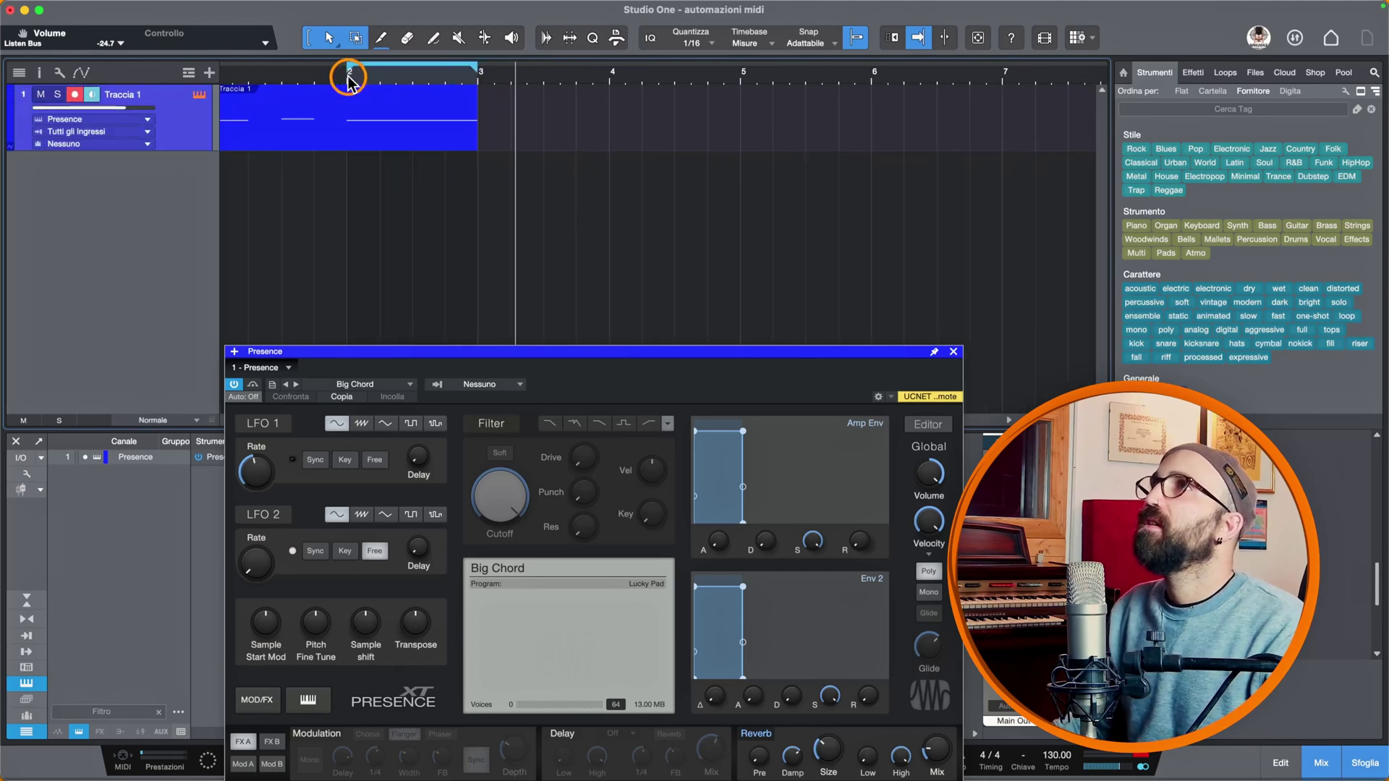
pyautogui.moveTo(400, 350); pyautogui.dragTo(398, 89)
# Enlarge the height of Traccia 1 until all four of its routing fields are shown
pyautogui.moveTo(314, 570); pyautogui.dragTo(316, 578)
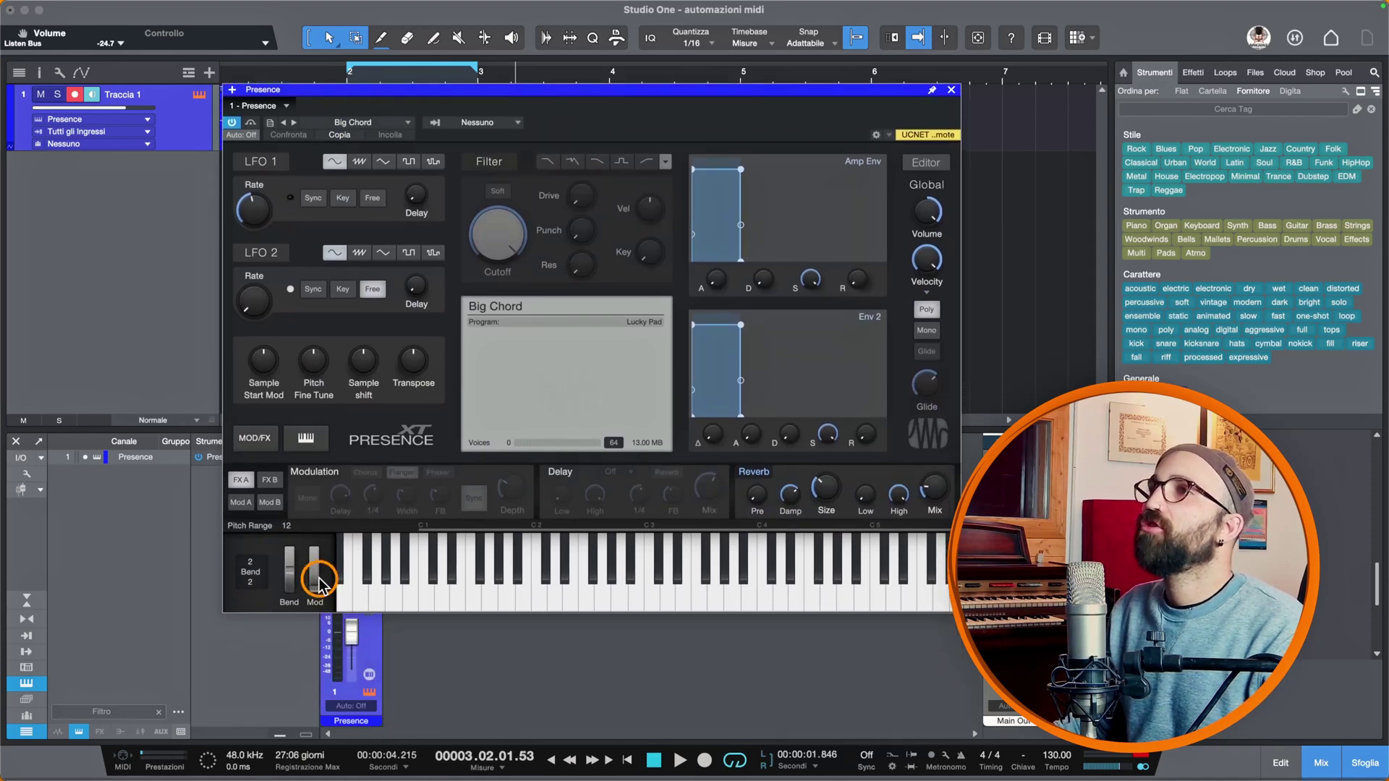
pyautogui.click(293, 577)
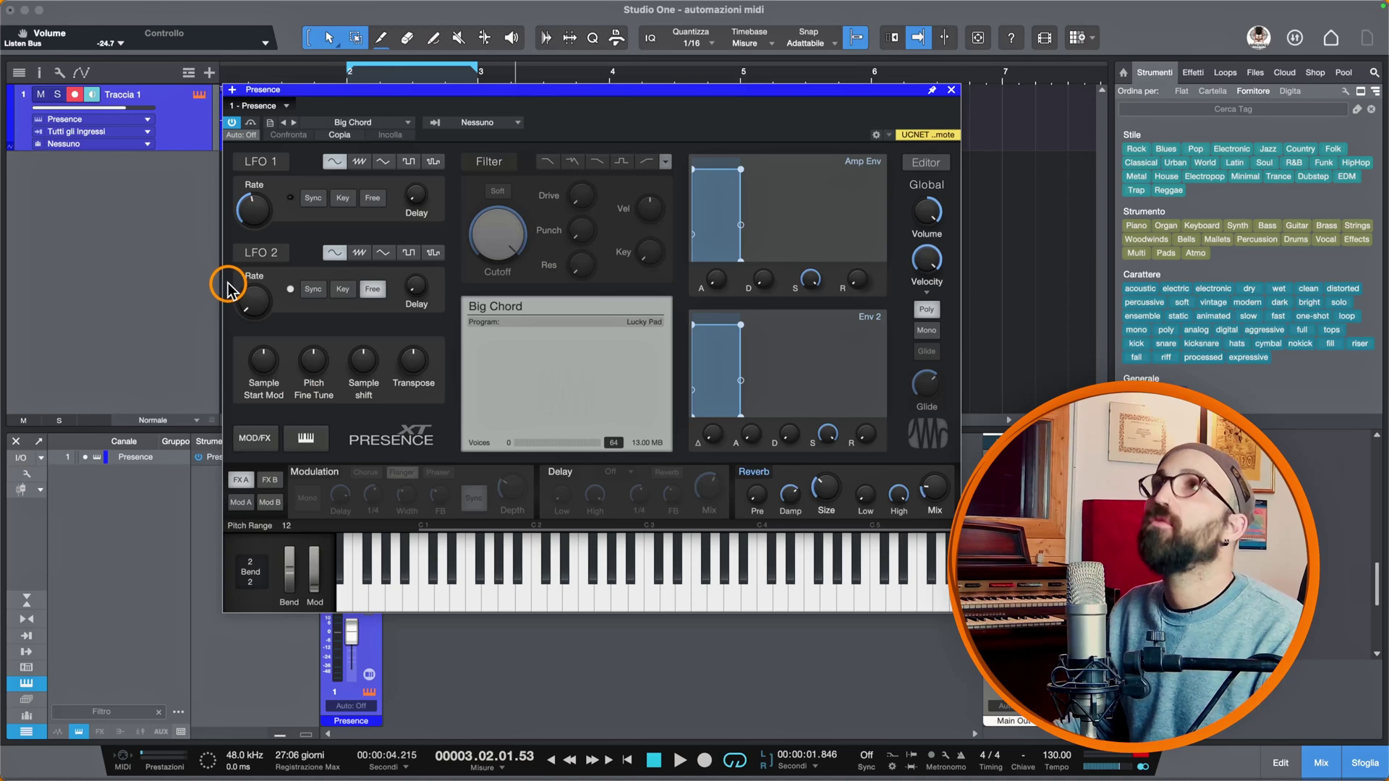
pyautogui.click(192, 136)
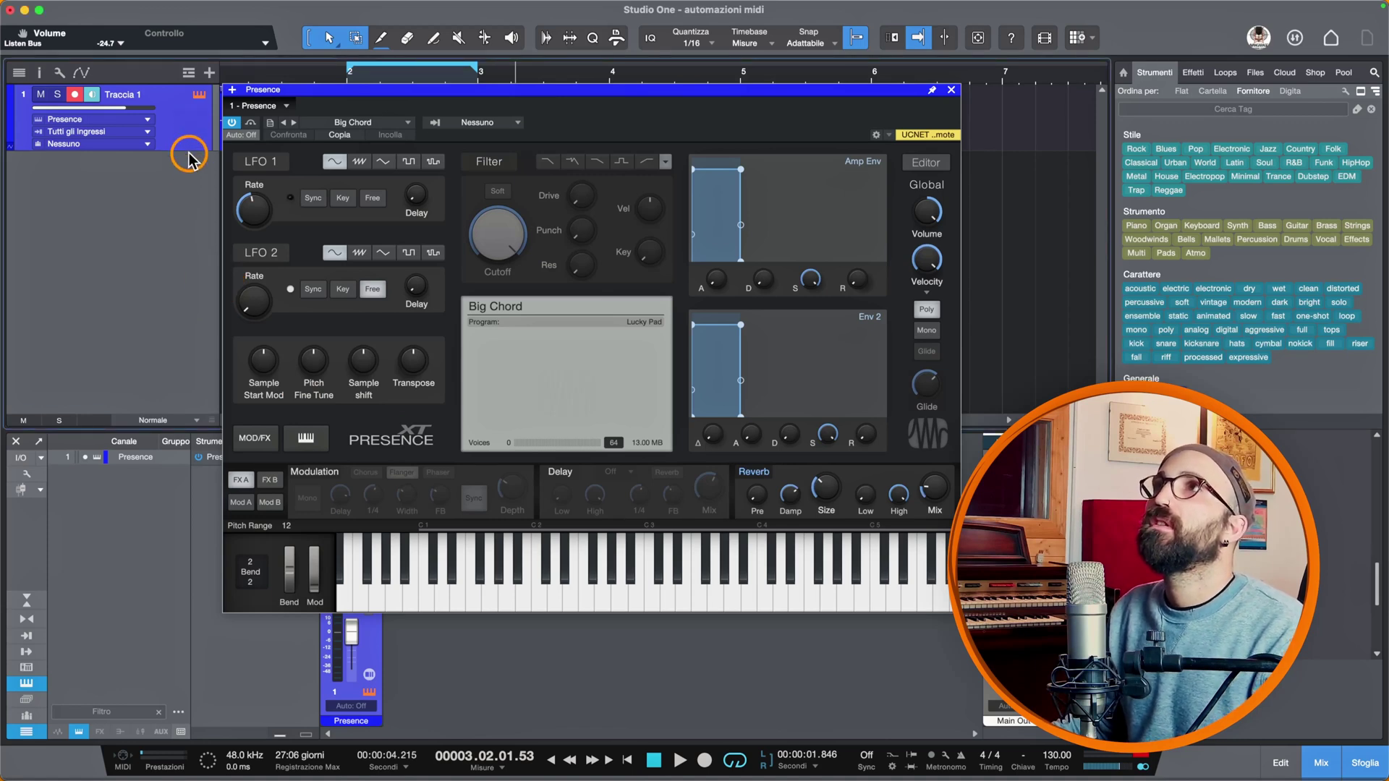
pyautogui.moveTo(188, 152); pyautogui.dragTo(178, 184)
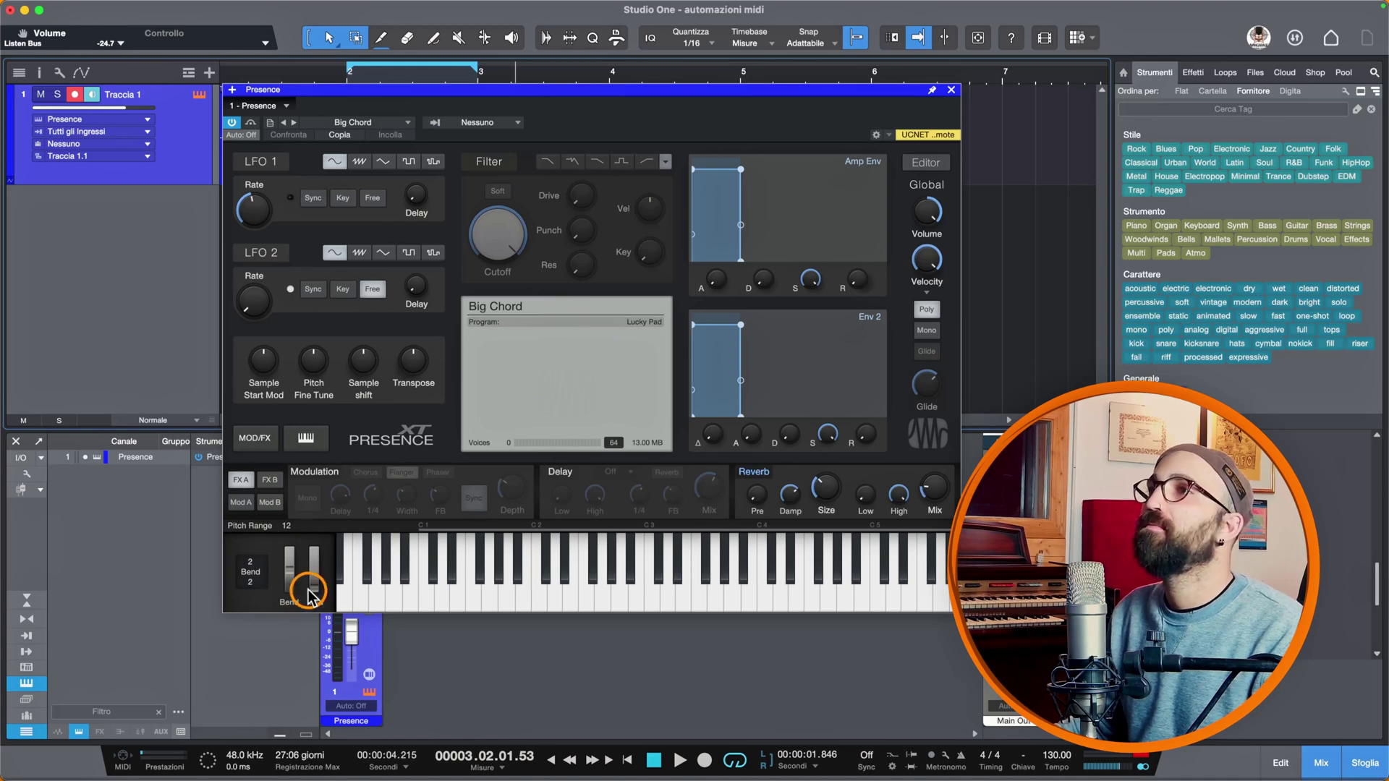
# Play the looped bar 2 while moving the Bend wheel in Presence, close its window, and stop playback
pyautogui.press('space')
pyautogui.press('space')
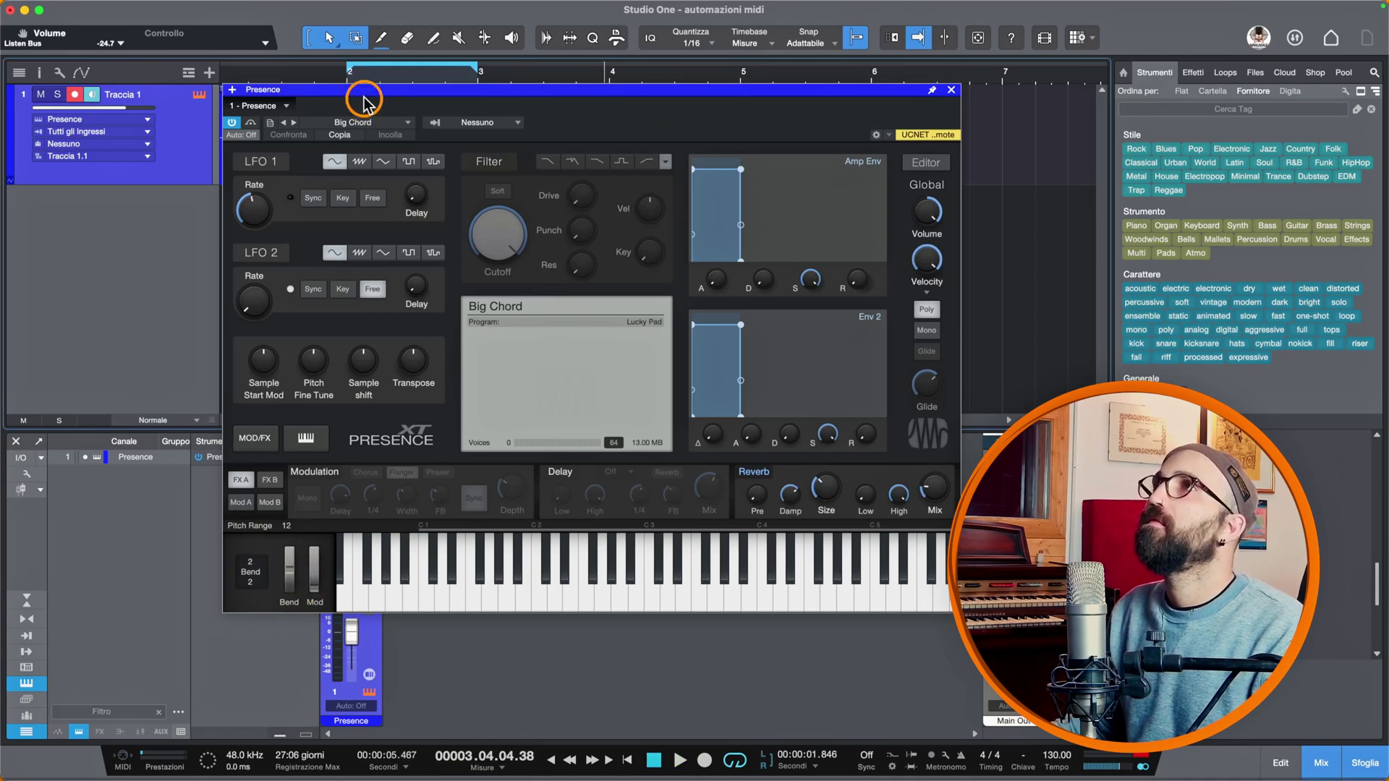
pyautogui.click(346, 76)
pyautogui.press('space')
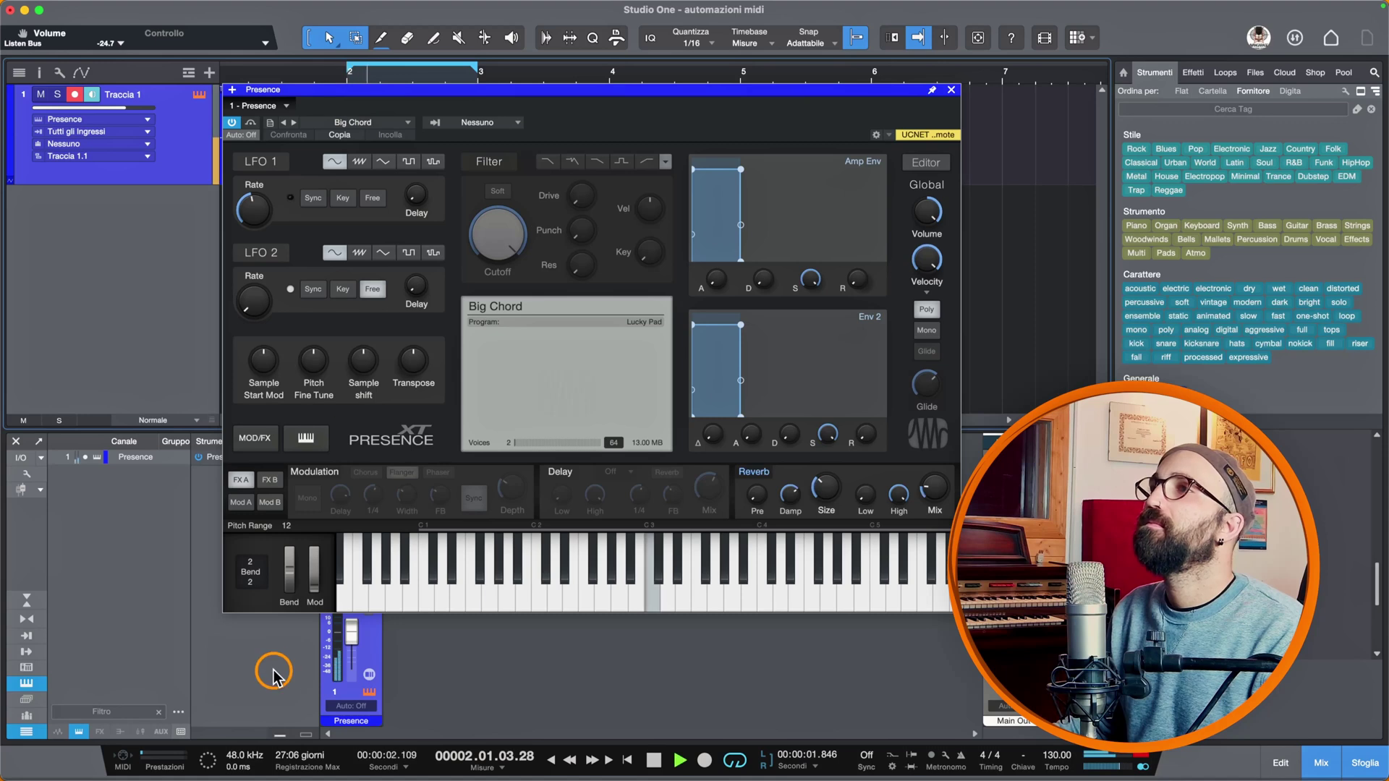
pyautogui.moveTo(320, 588); pyautogui.dragTo(288, 583)
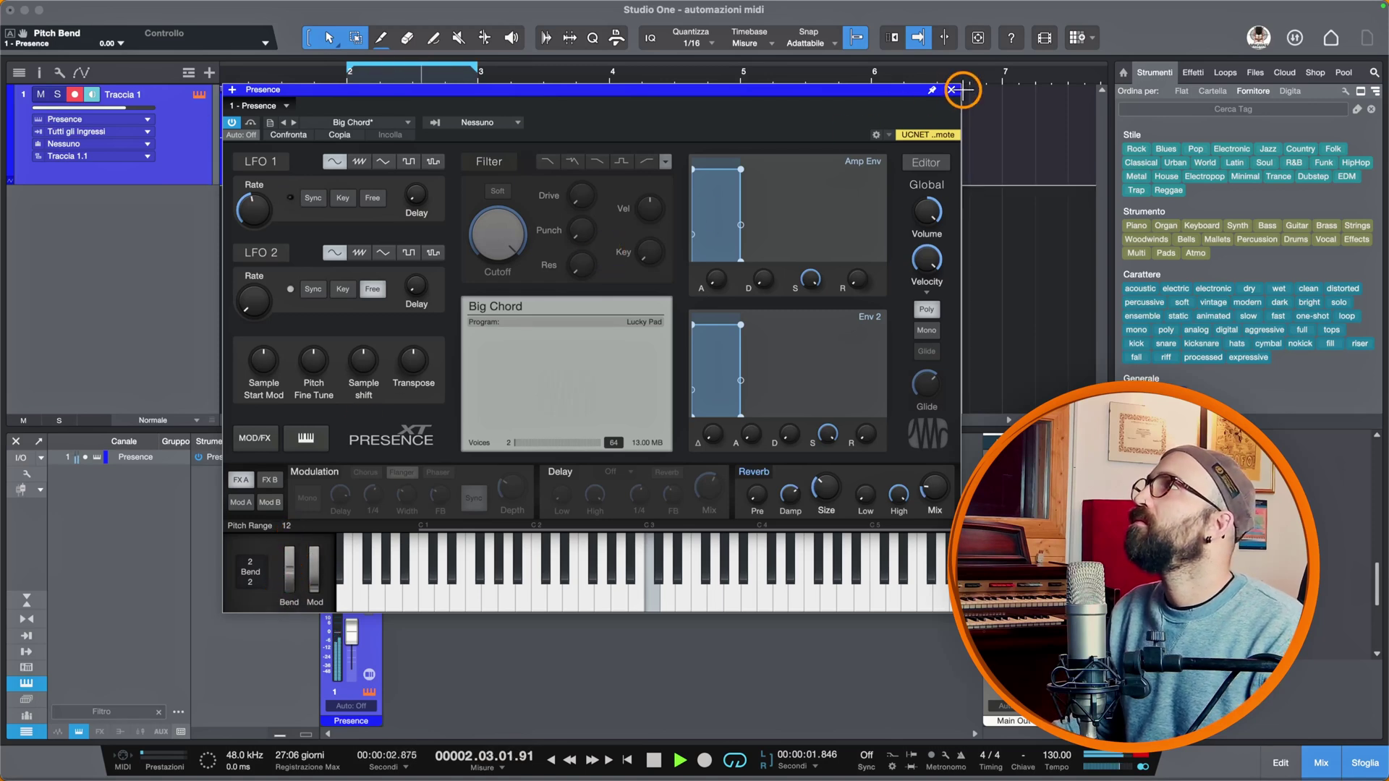
pyautogui.click(952, 90)
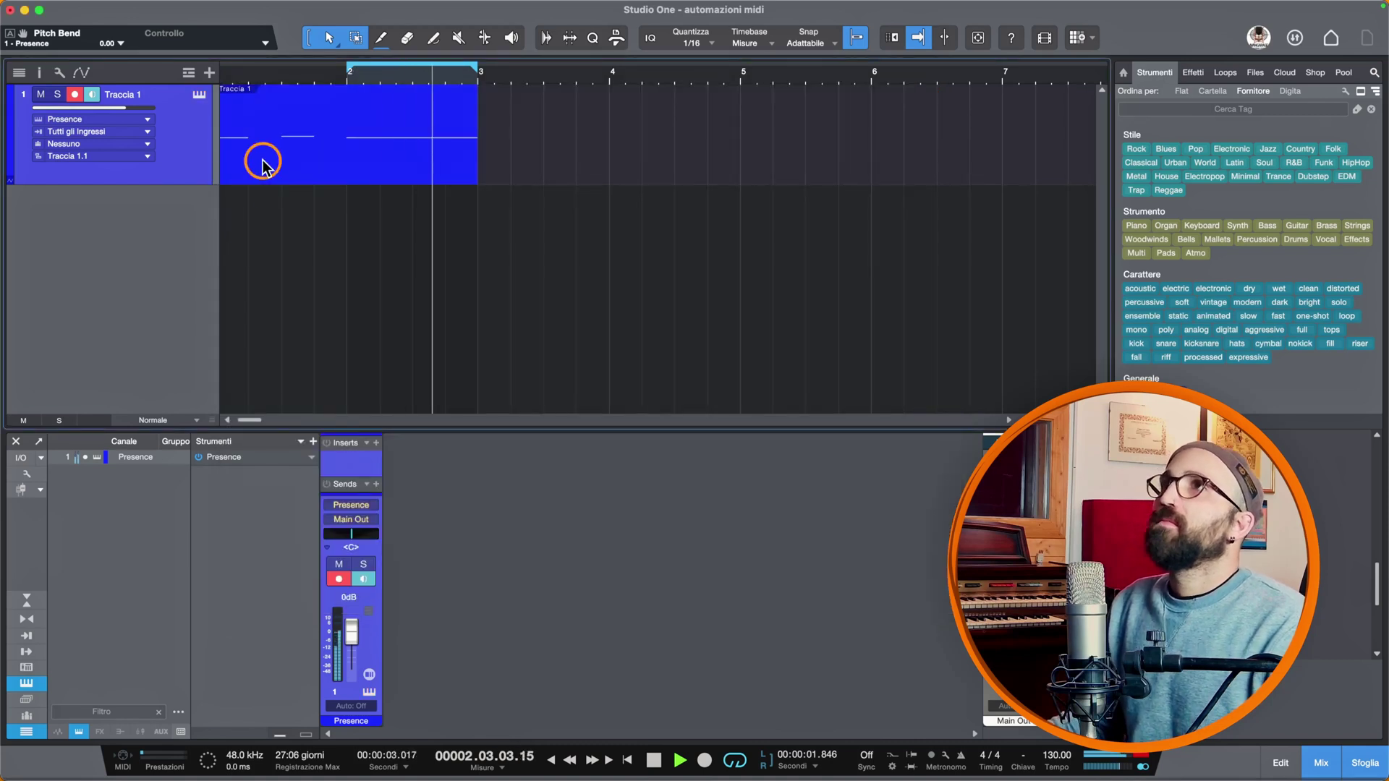
pyautogui.press('space')
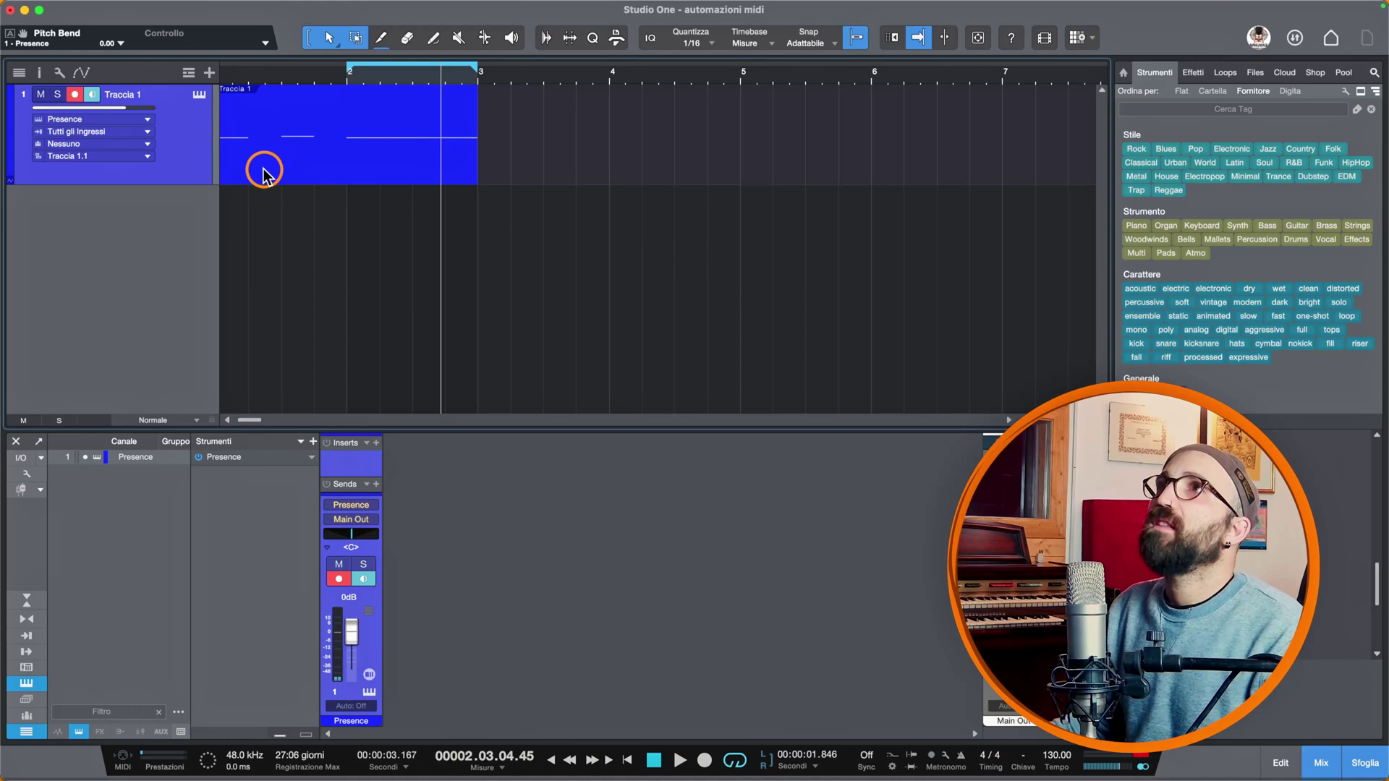
# Examine the Presence parameters available for automation on Traccia 1, and return the track to its normal view
pyautogui.click(81, 74)
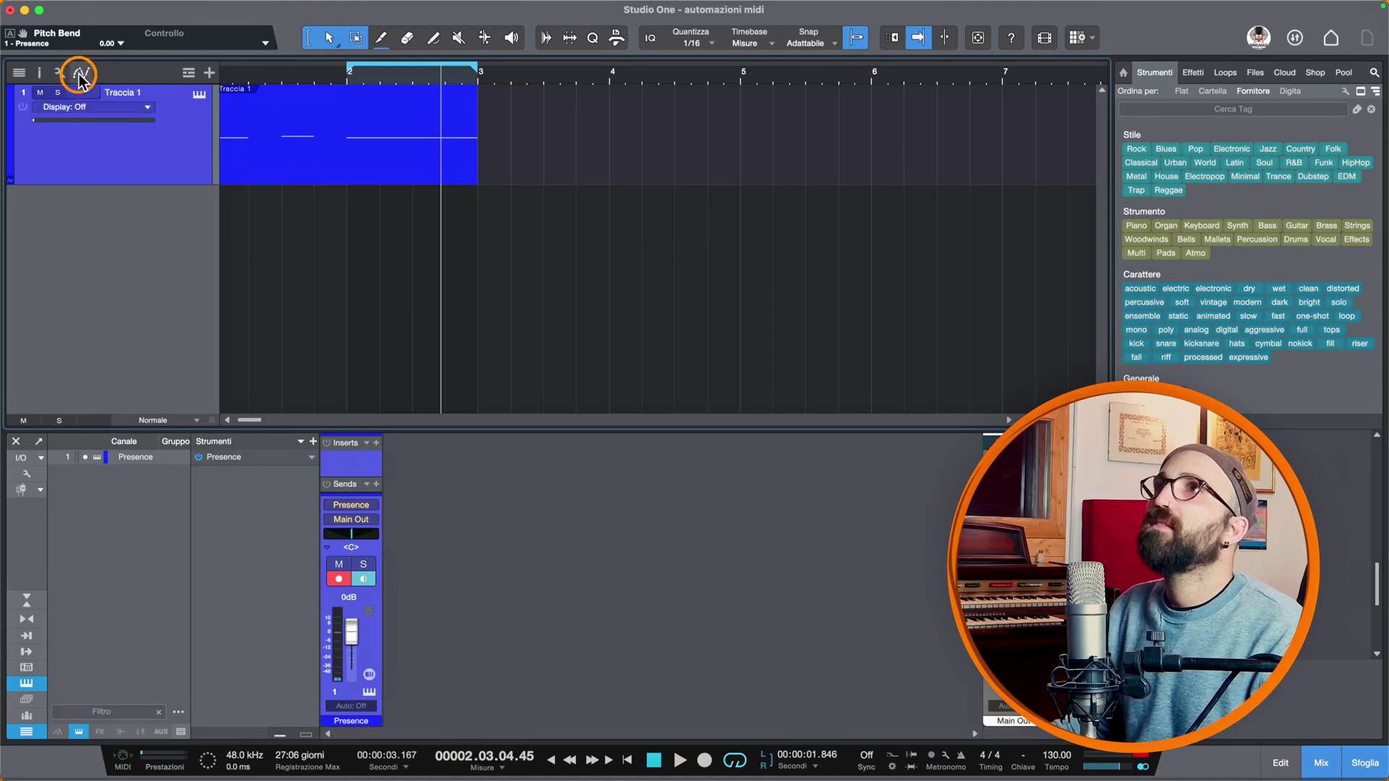
pyautogui.click(94, 108)
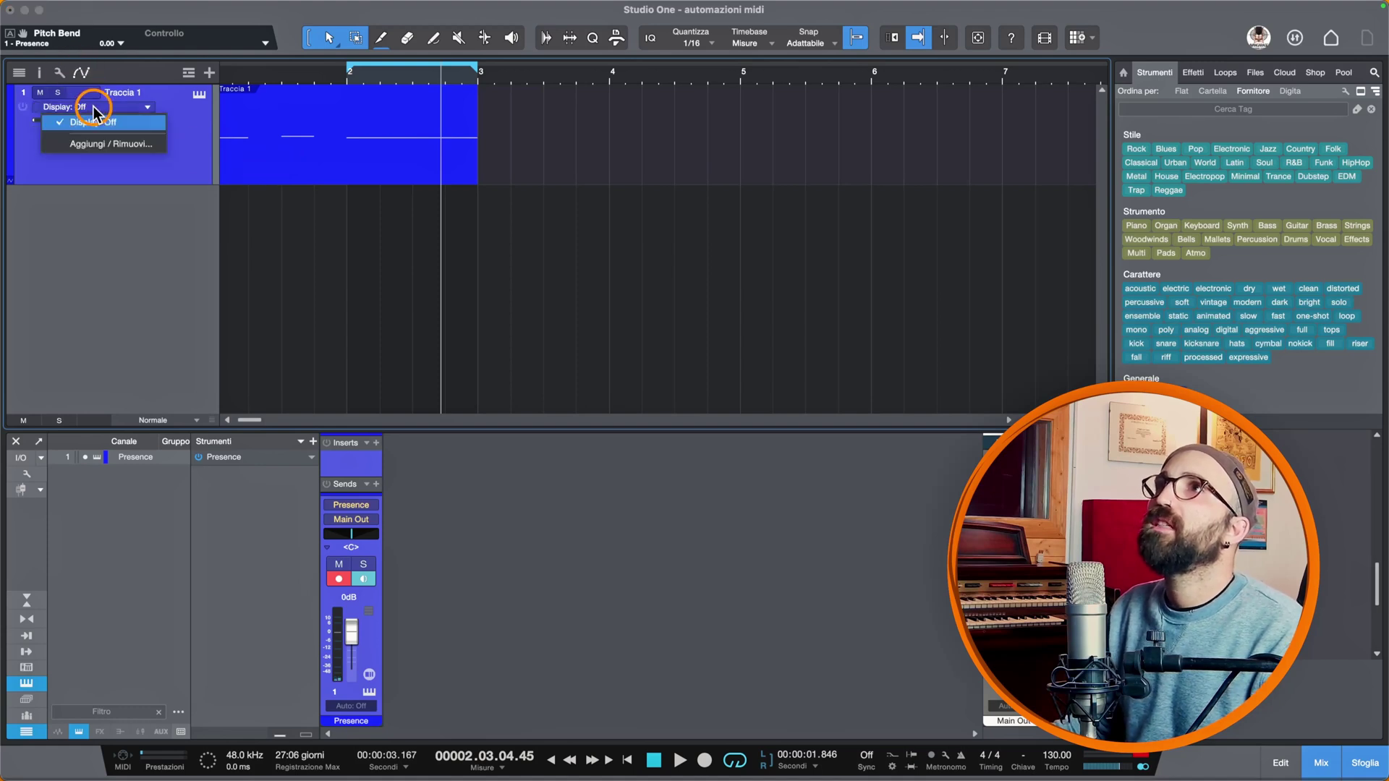
pyautogui.click(94, 143)
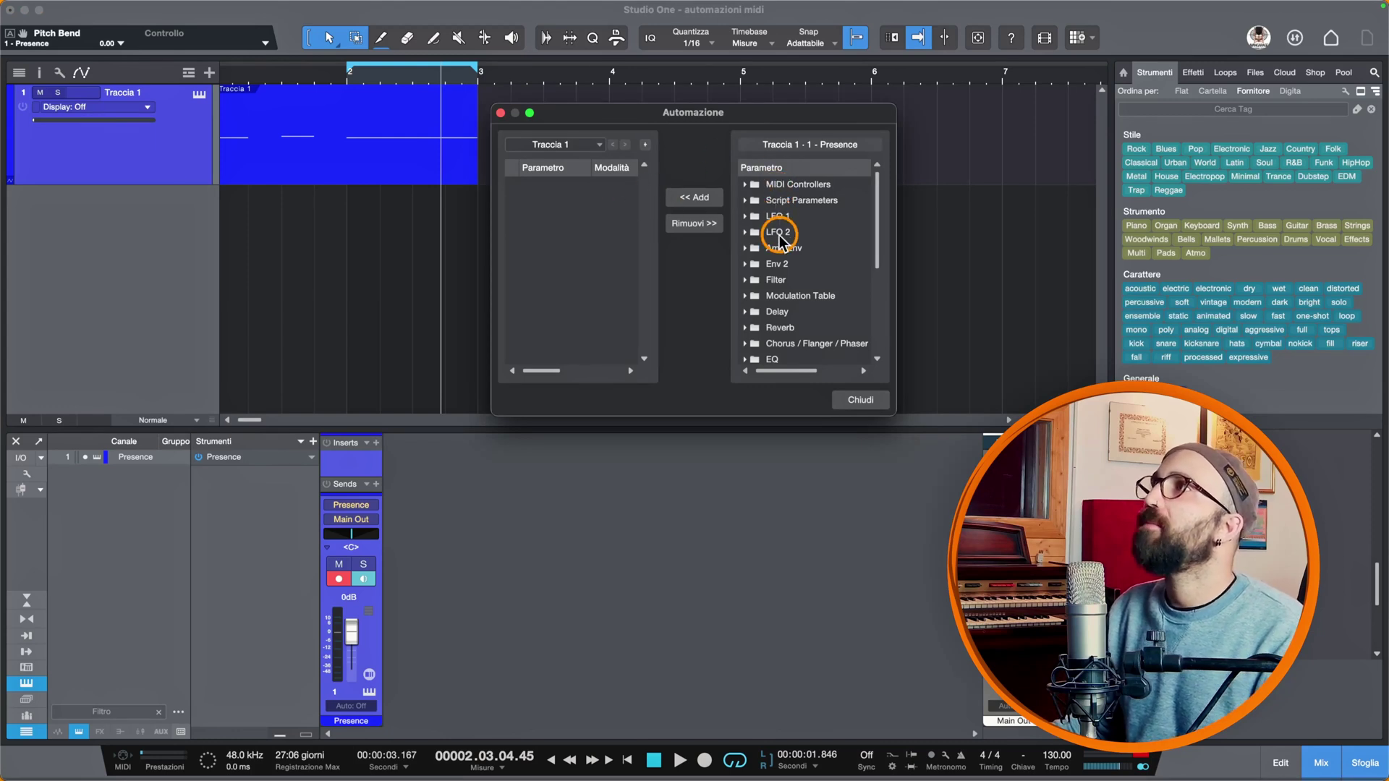
pyautogui.click(848, 395)
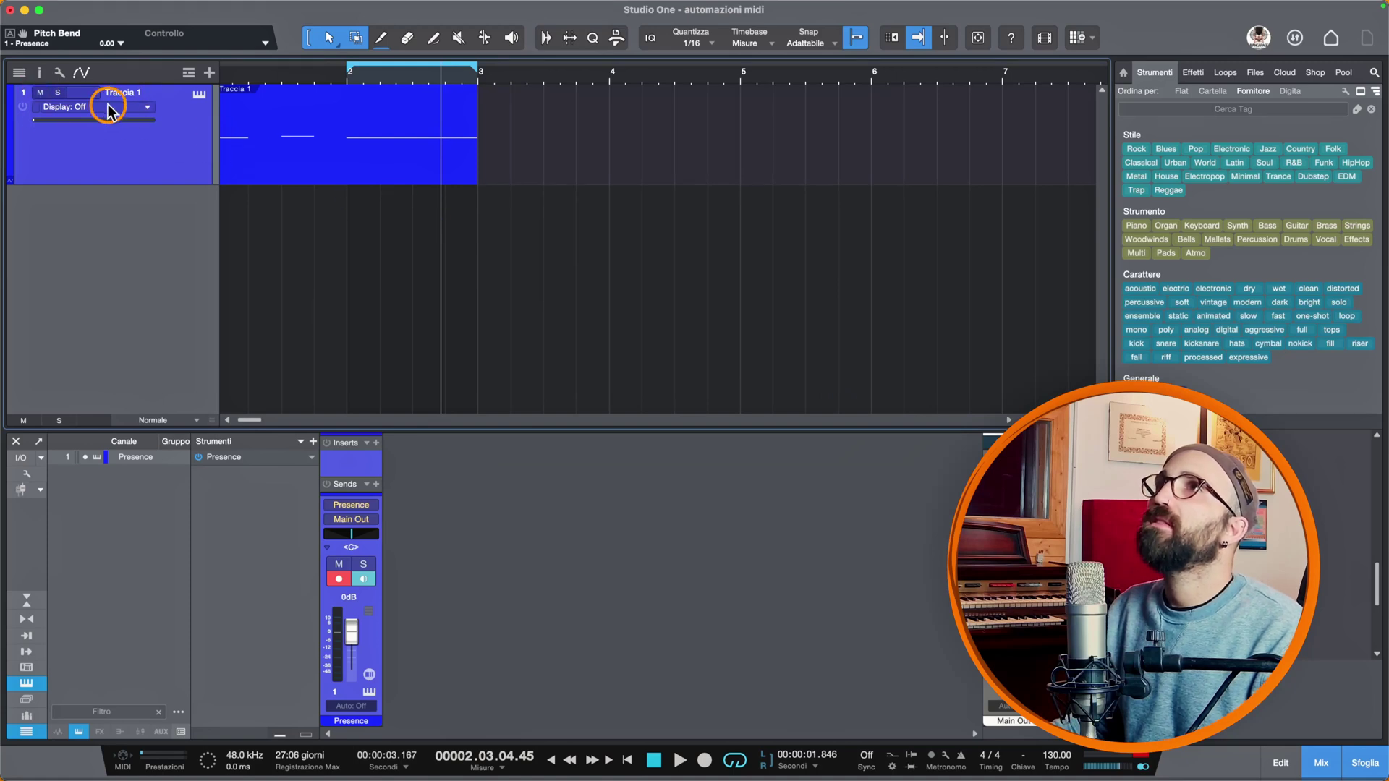
pyautogui.click(61, 73)
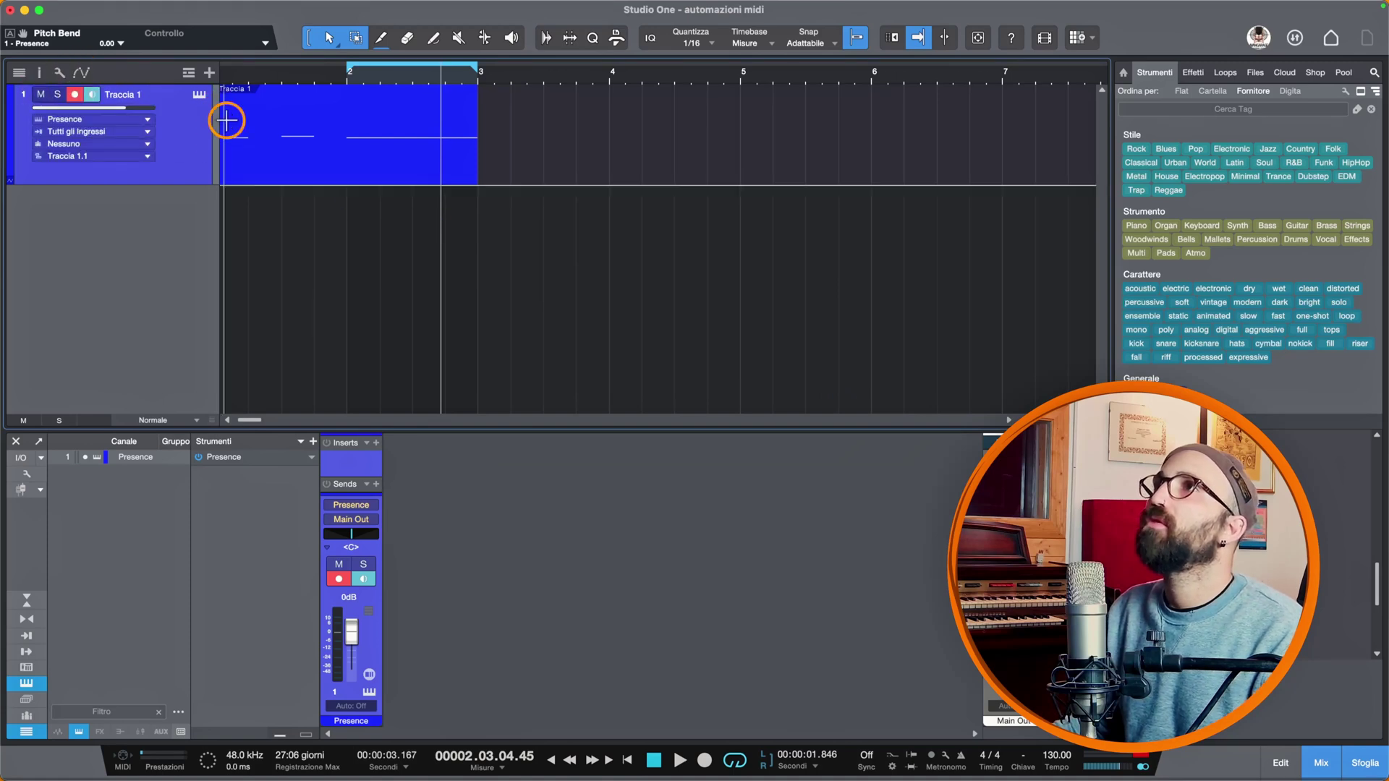
# Open Traccia 1's part in an enlarged note editor with the Pitch Bend lane displayed
pyautogui.doubleClick(288, 148)
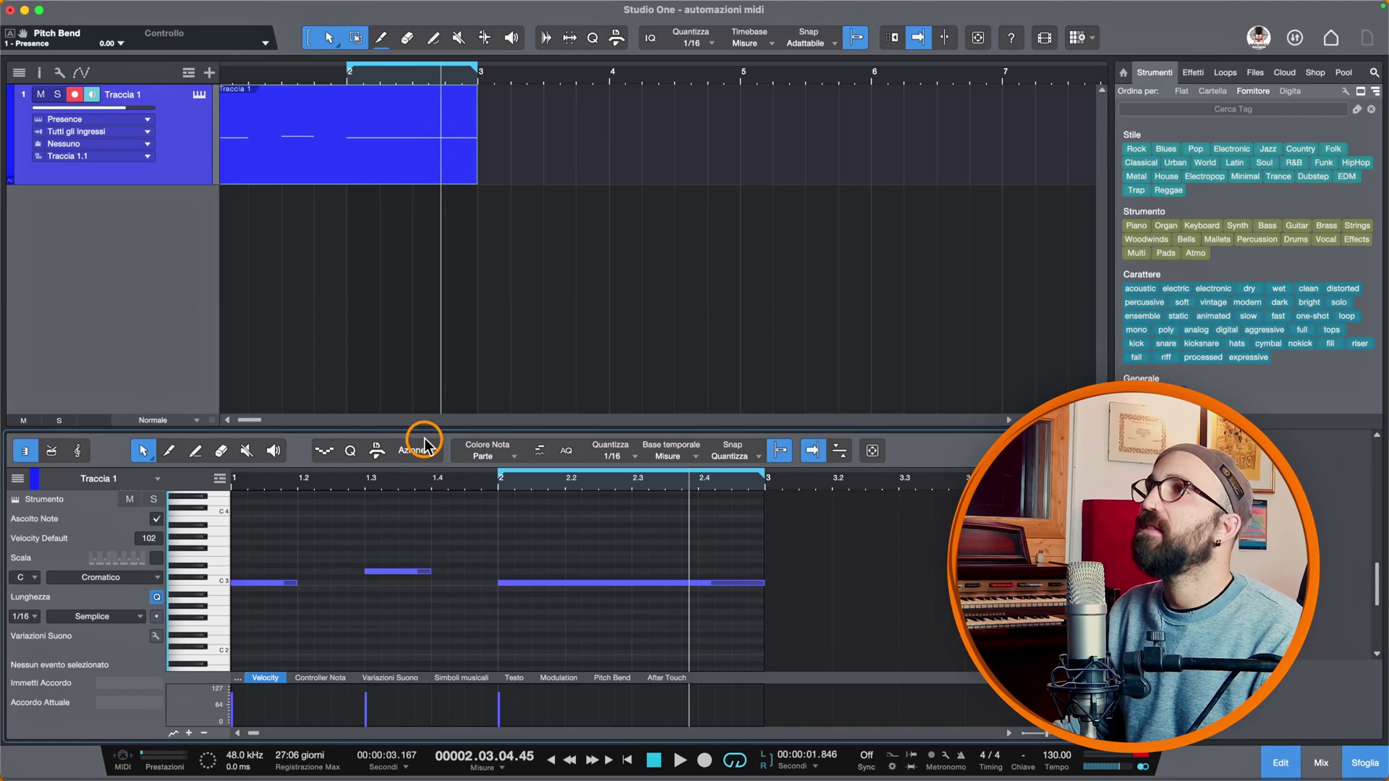
pyautogui.moveTo(426, 431); pyautogui.dragTo(428, 299)
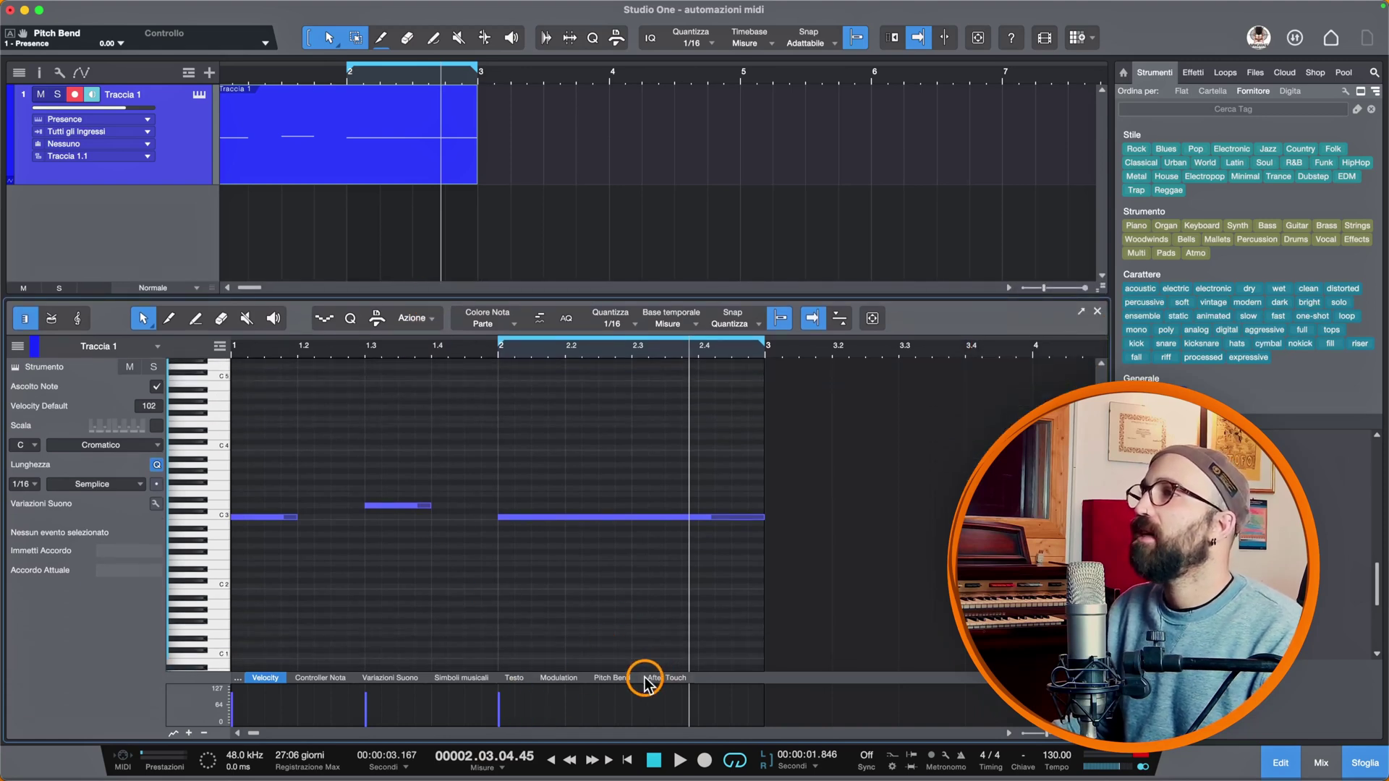
pyautogui.click(620, 680)
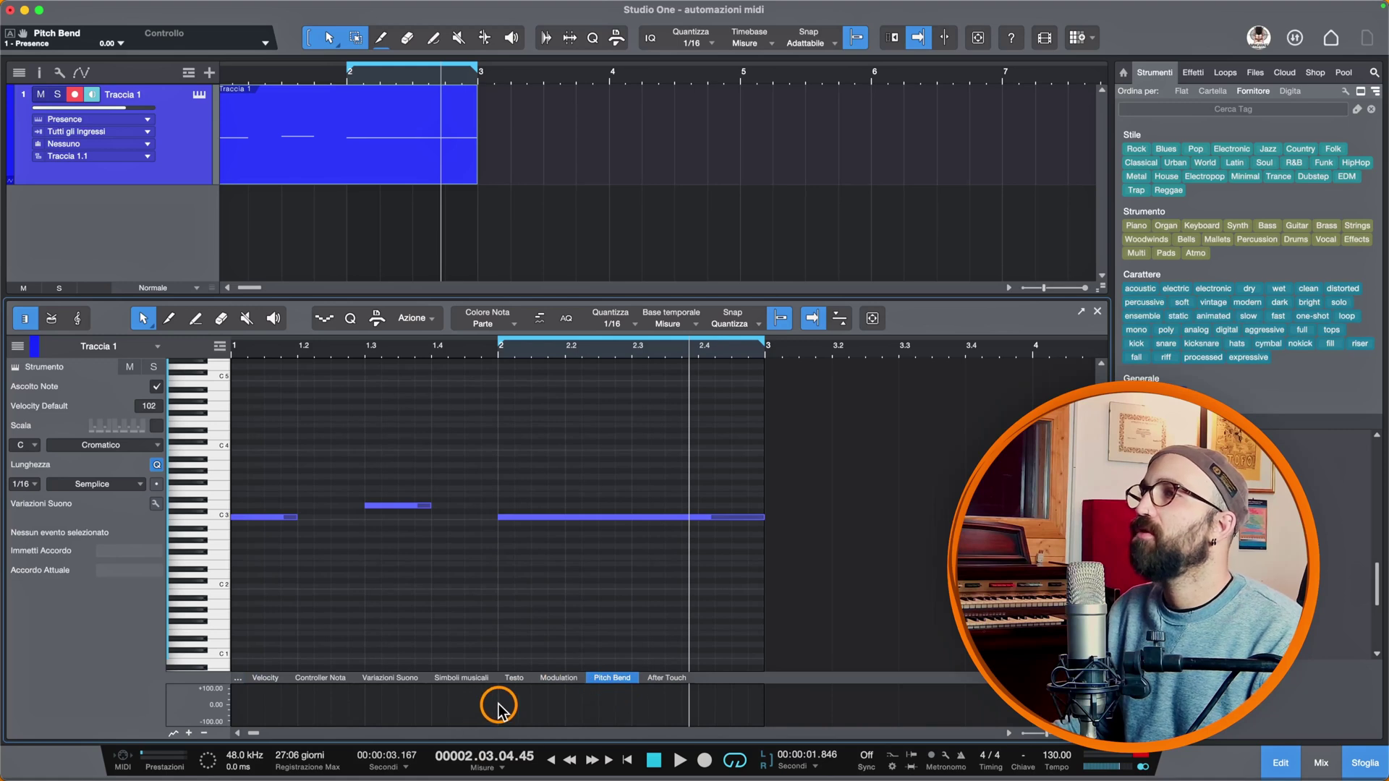
# Draw a freehand pitch bend curve over bar 2, rising to about +100 and dipping below zero, and play it back
pyautogui.click(196, 318)
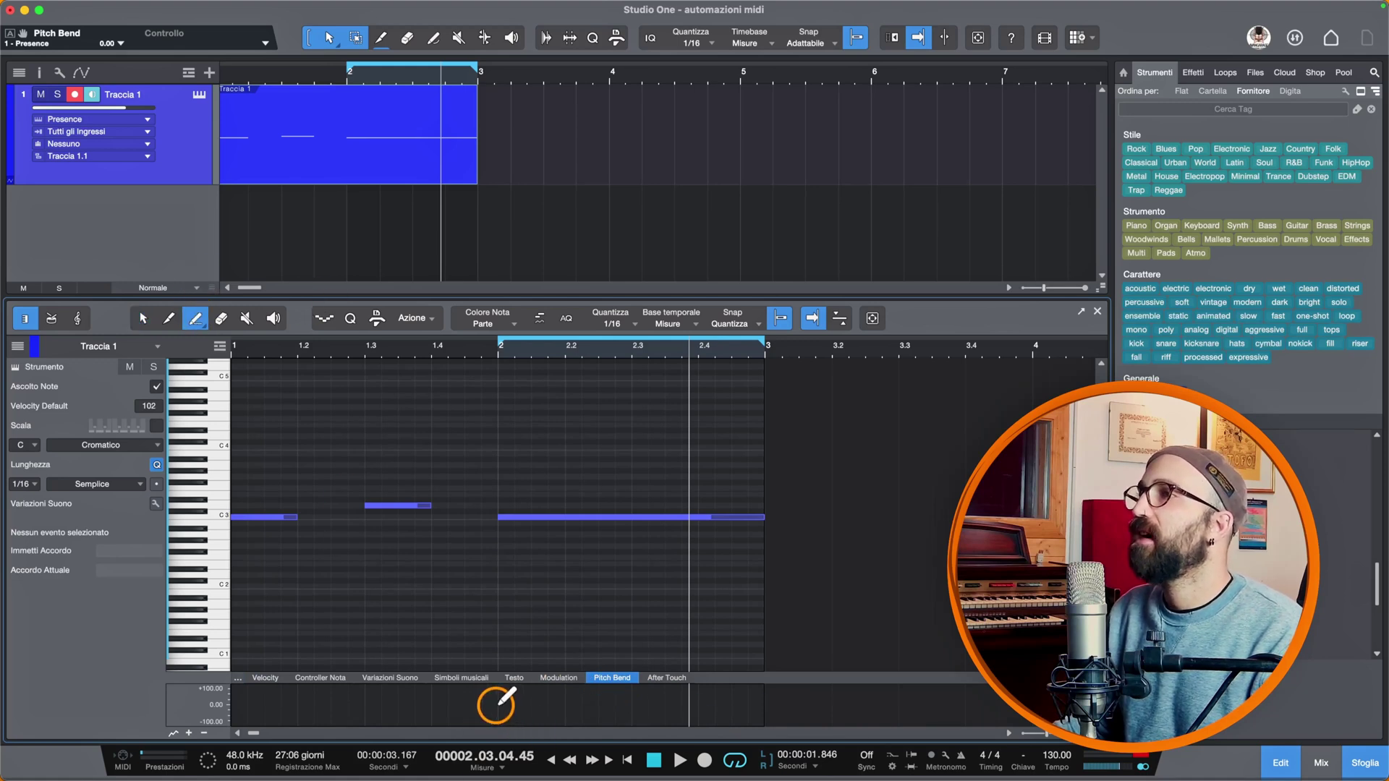
pyautogui.moveTo(495, 706)
pyautogui.mouseDown()
pyautogui.moveTo(615, 687)
pyautogui.moveTo(735, 713)
pyautogui.mouseUp()
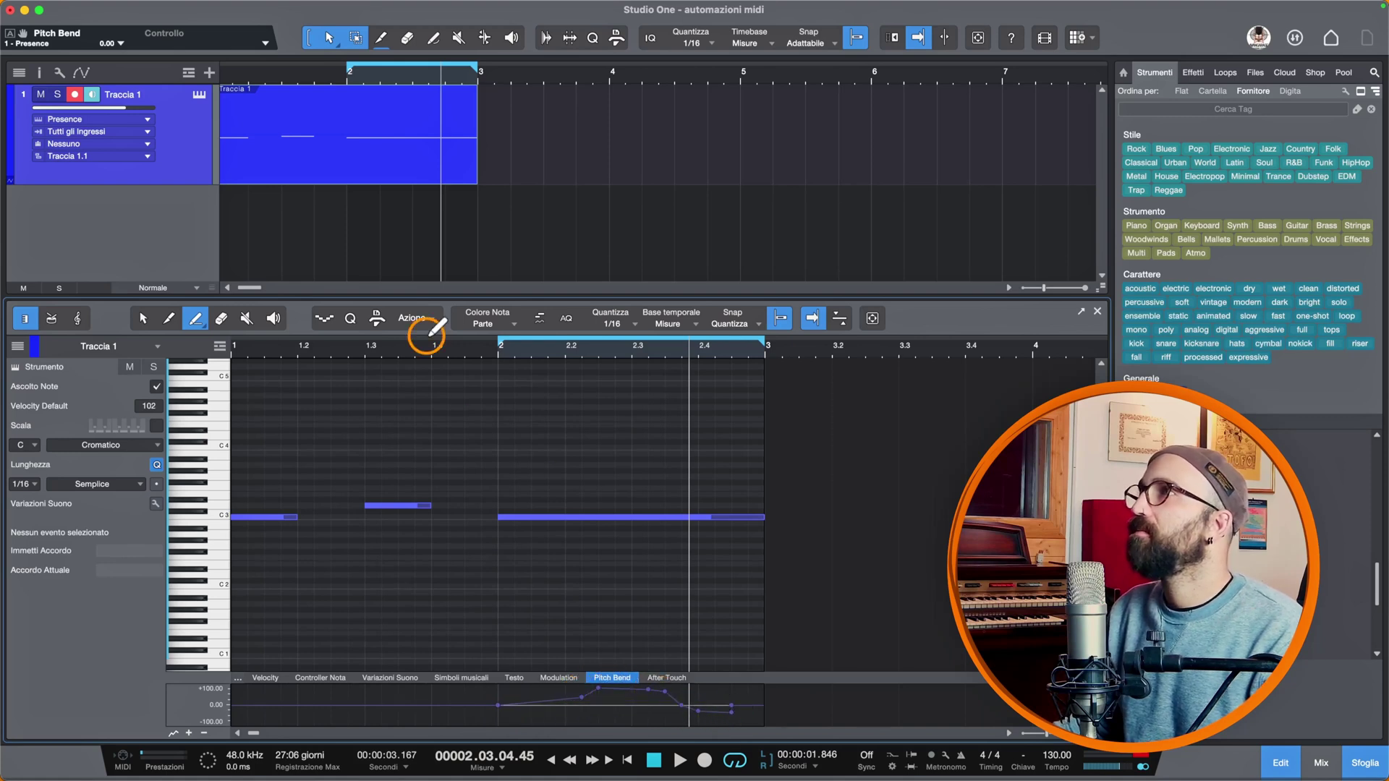
pyautogui.click(506, 354)
pyautogui.press('space')
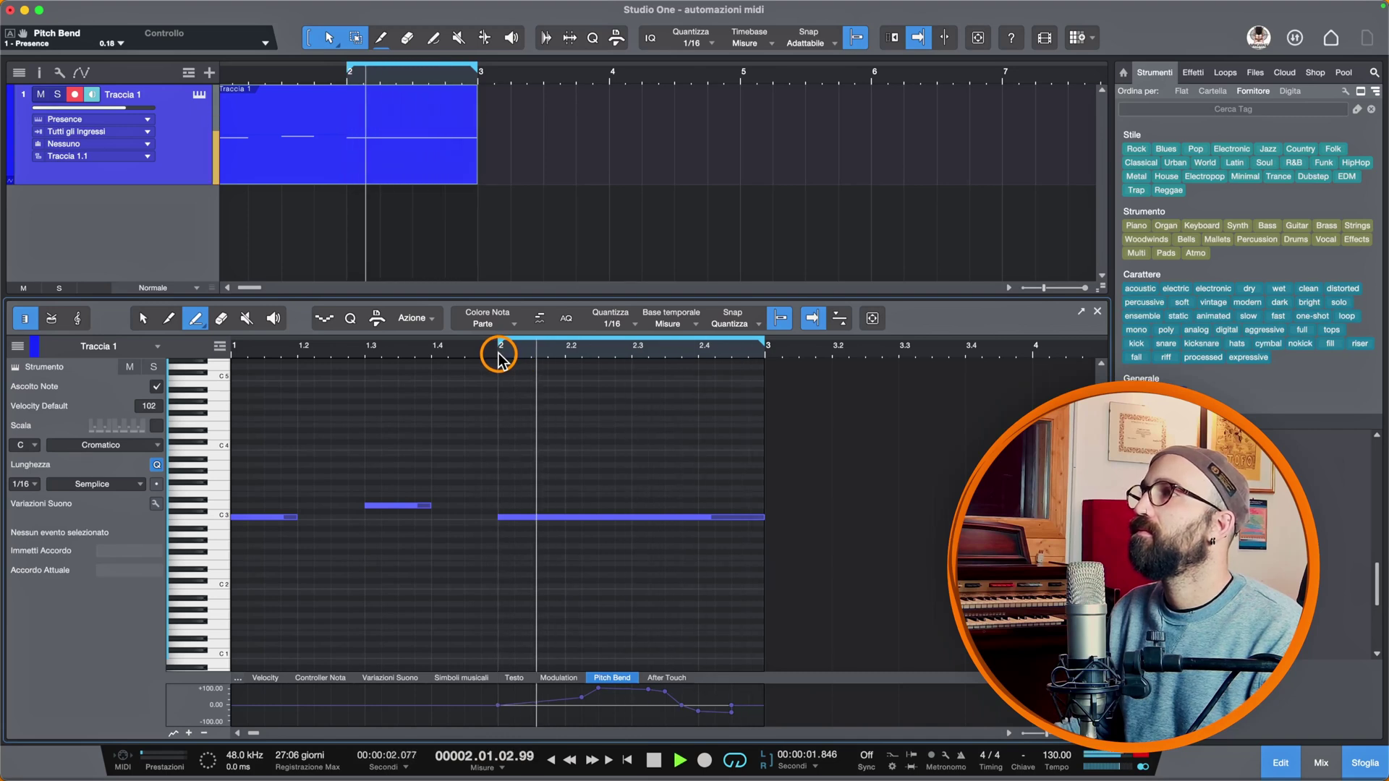
pyautogui.press('space')
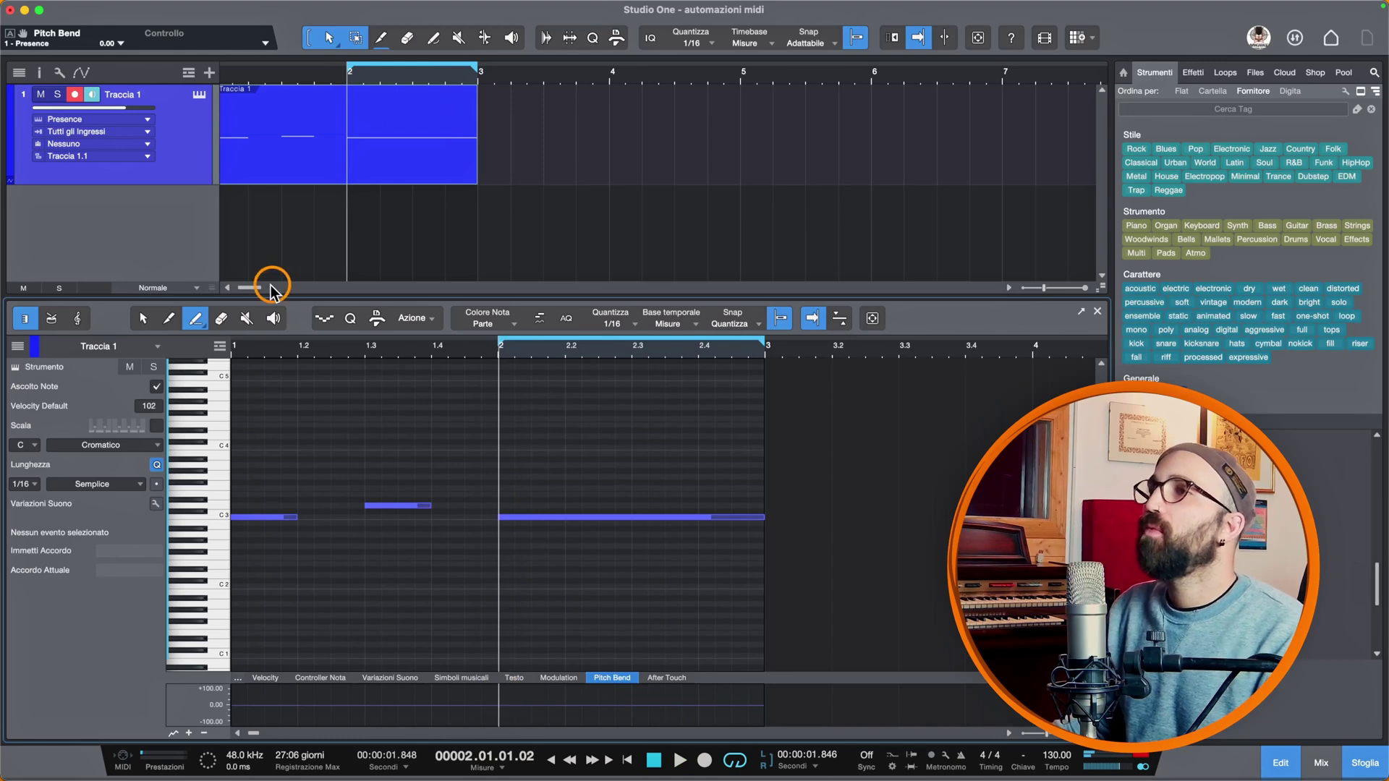
# Draw a freehand Modulation curve over bar 2, rising from 0 to about 127 and falling back to 0, and play it back
pyautogui.click(572, 684)
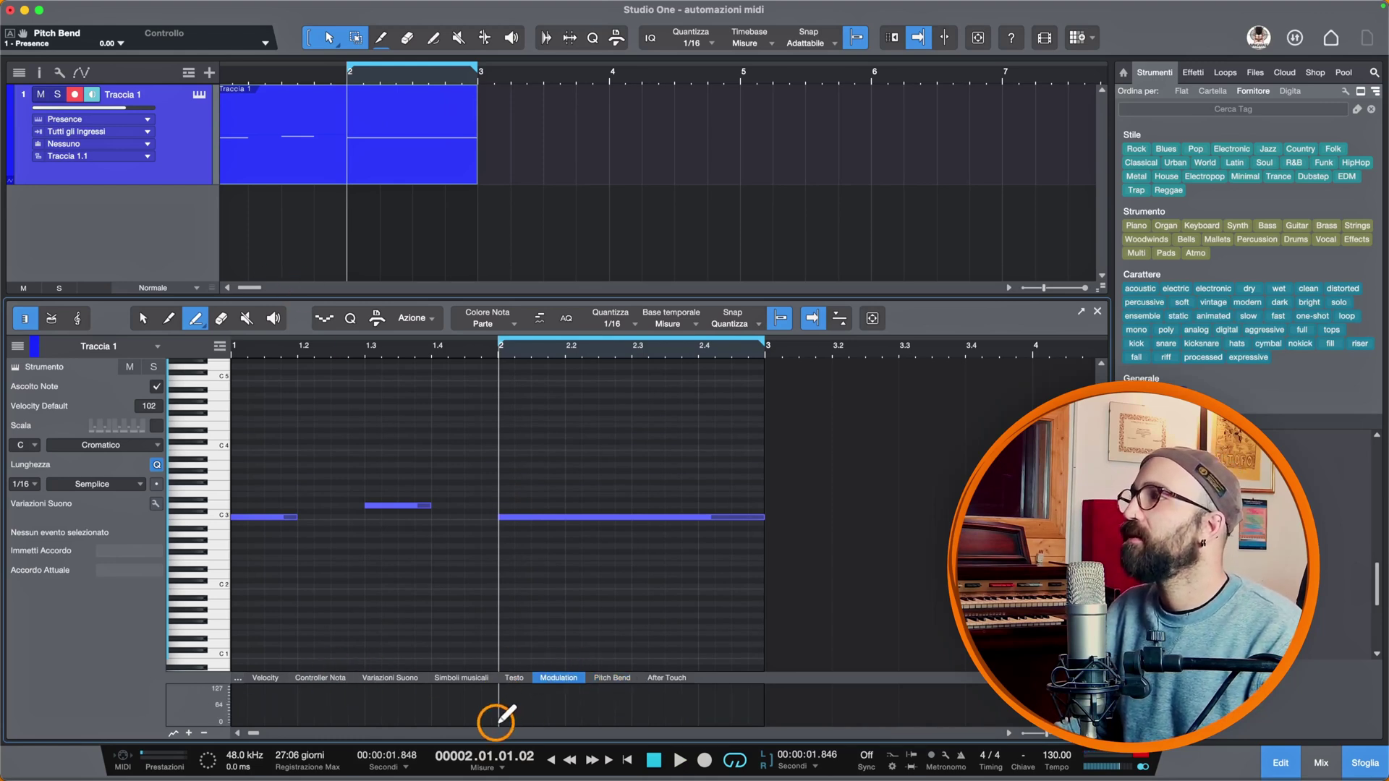
pyautogui.moveTo(498, 720)
pyautogui.mouseDown()
pyautogui.moveTo(611, 688)
pyautogui.moveTo(662, 693)
pyautogui.moveTo(715, 724)
pyautogui.mouseUp()
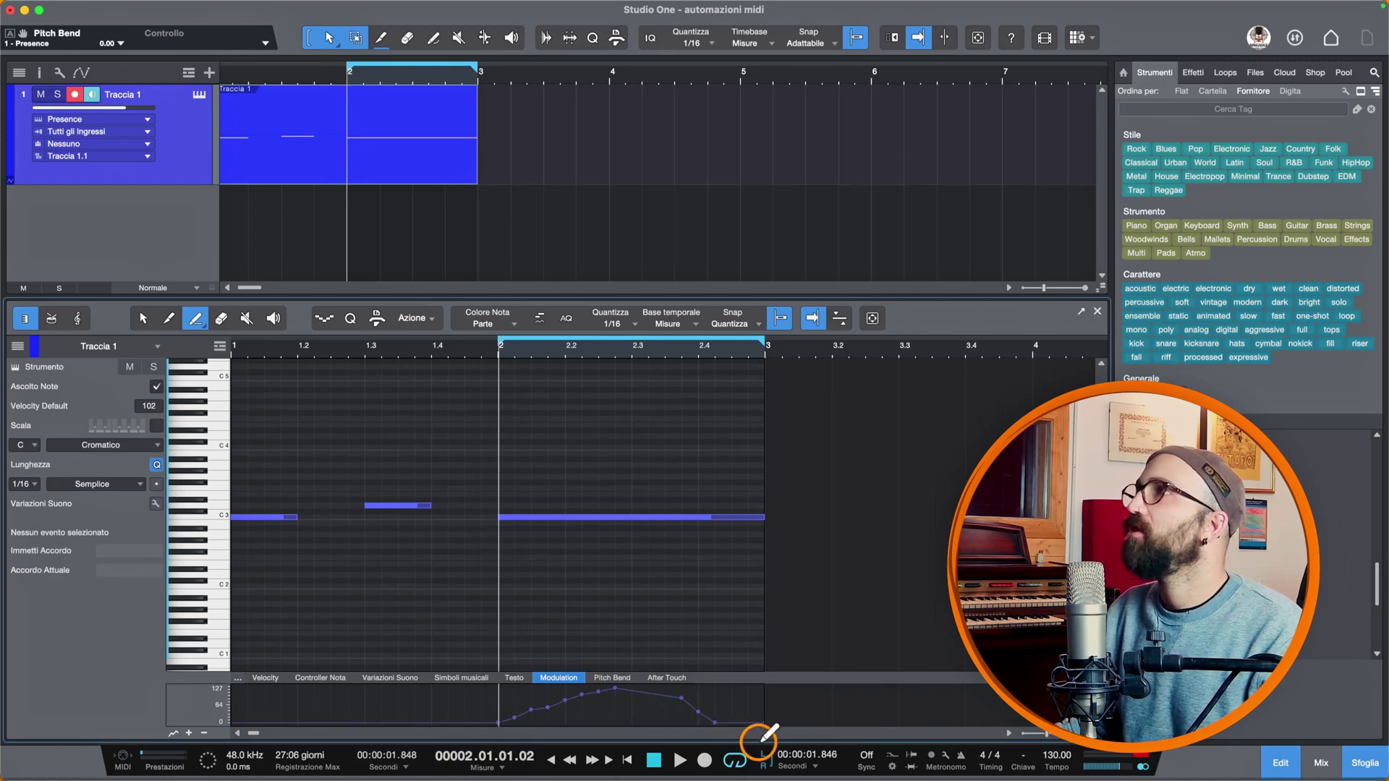
pyautogui.click(480, 352)
pyautogui.press('space')
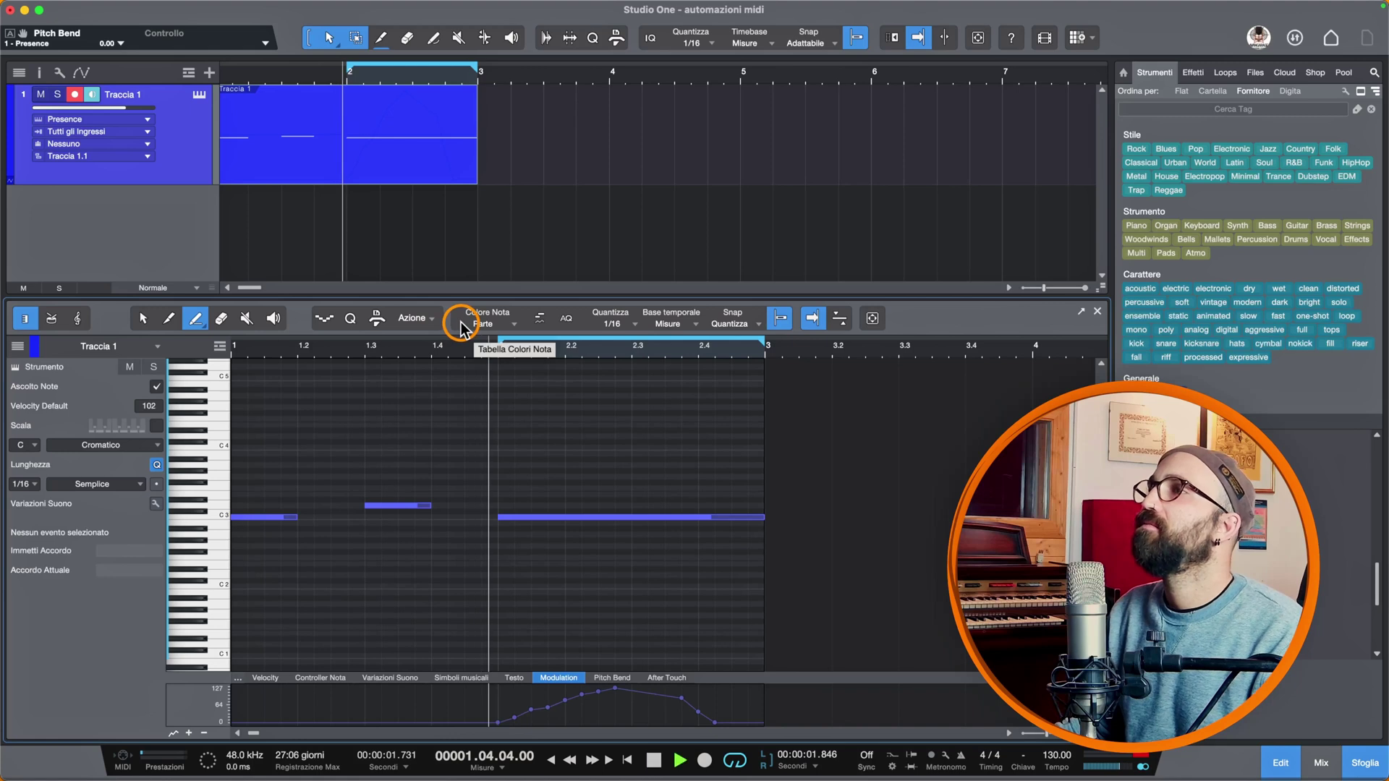
pyautogui.press('space')
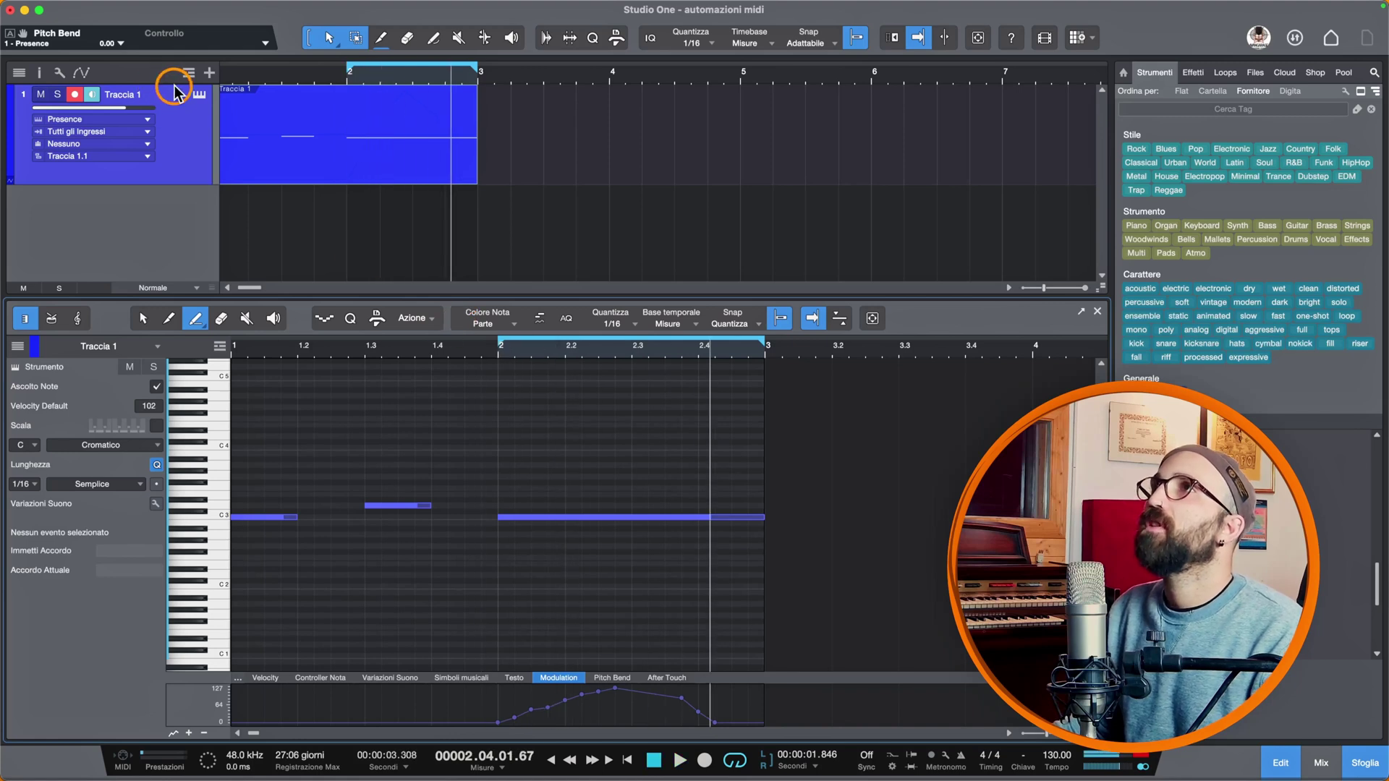
# Load the Violin Full preset from the Strings Violins folder in Presence, and close the instrument window
pyautogui.click(199, 98)
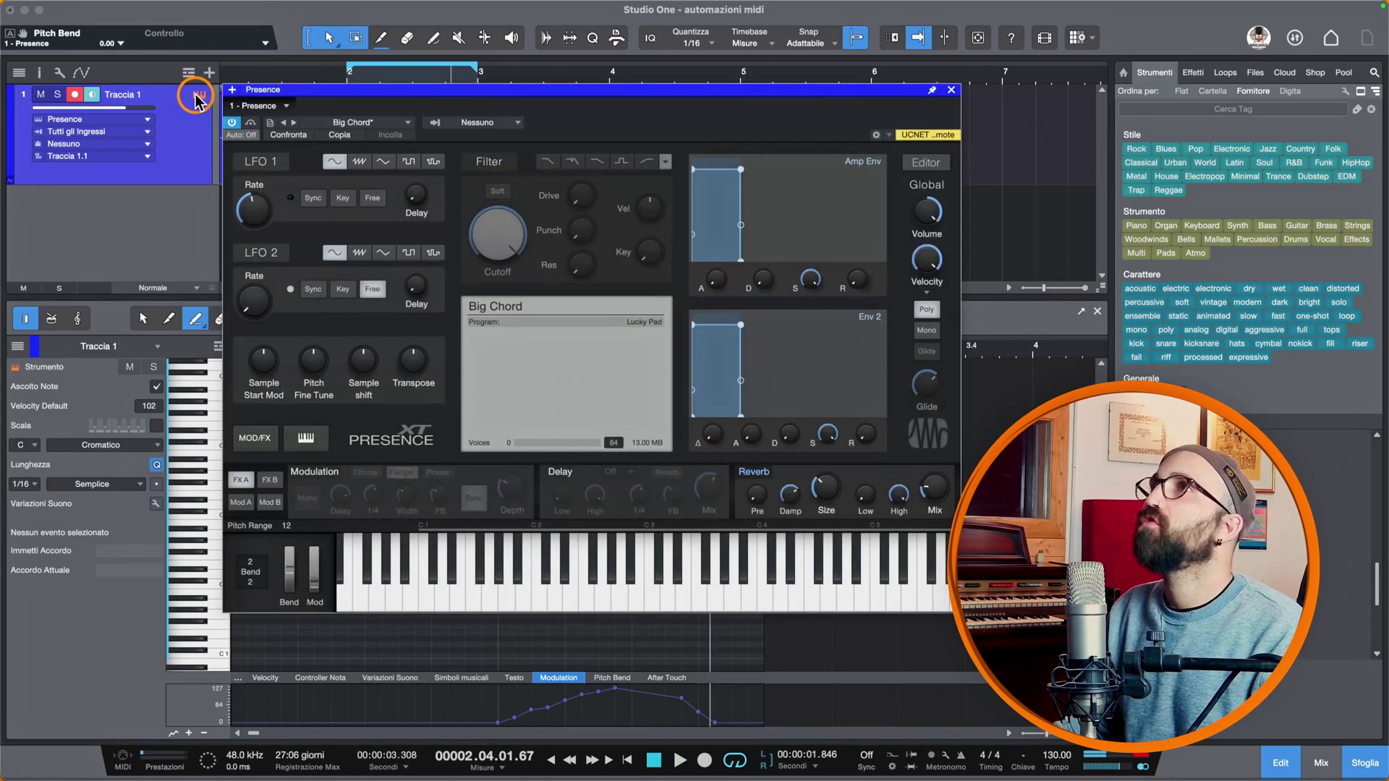
pyautogui.click(338, 124)
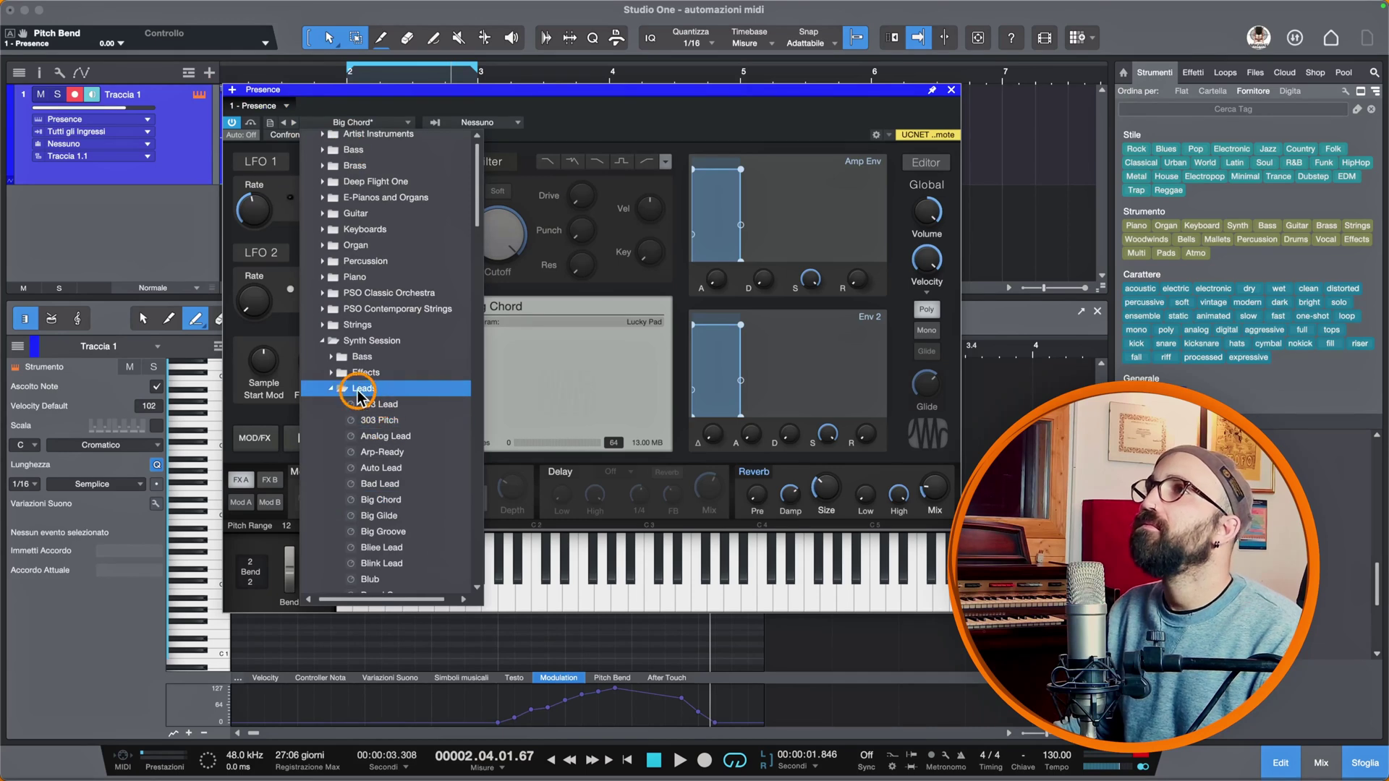
pyautogui.click(331, 388)
pyautogui.click(324, 329)
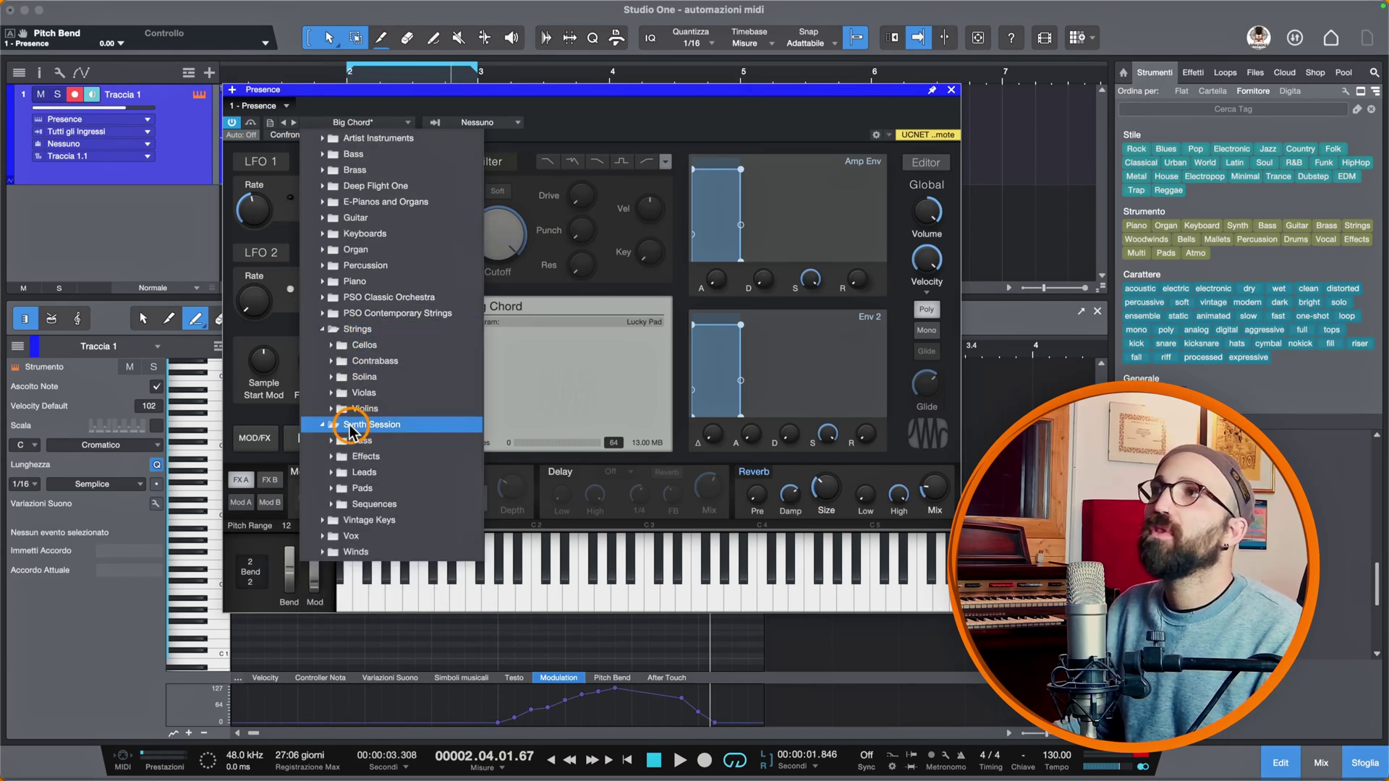
pyautogui.click(335, 412)
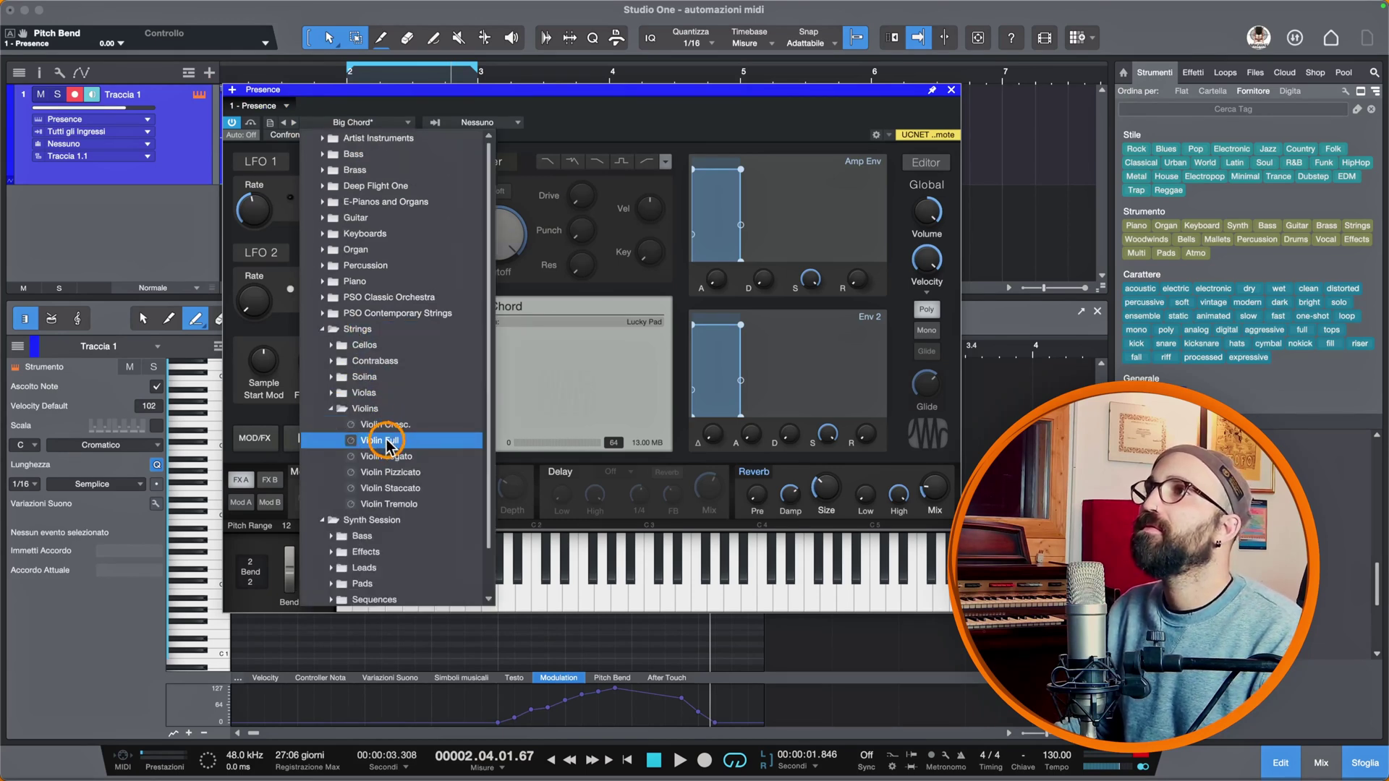
pyautogui.click(386, 441)
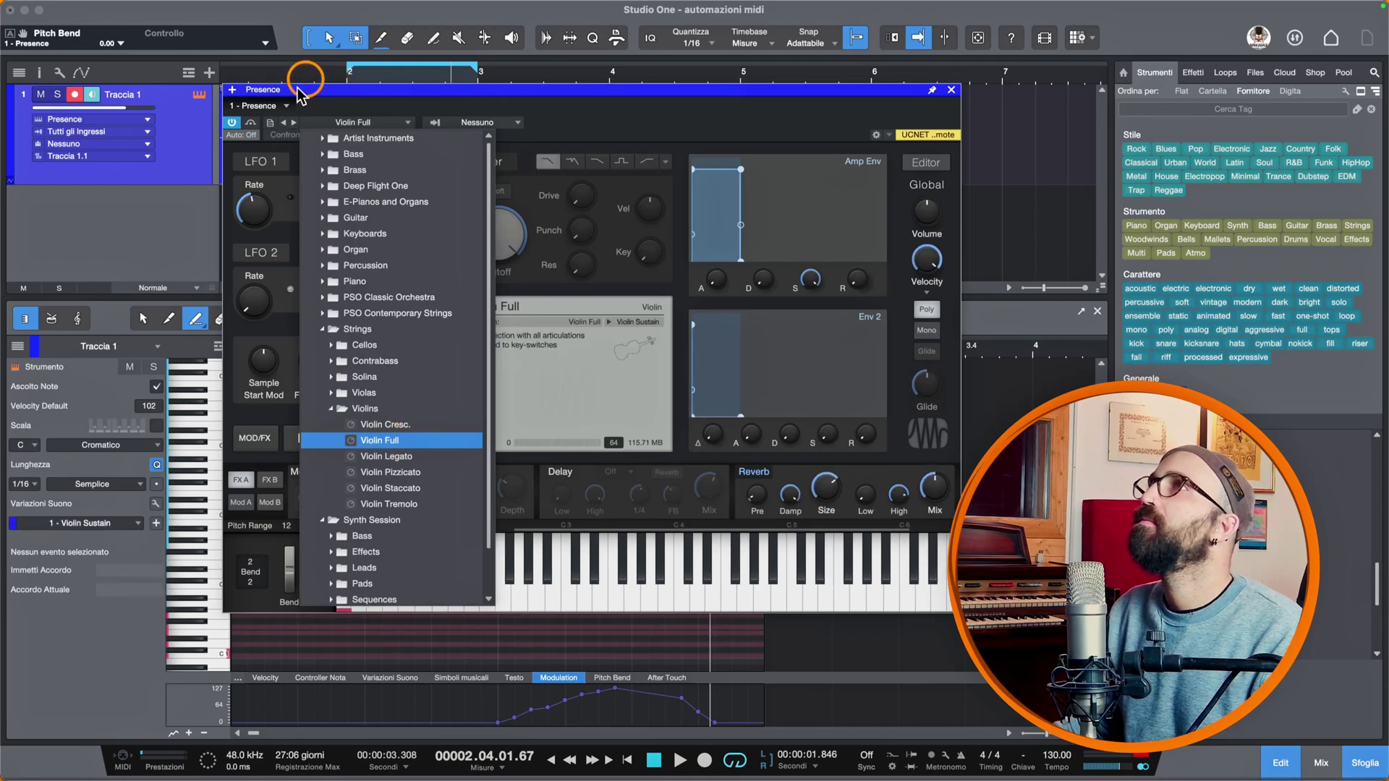
pyautogui.click(952, 90)
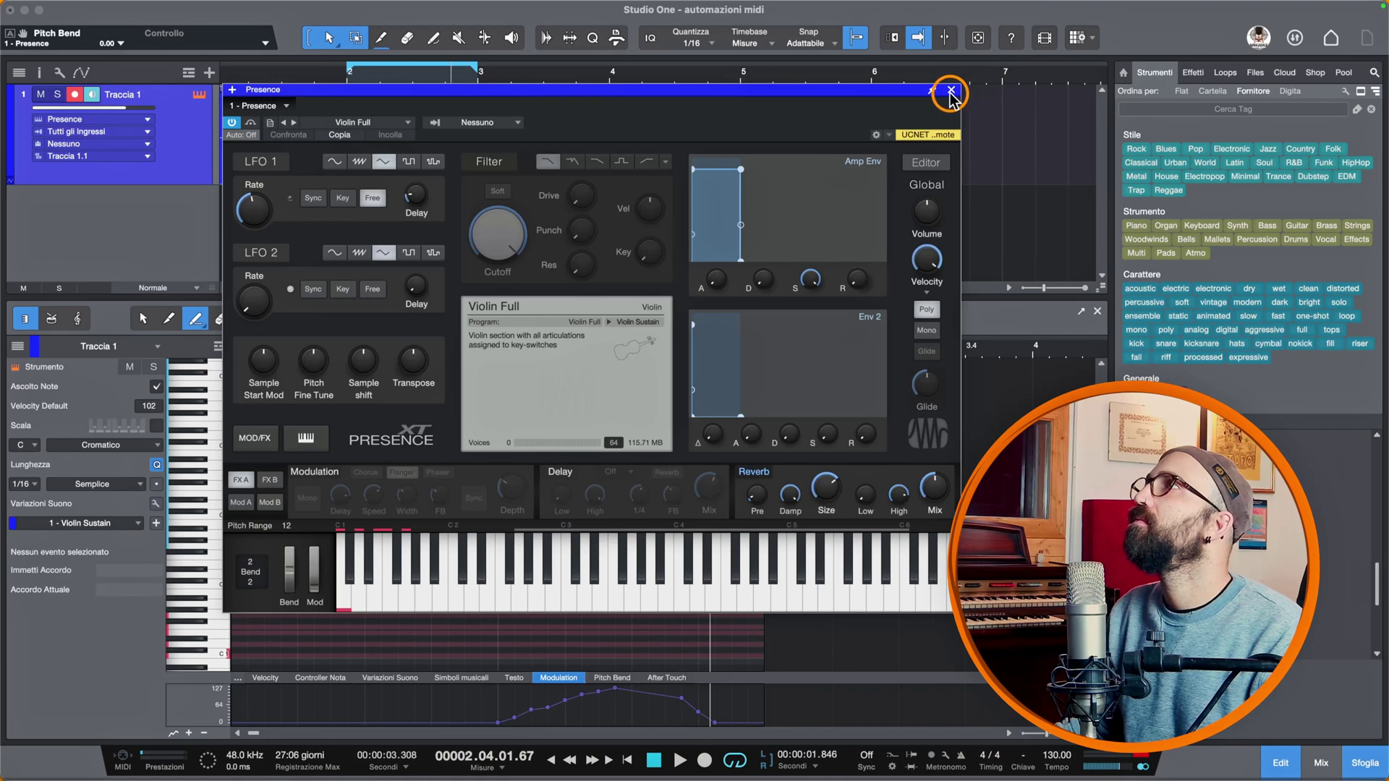
pyautogui.click(951, 92)
# Audition the loop with Violin Legato, return Presence to Violin Full, and stop playback with the instrument window closed
pyautogui.click(445, 350)
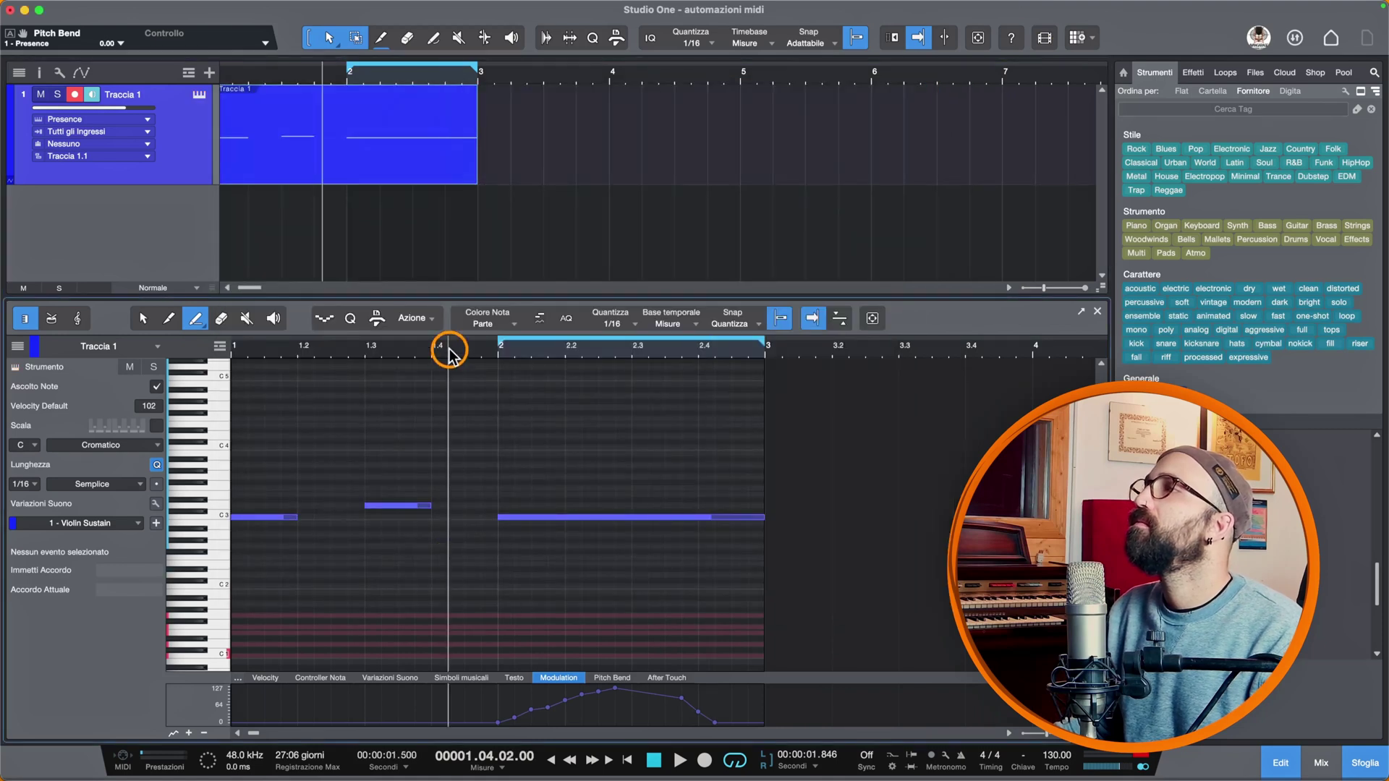
pyautogui.press('space')
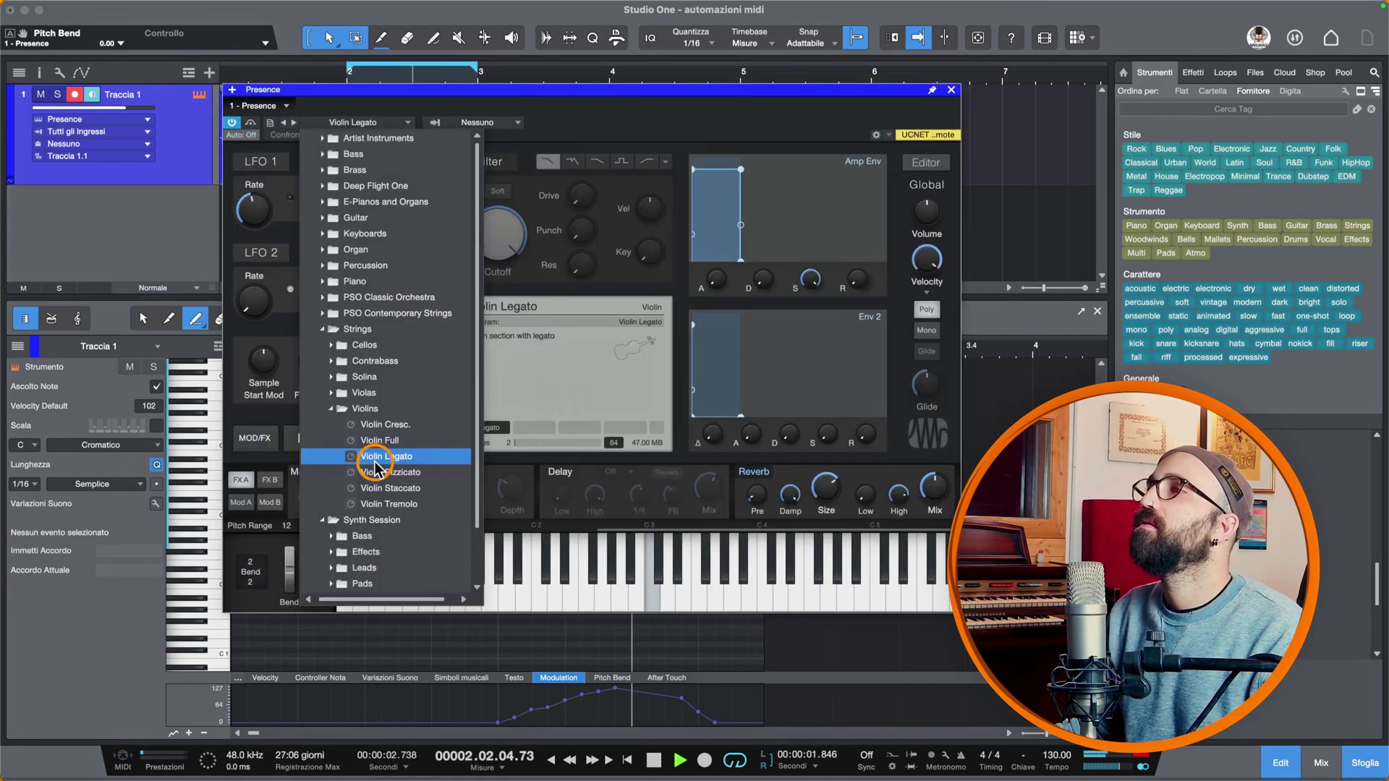
pyautogui.click(380, 440)
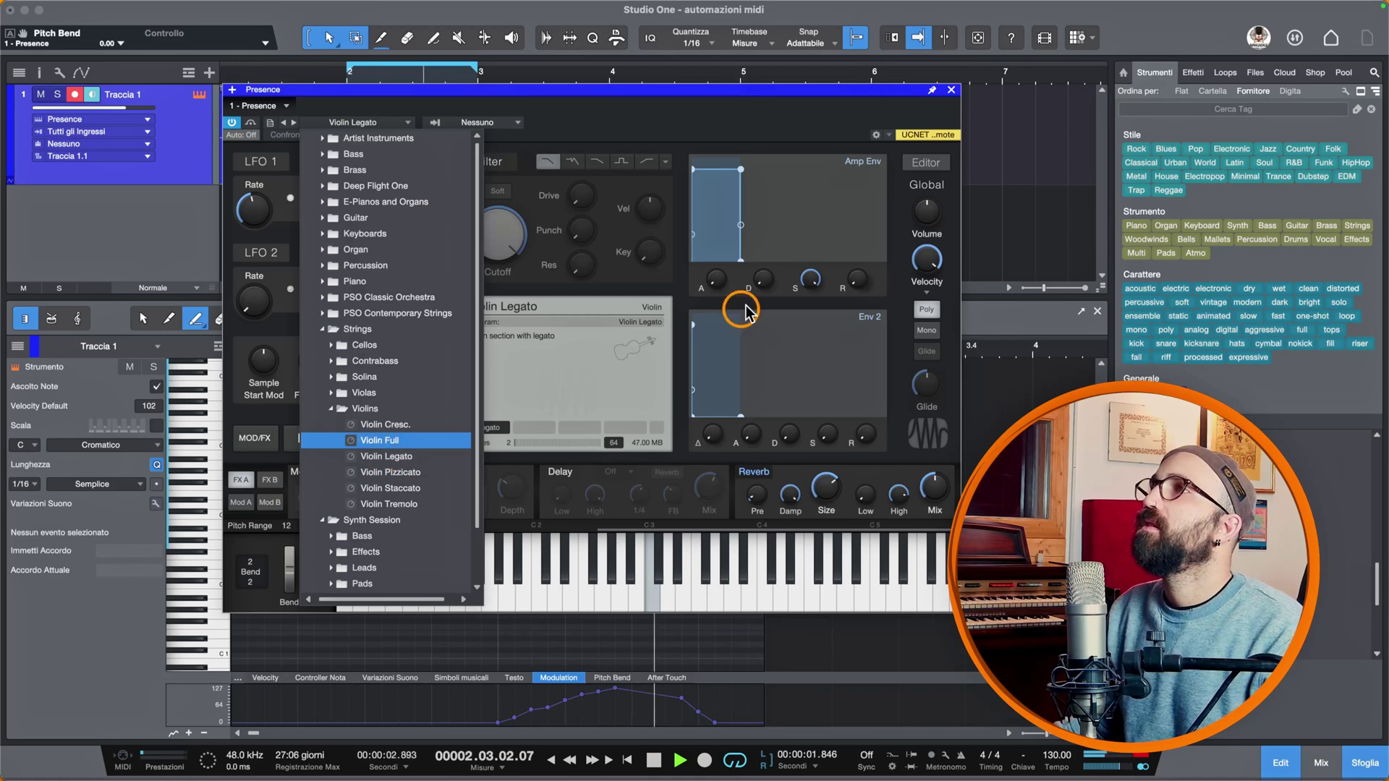
pyautogui.click(574, 118)
pyautogui.press('space')
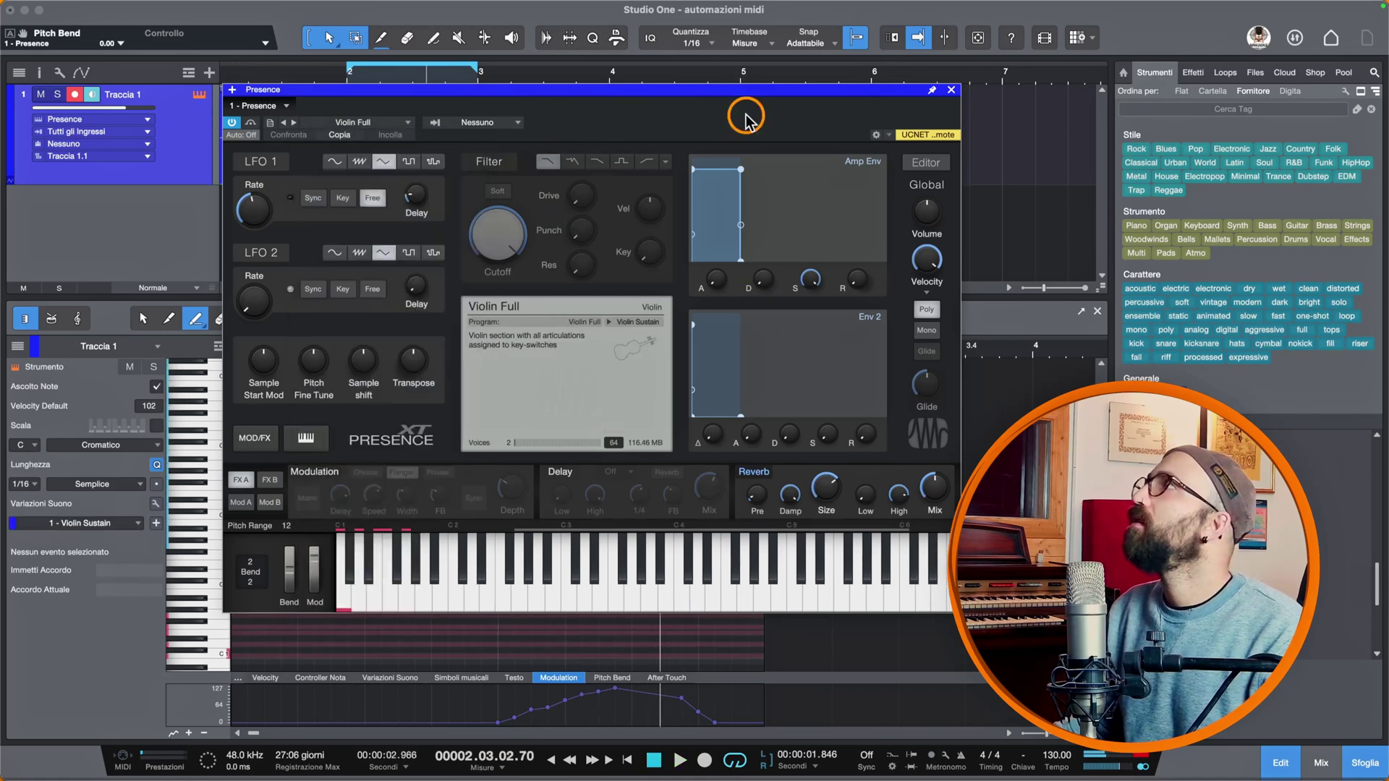
pyautogui.click(950, 92)
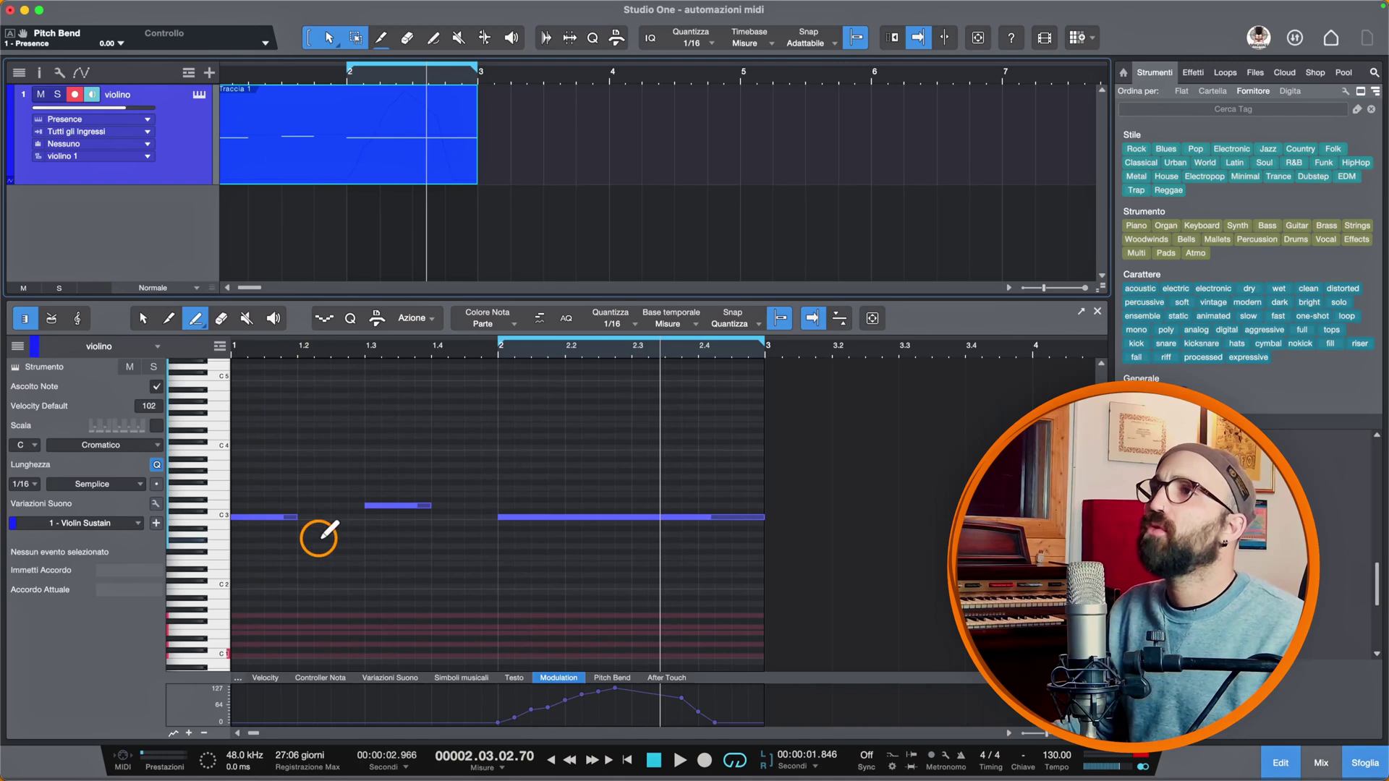
# Look through the Velocity and Controller Nota lanes, leave the Variazioni Suono lane displayed, and activate the editor's Arrow tool
pyautogui.click(269, 678)
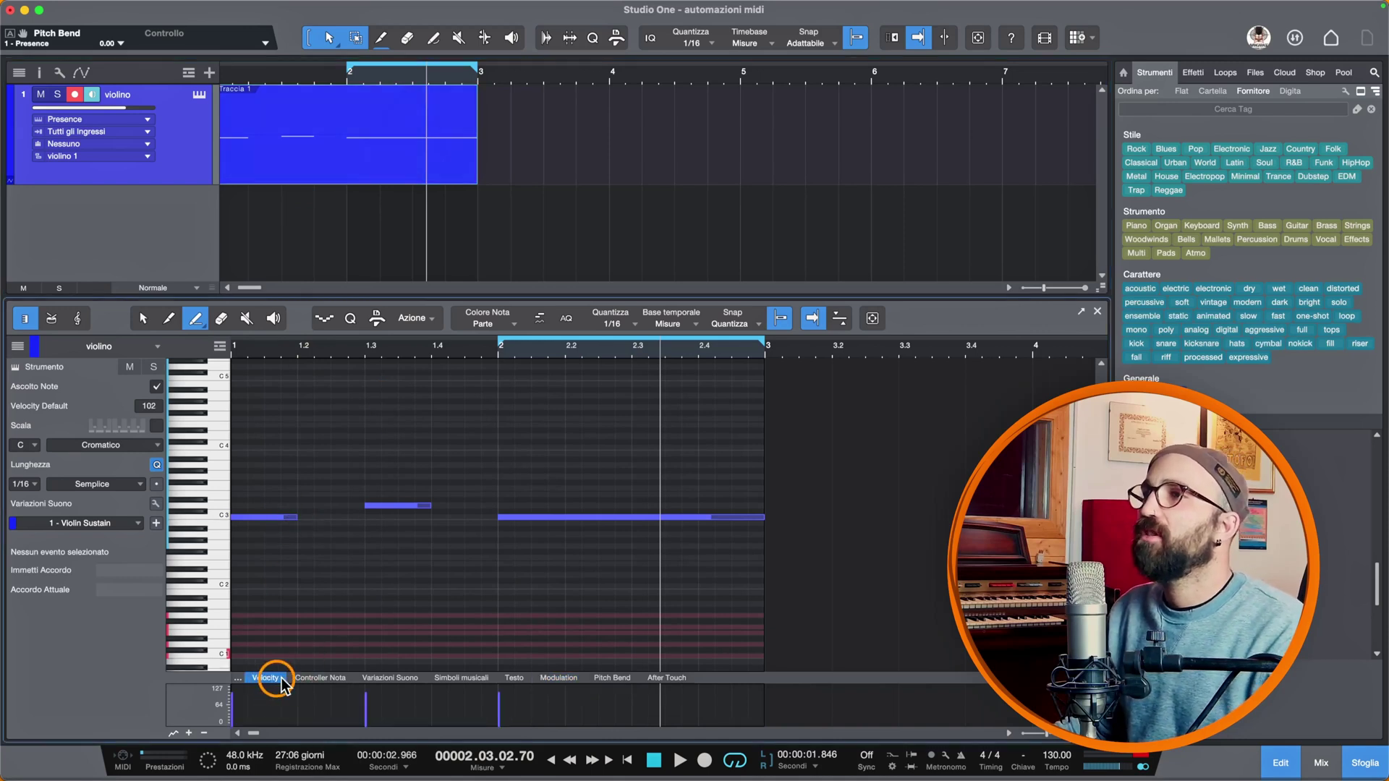
pyautogui.click(326, 680)
pyautogui.click(414, 678)
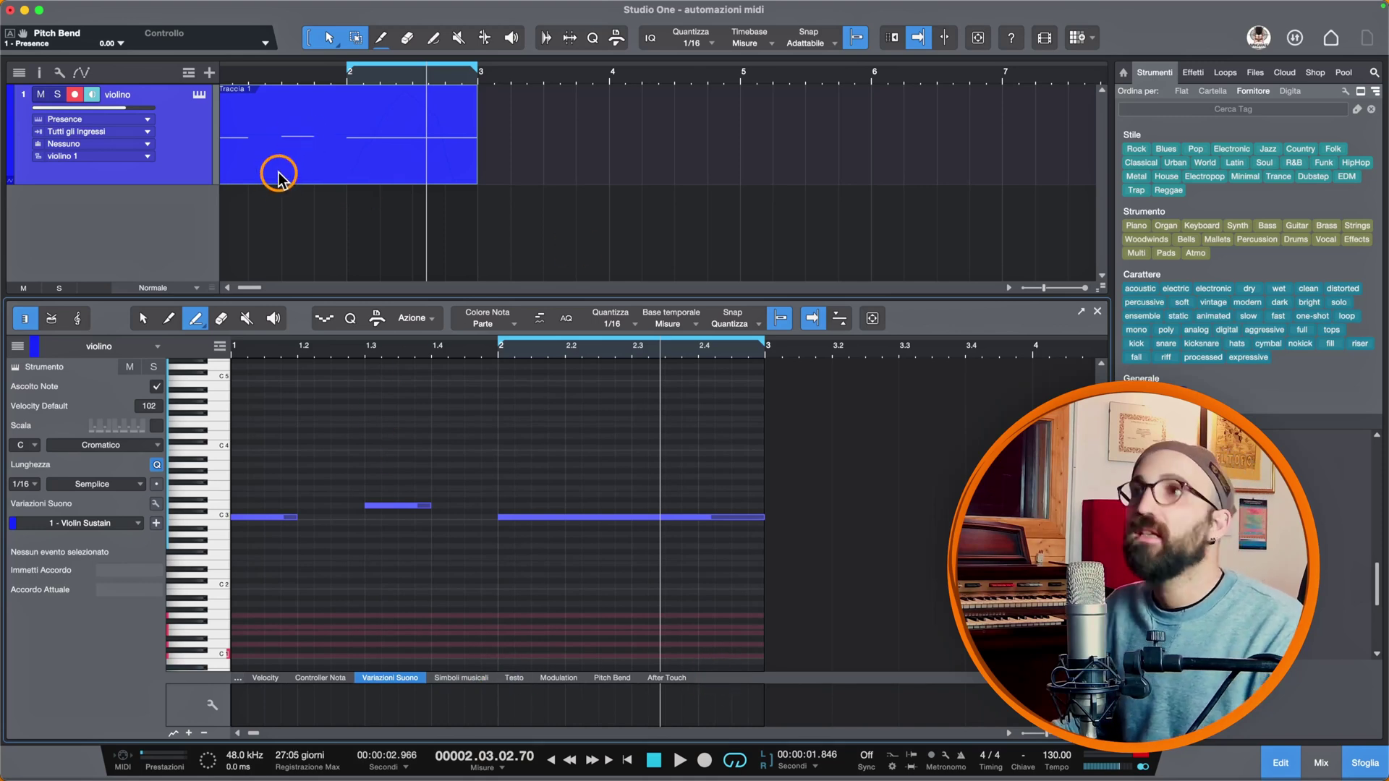
pyautogui.click(141, 322)
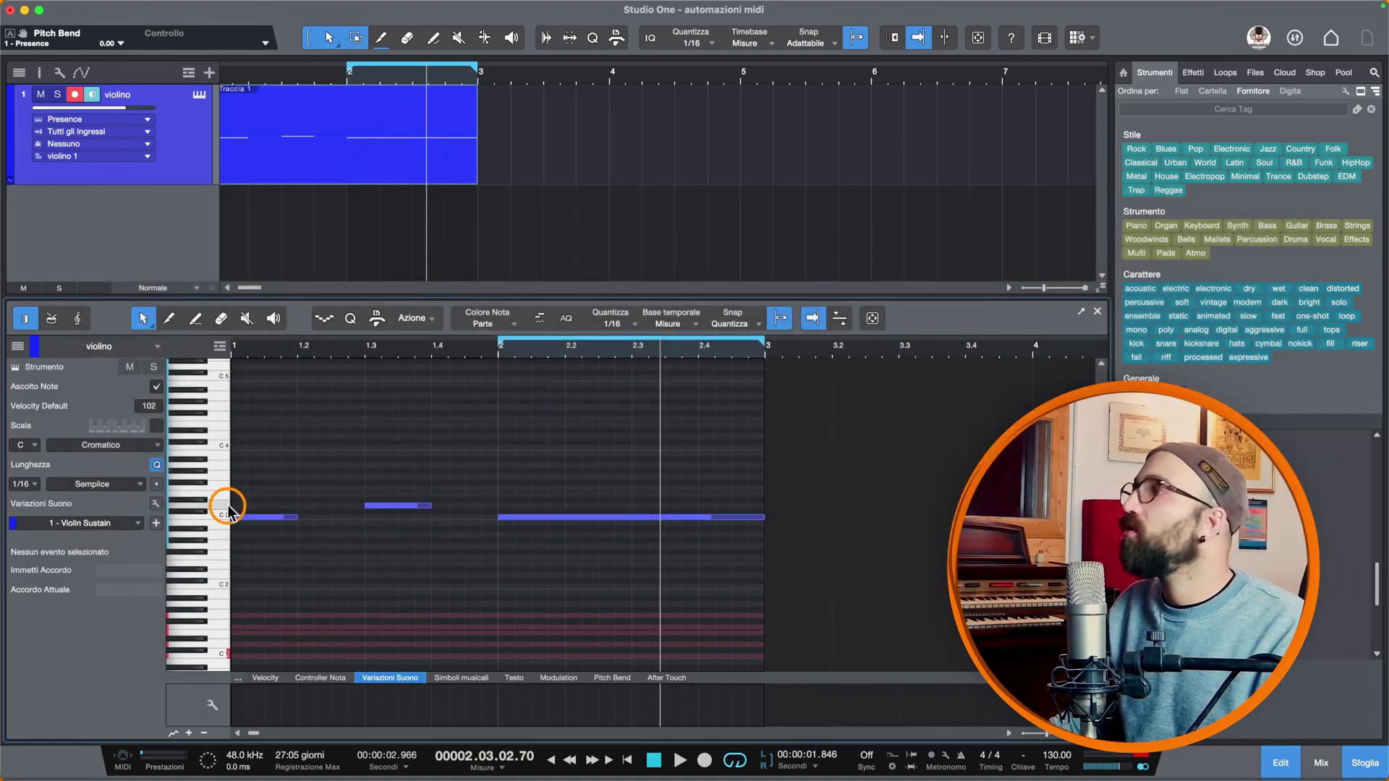
# Show the mixer, add a second Presence instrument track below the violino track, and close its instrument window
pyautogui.click(1321, 771)
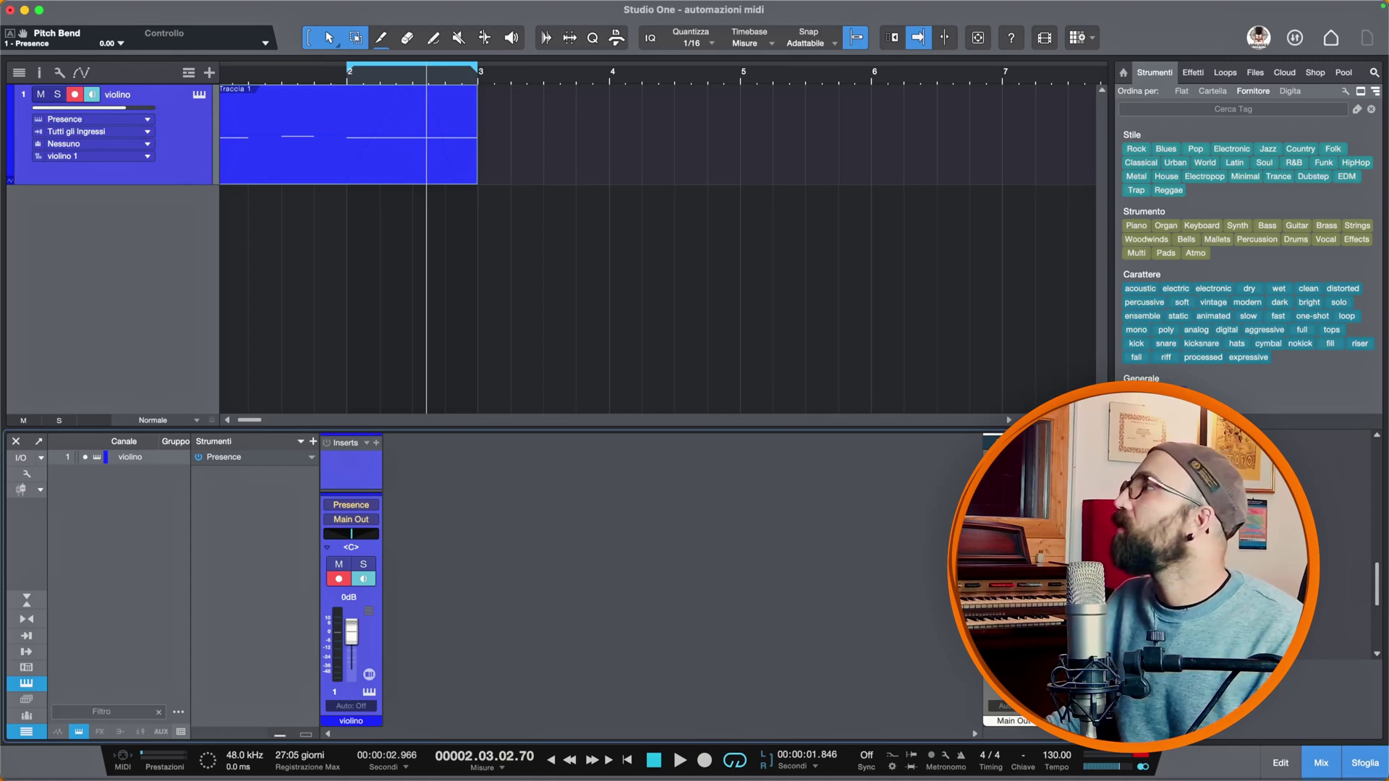
pyautogui.moveTo(1339, 561); pyautogui.dragTo(61, 204)
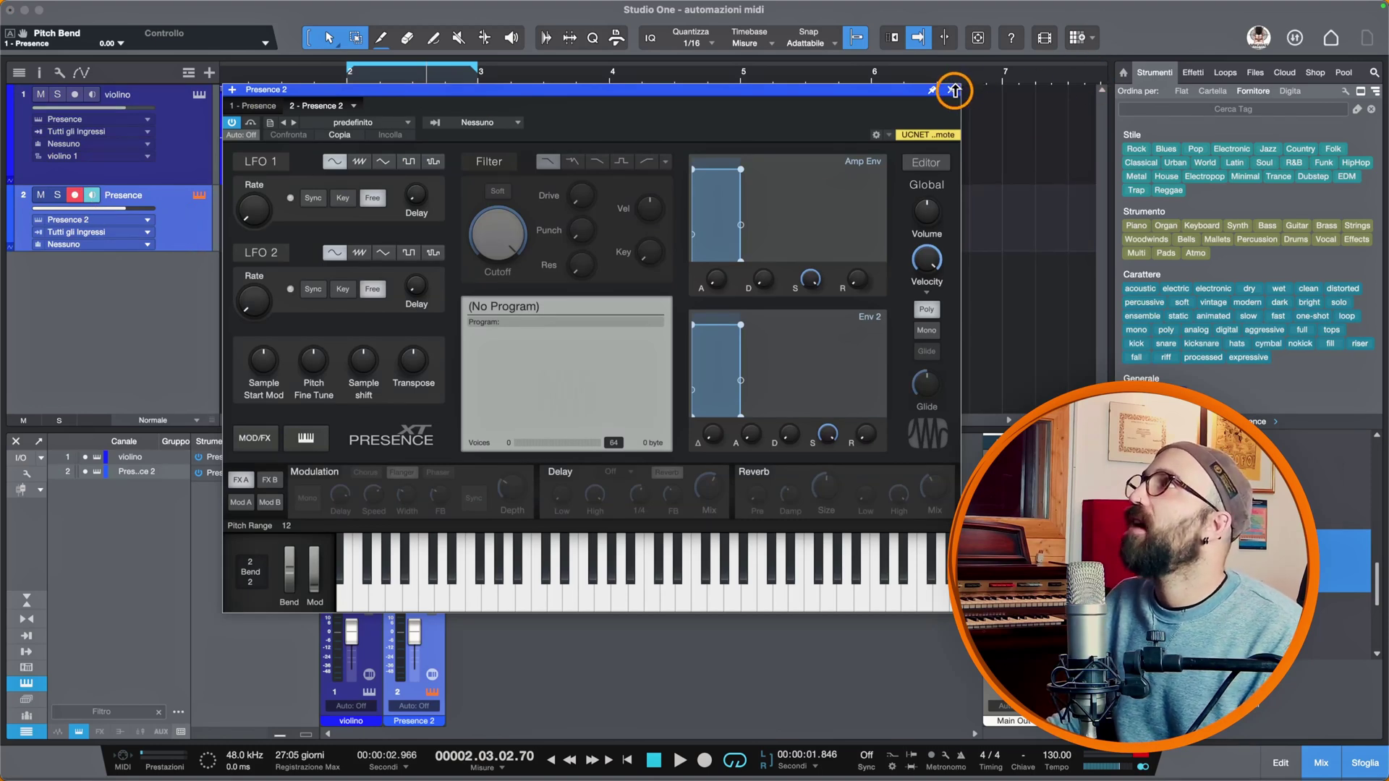
pyautogui.click(954, 90)
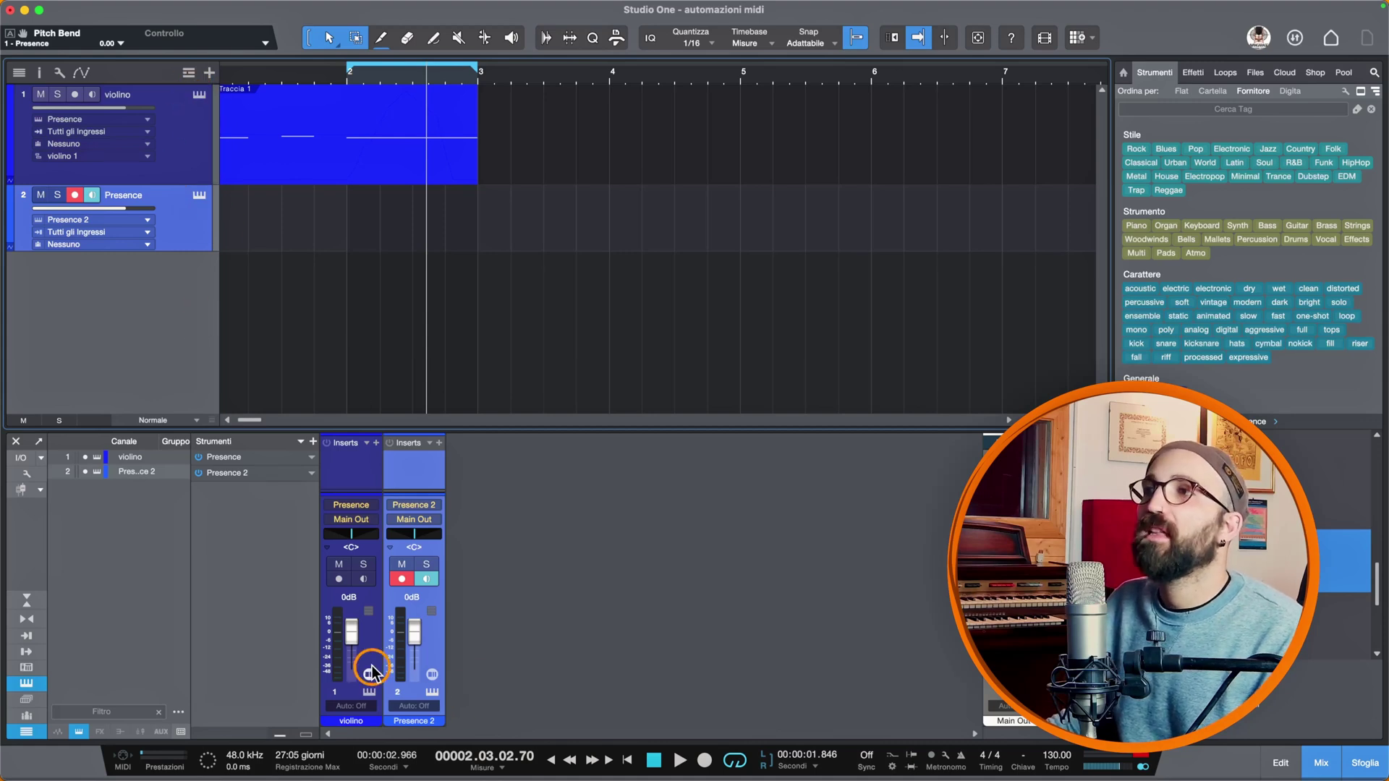
# Display the Volume automation of the violino channel on its track and increase the track height
pyautogui.click(375, 646)
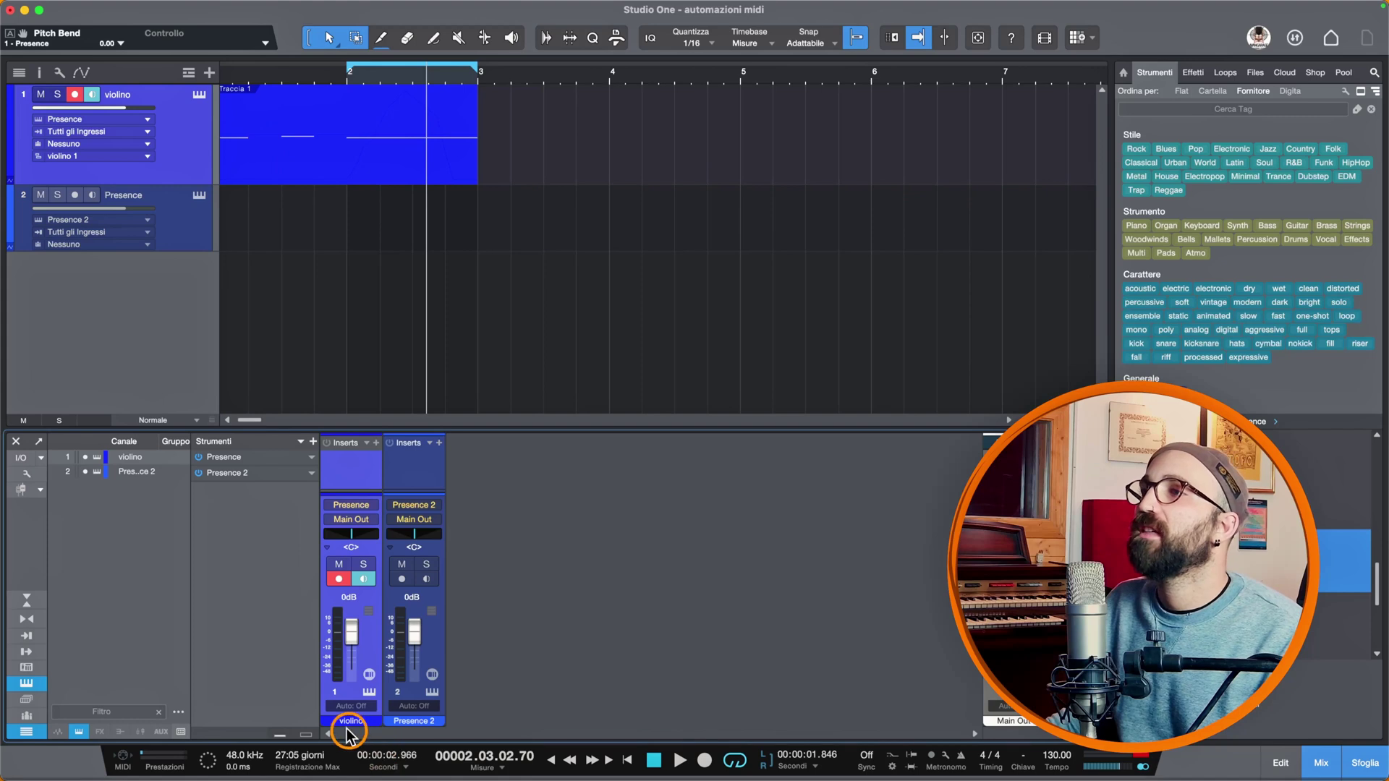
pyautogui.rightClick(353, 628)
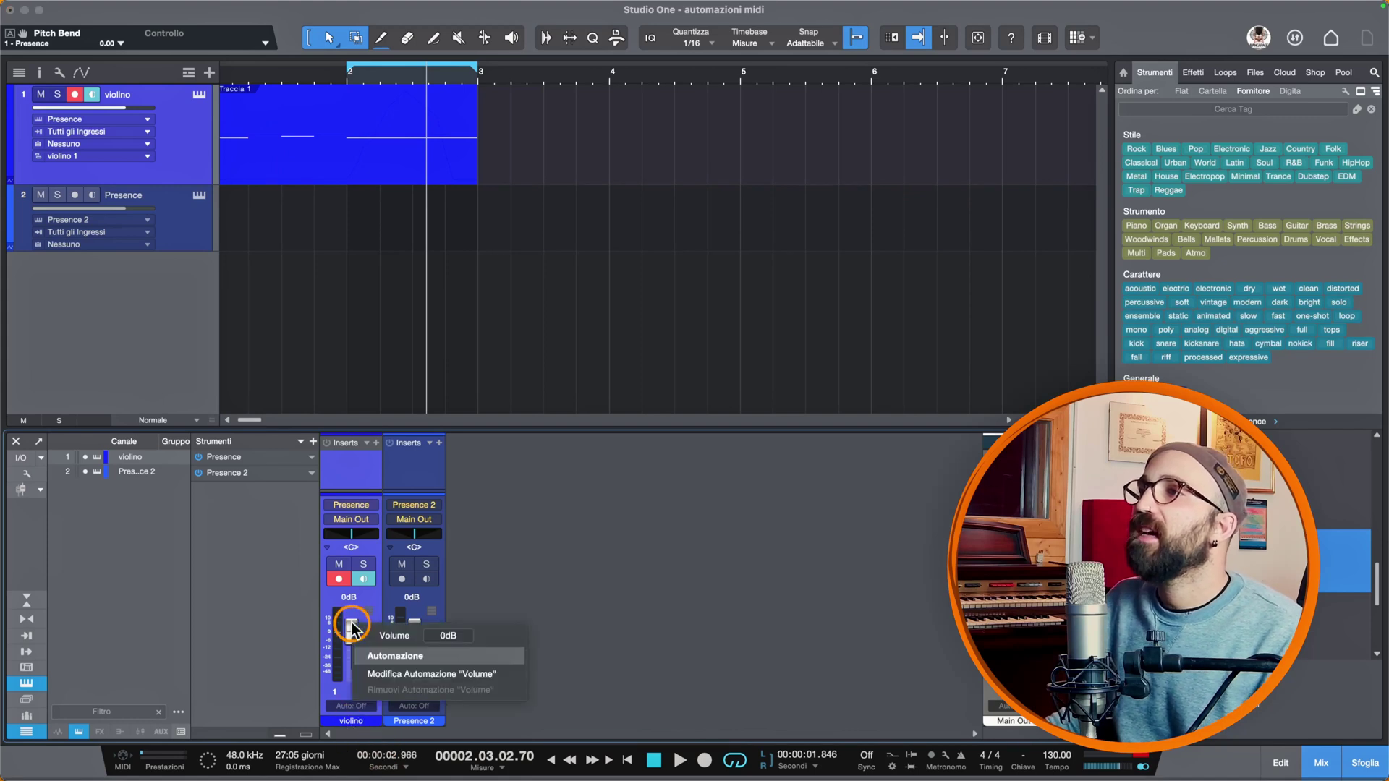
pyautogui.click(391, 674)
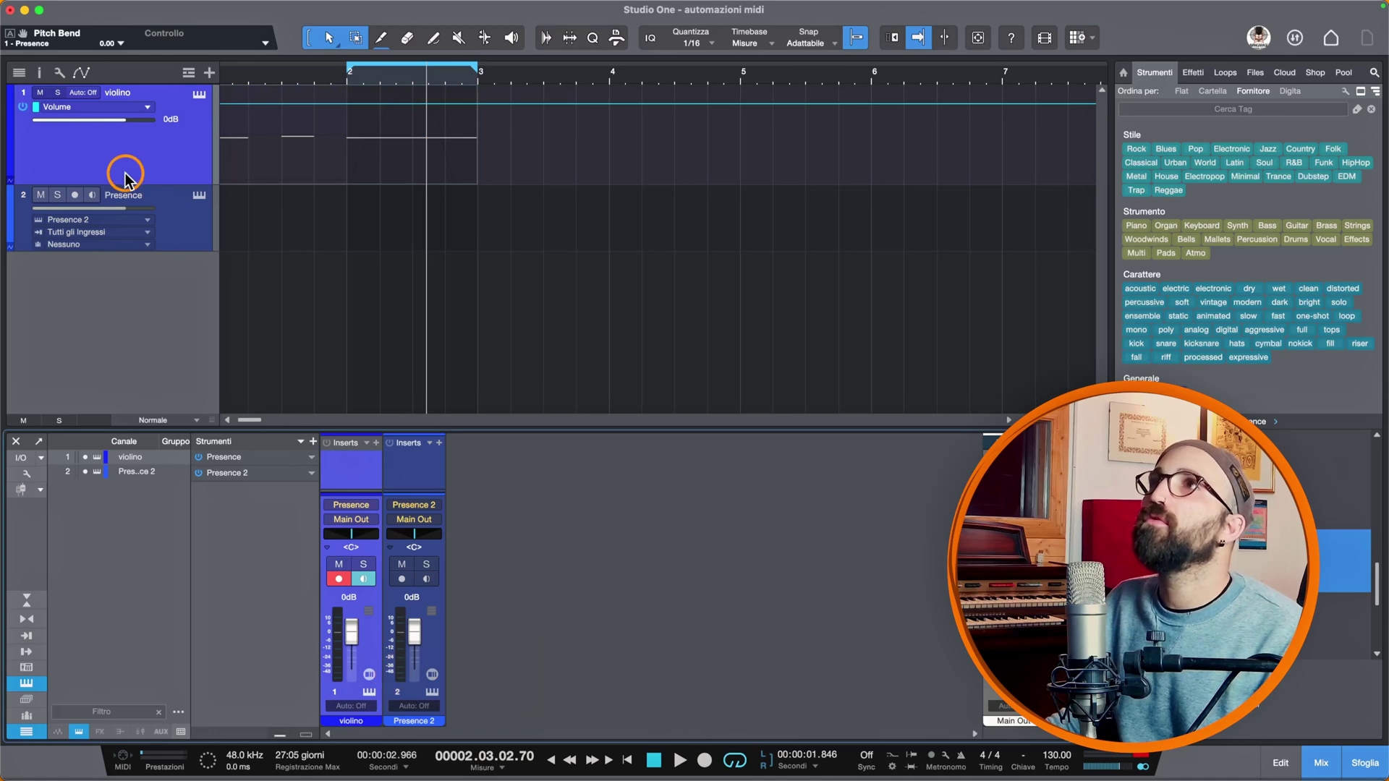
pyautogui.moveTo(124, 185); pyautogui.dragTo(119, 337)
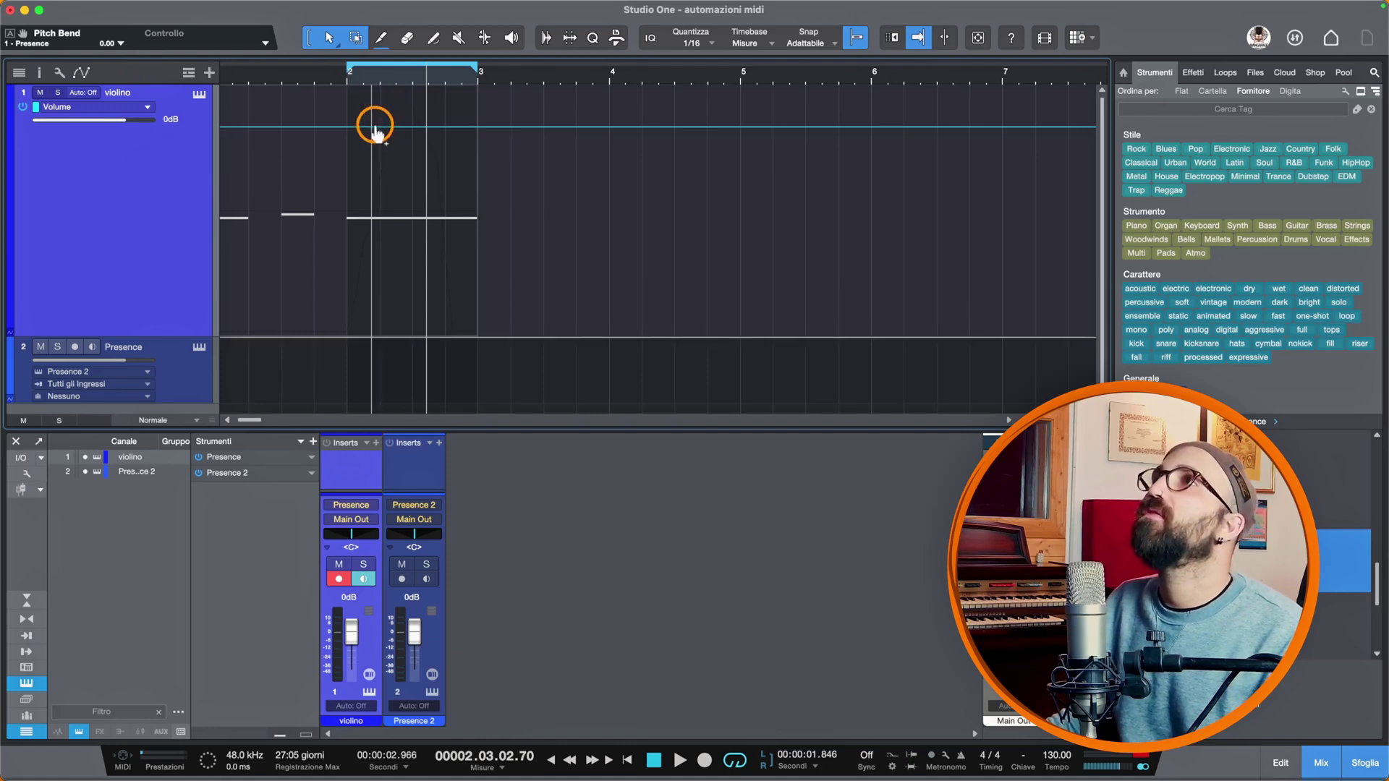
# Draw a straight volume fade from 0 dB at bar 2 to near the minimum just before bar 3, and play it back
pyautogui.click(347, 128)
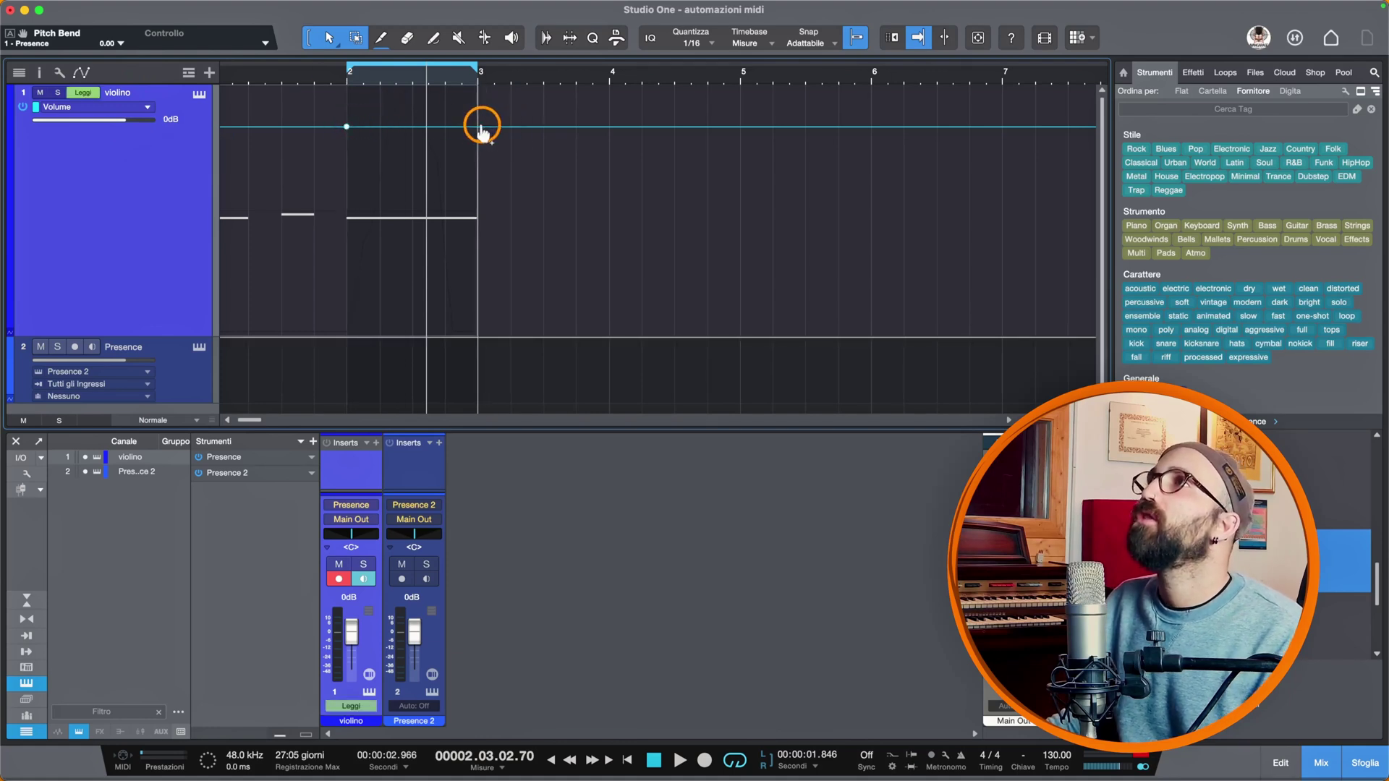
pyautogui.moveTo(477, 128); pyautogui.dragTo(466, 396)
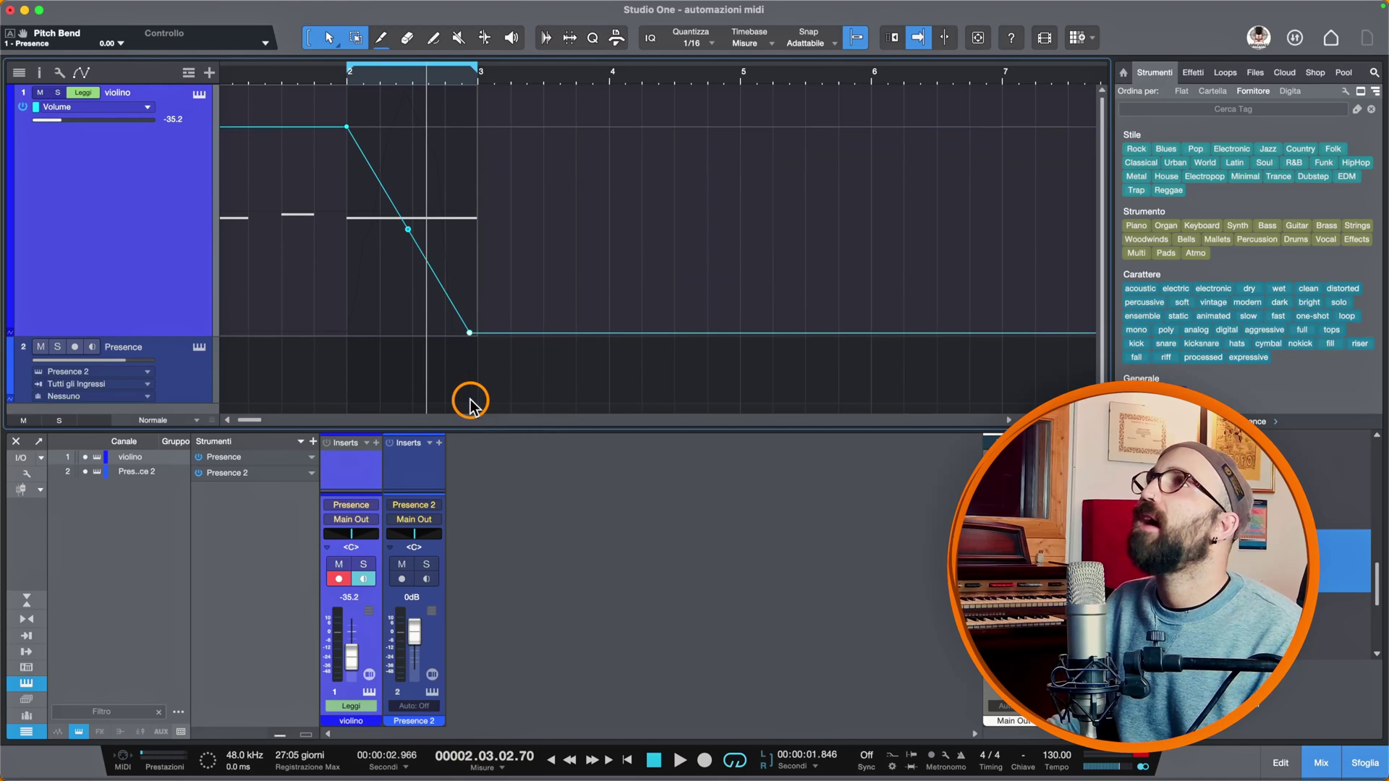
pyautogui.click(244, 73)
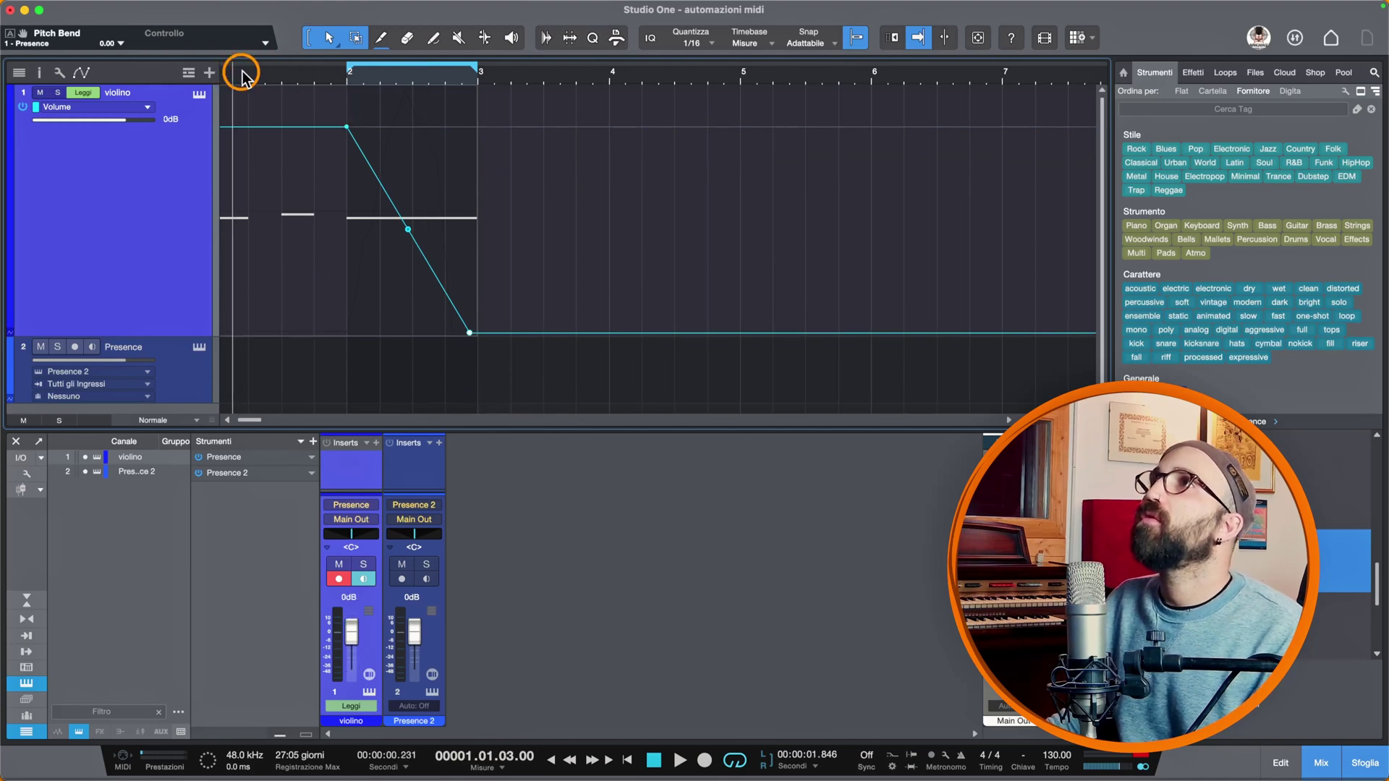
pyautogui.press('space')
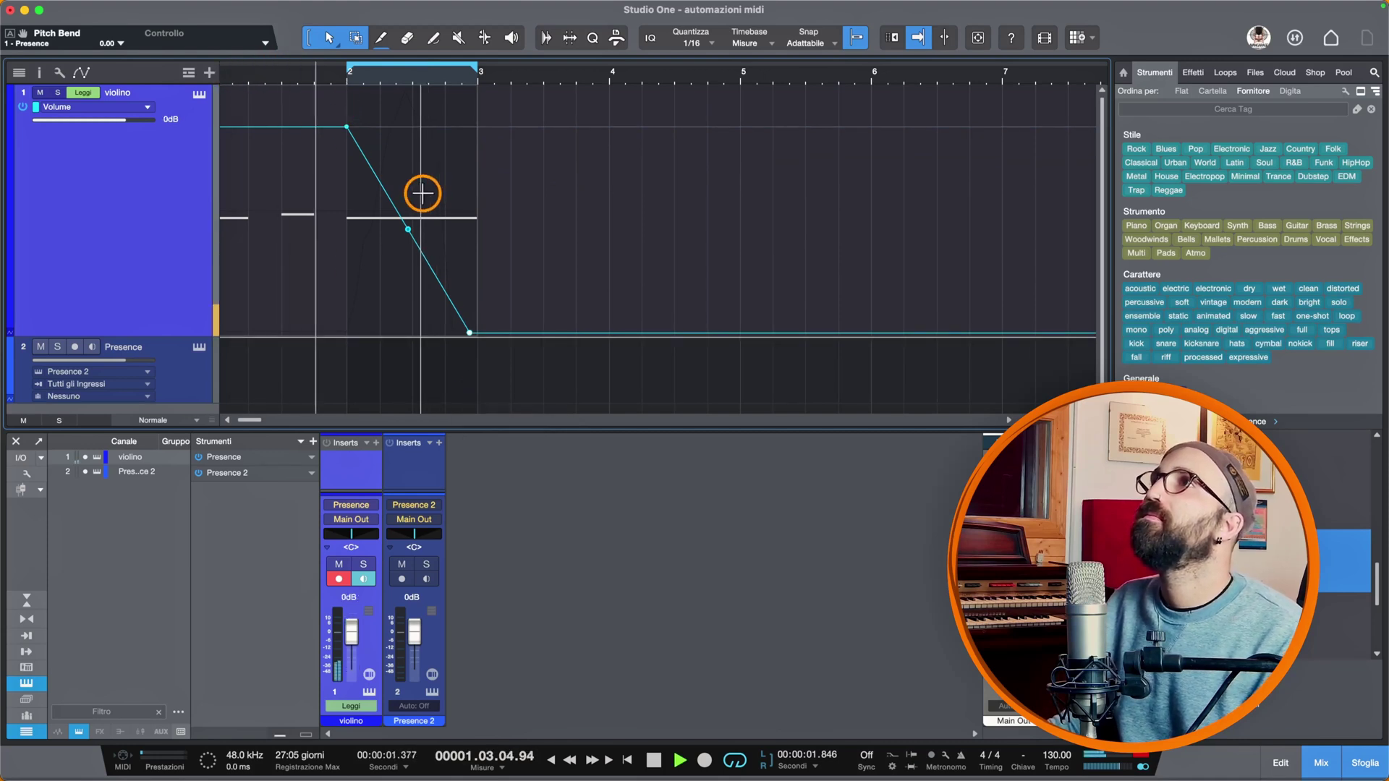
# Replay from bar 1, bend the volume fade into an upward-bulging curve, and stop playback
pyautogui.click(224, 72)
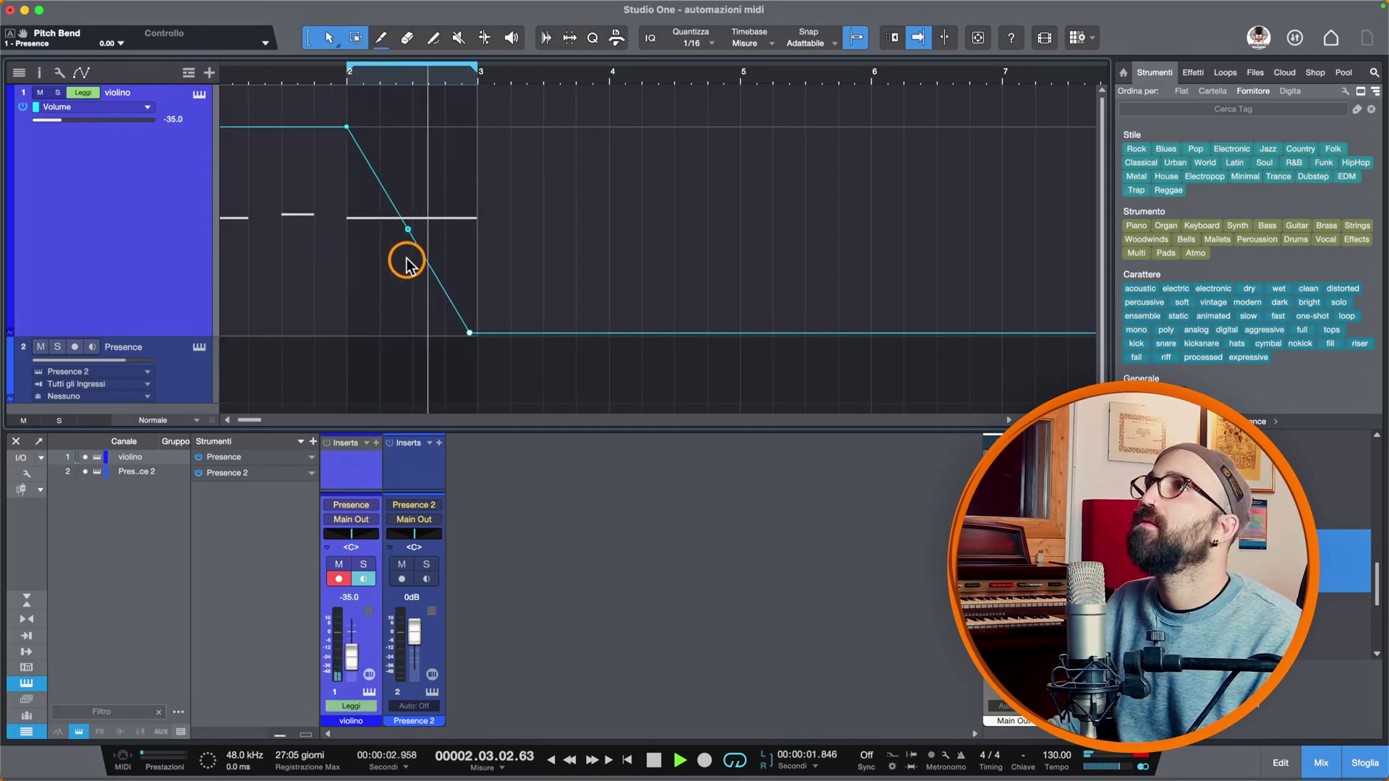
pyautogui.moveTo(409, 230); pyautogui.dragTo(407, 193)
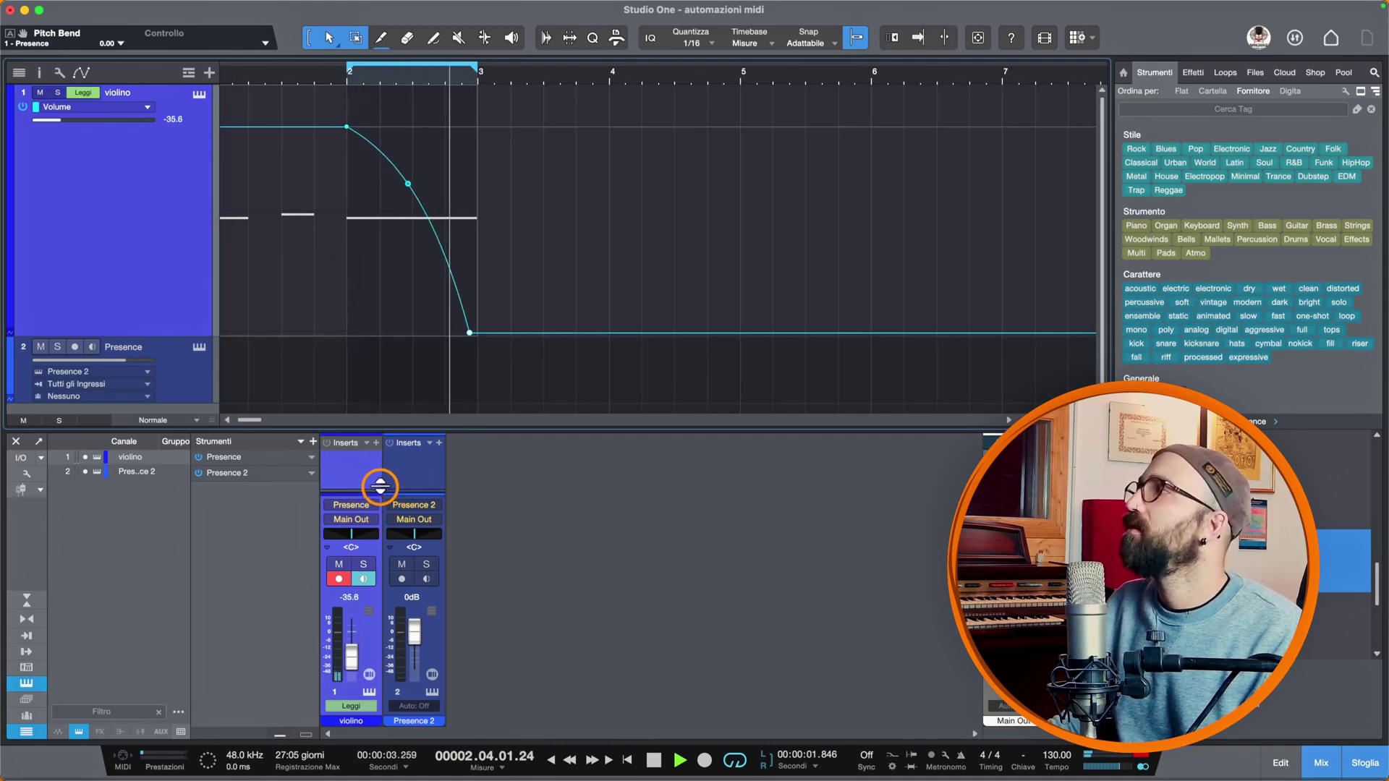
pyautogui.press('space')
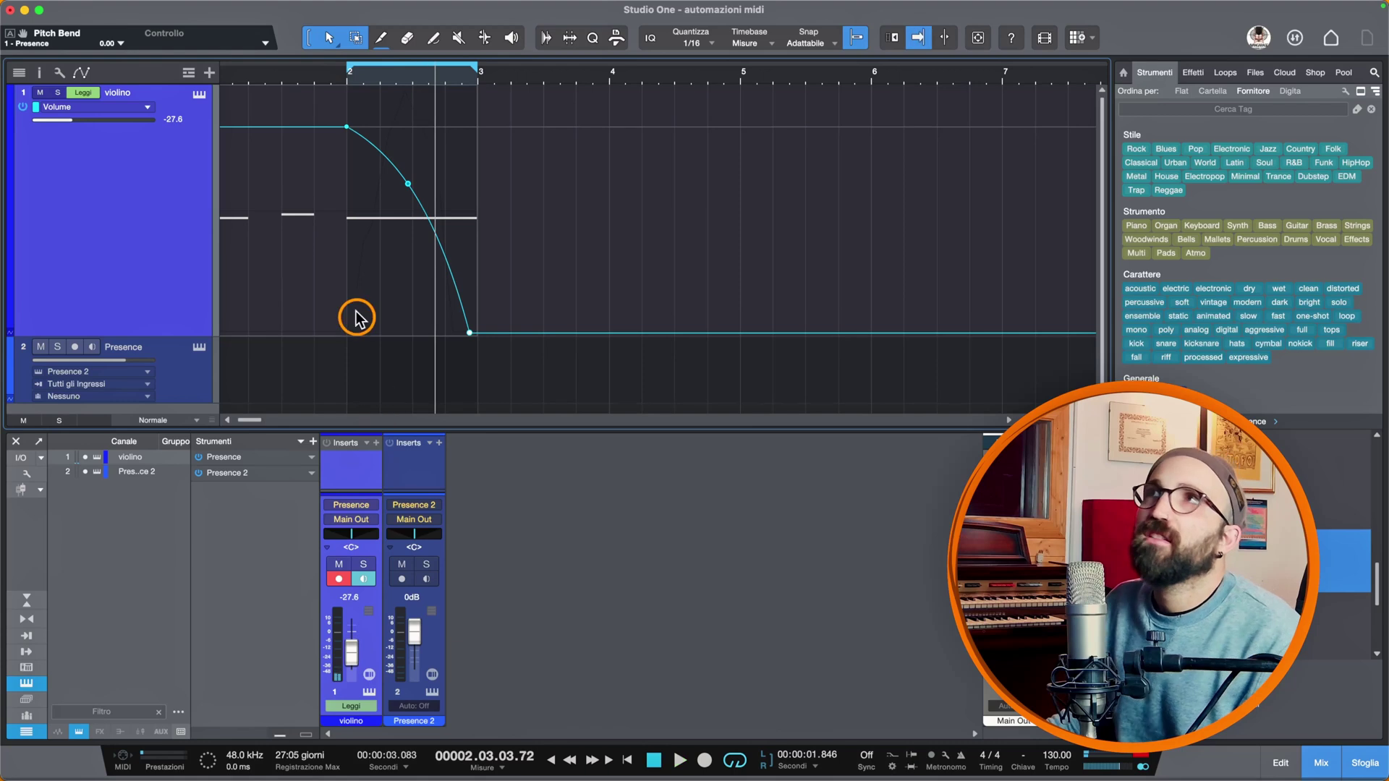
# Add the Pan L/R parameter from the Audio - violino Panner folder to the track's automation, and close the Automazione dialog
pyautogui.click(118, 115)
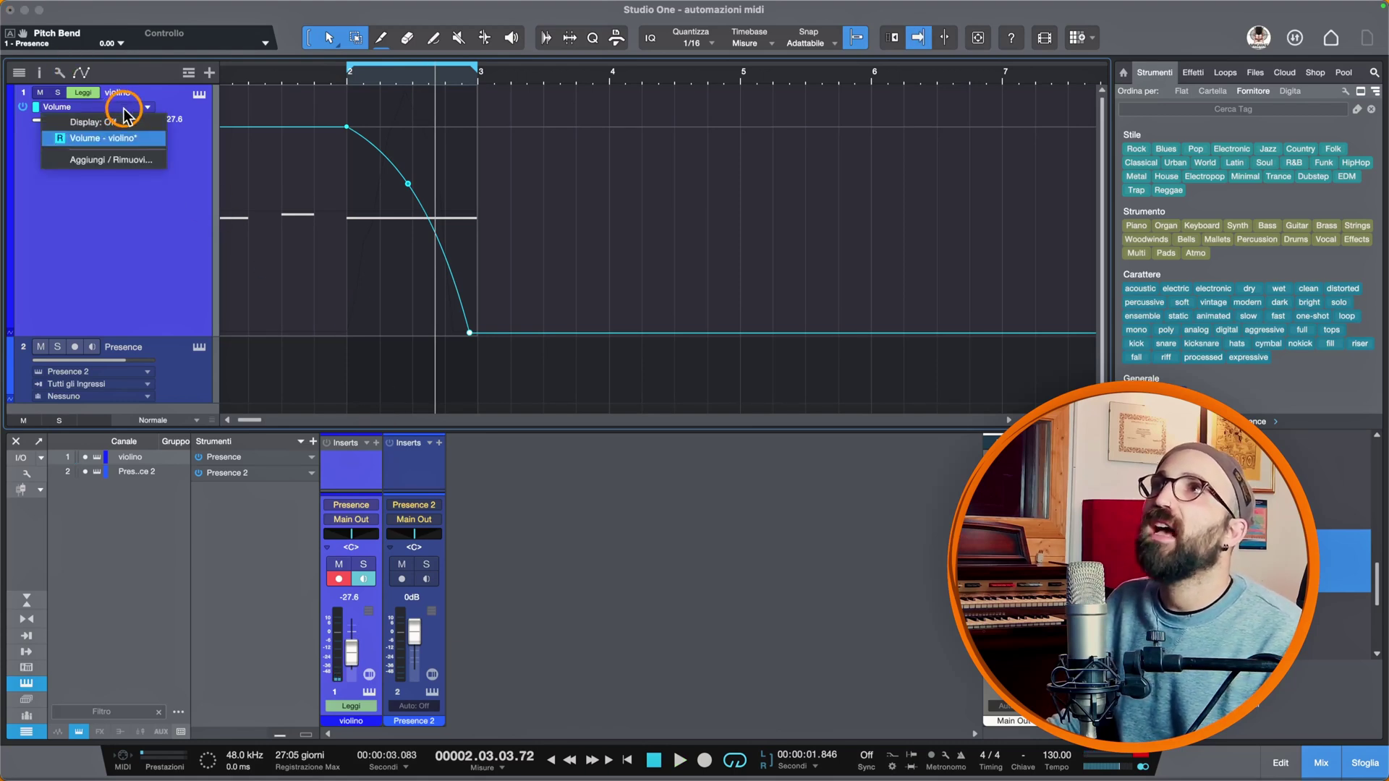
pyautogui.click(109, 159)
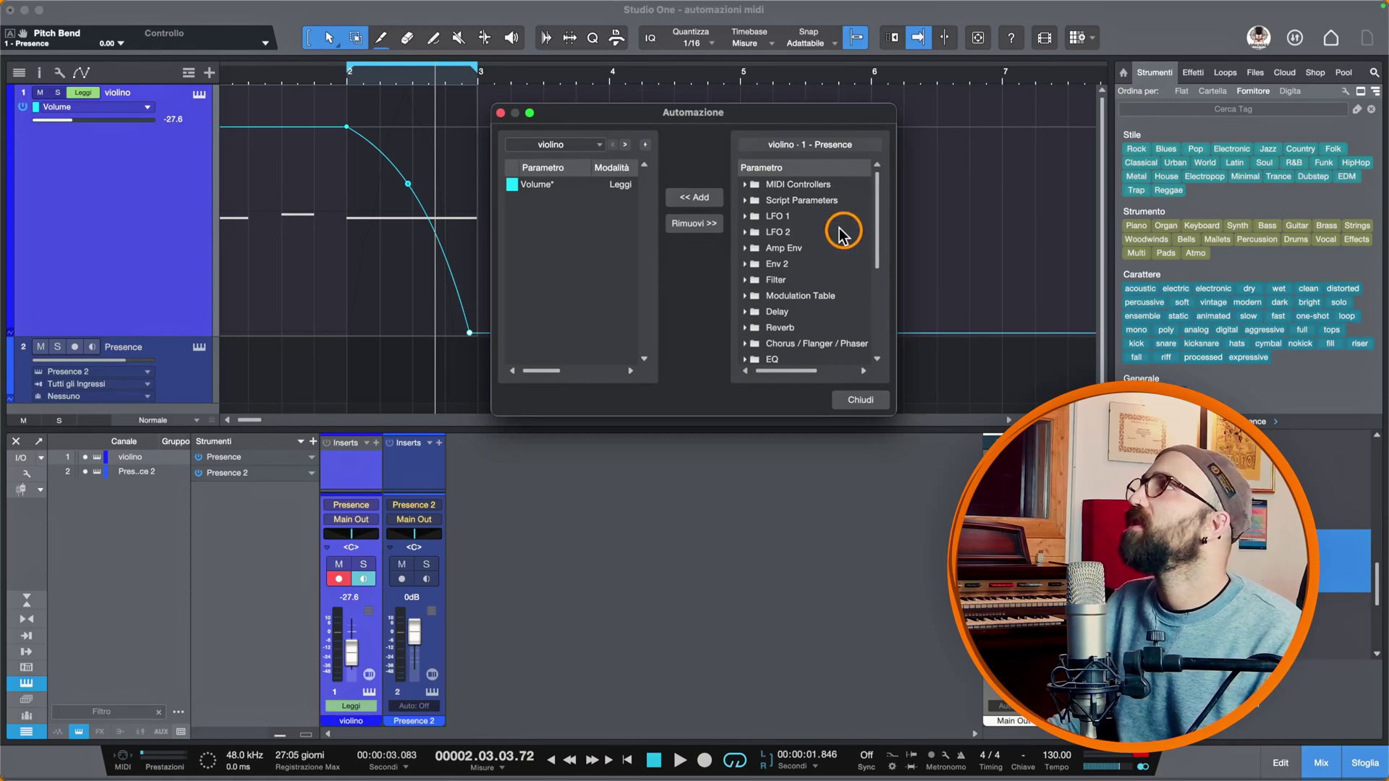
pyautogui.scroll(-5, 841, 231)
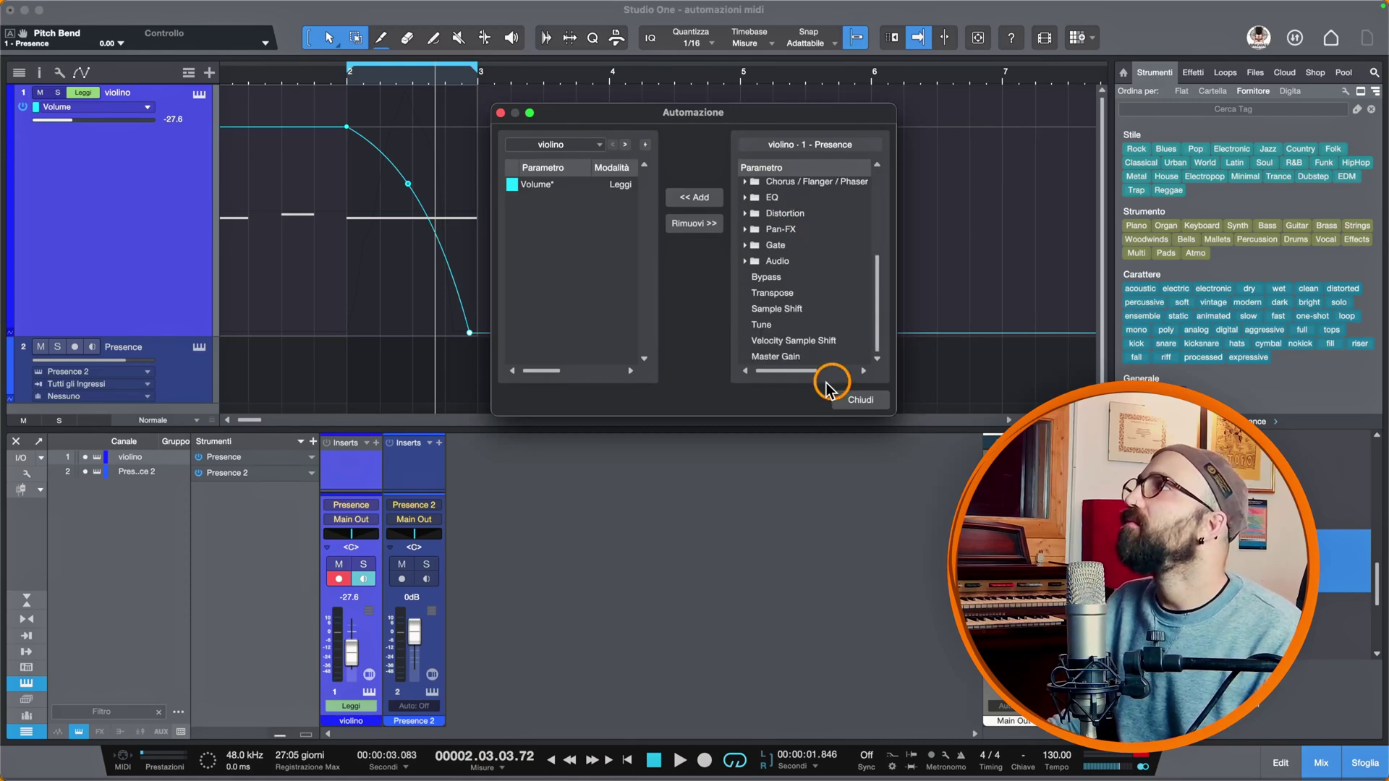
pyautogui.click(746, 262)
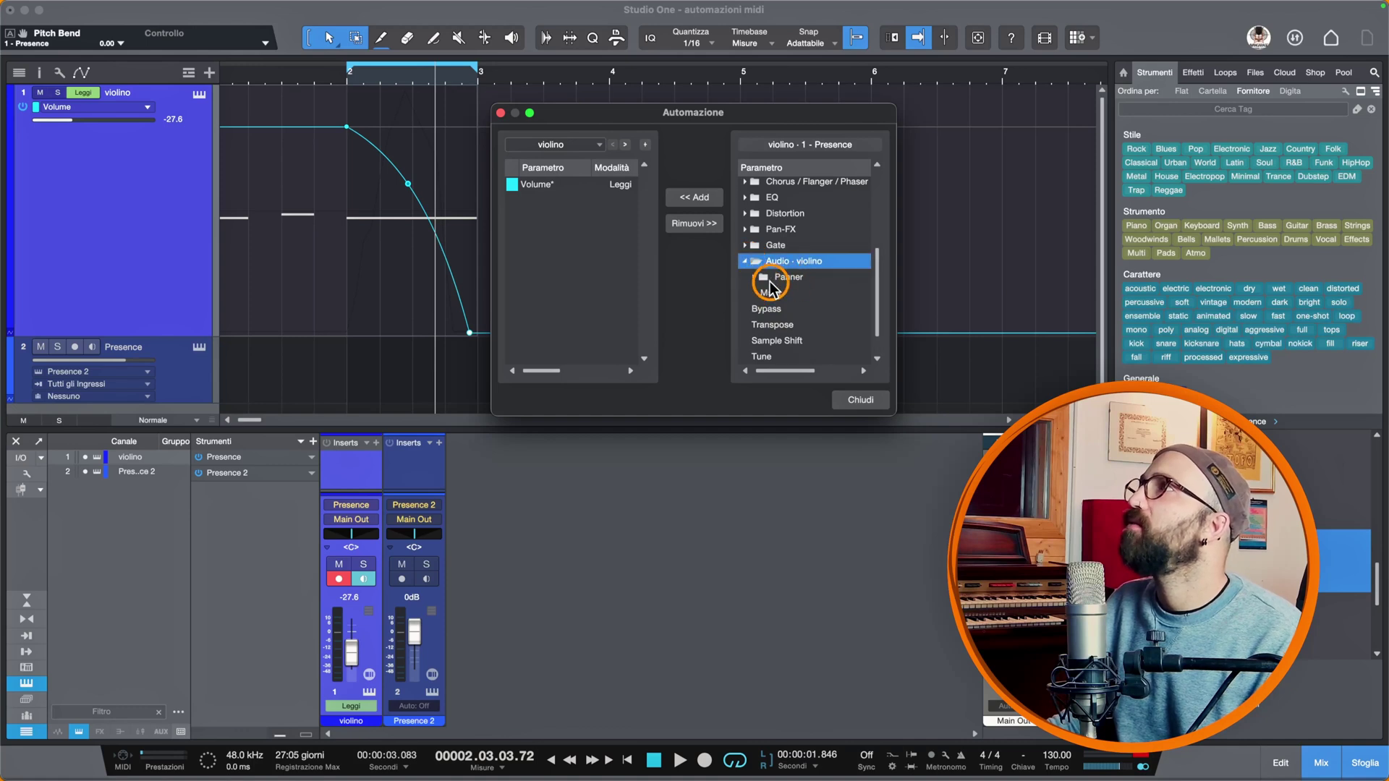
pyautogui.click(754, 279)
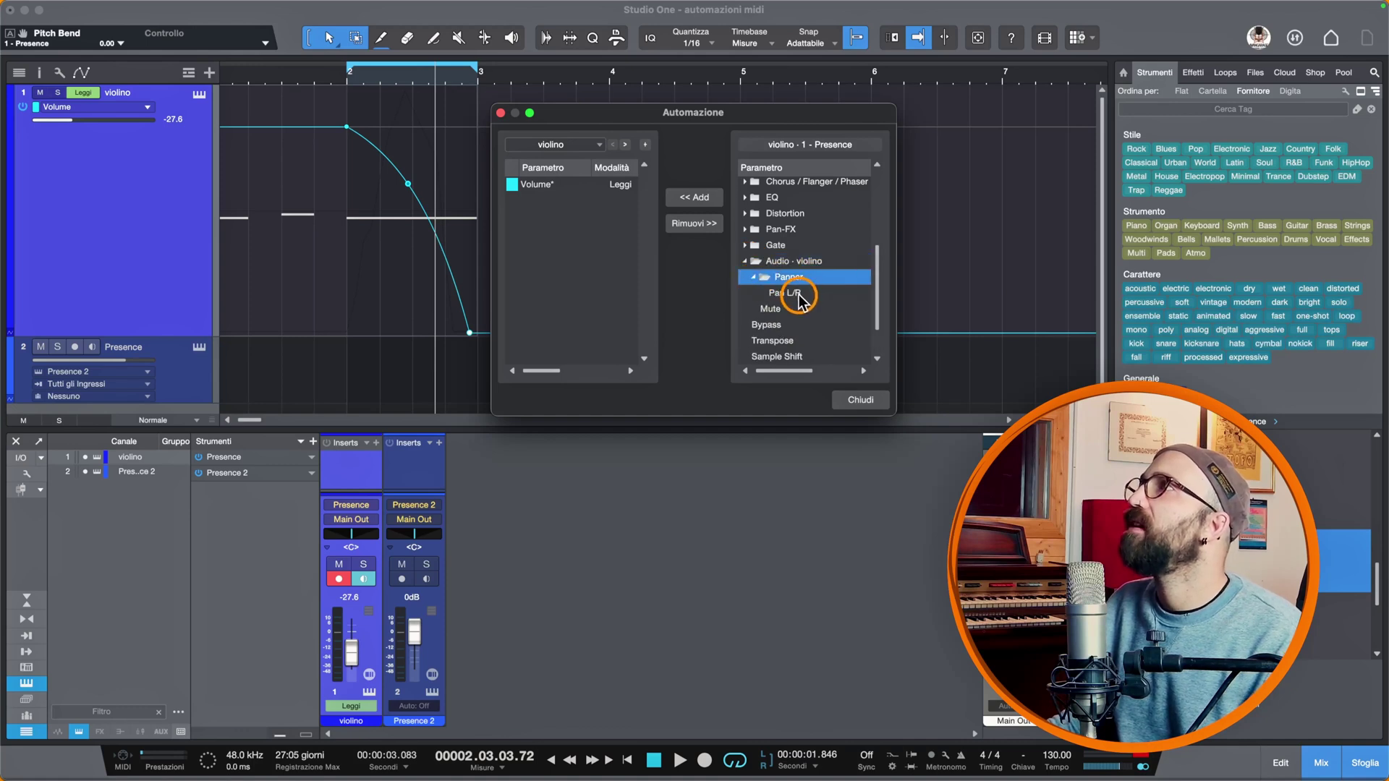
pyautogui.click(799, 297)
pyautogui.doubleClick(799, 297)
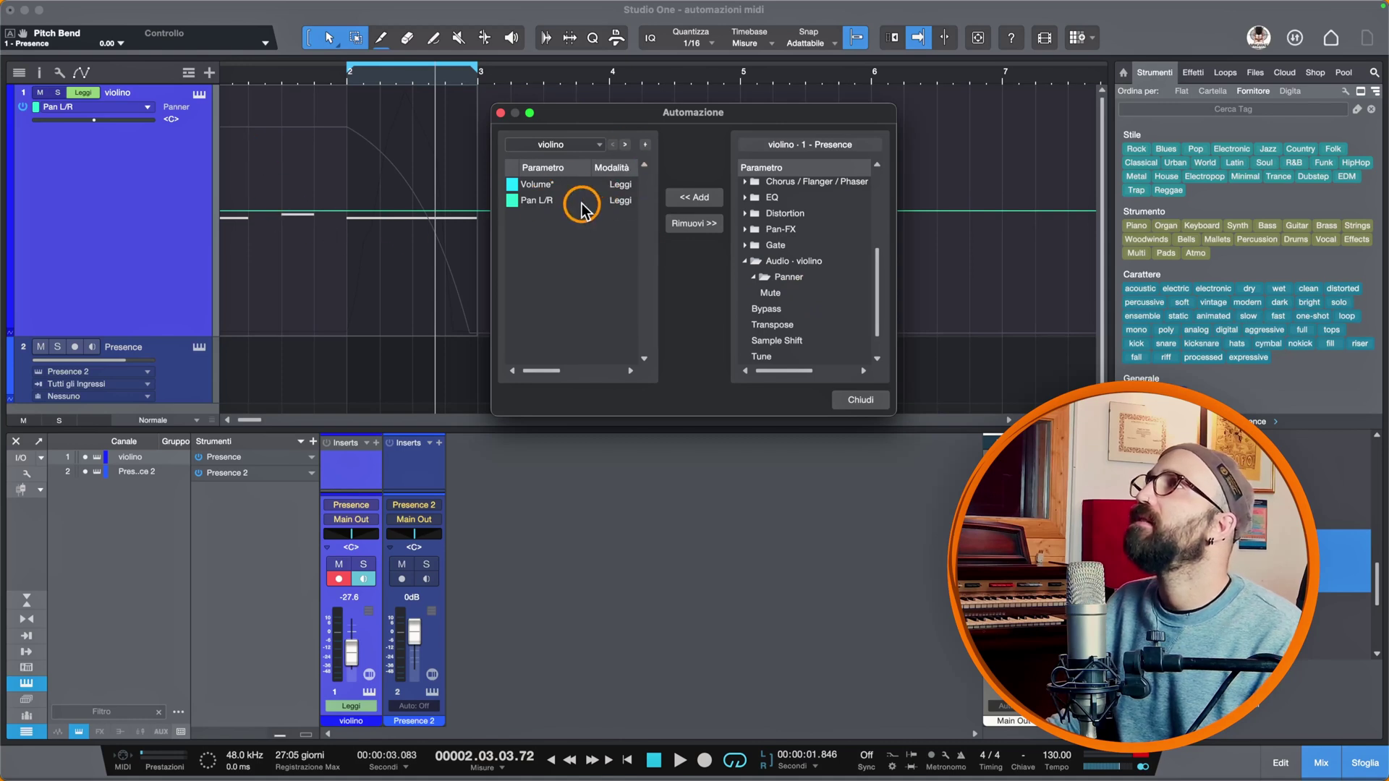
pyautogui.click(500, 114)
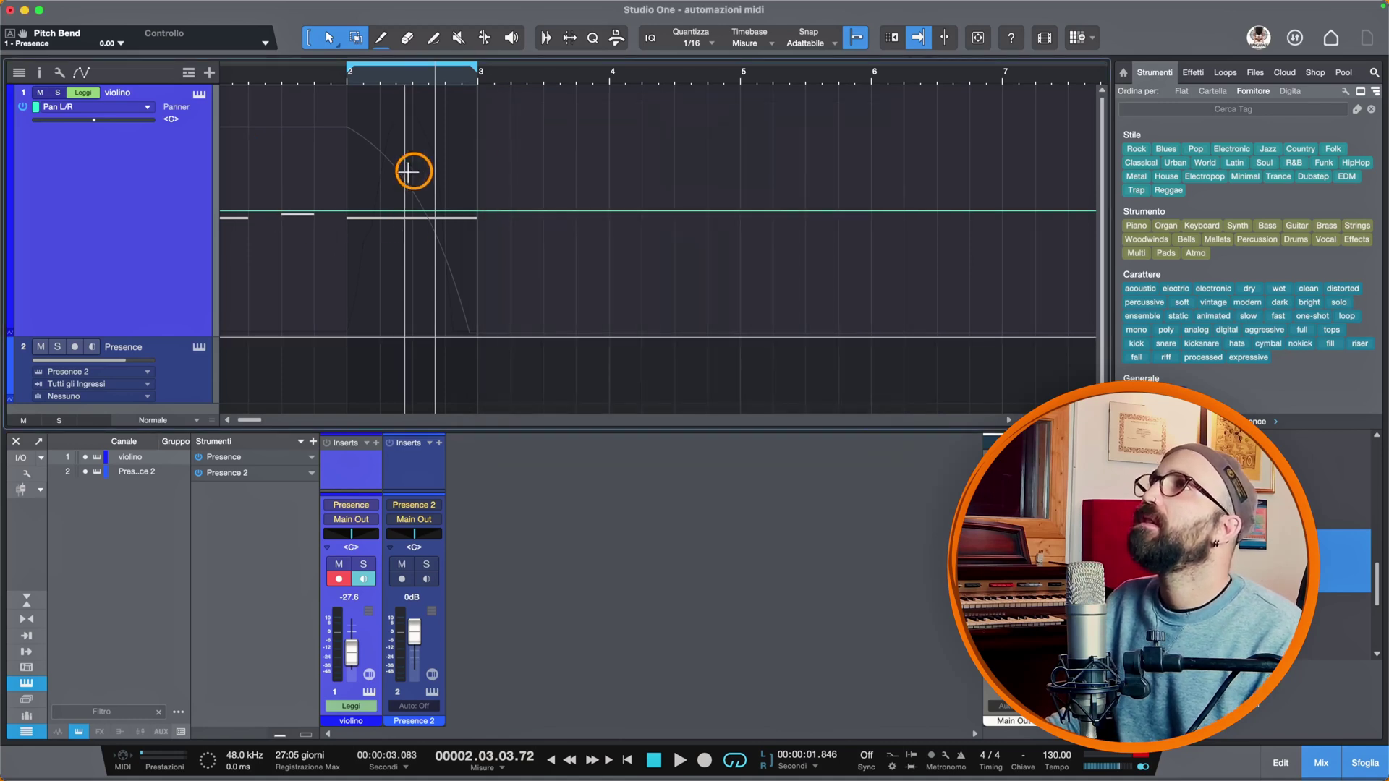
# Draw a zigzag Pan L/R curve from centre at bar 1, swinging left, then right, and ending at L39 midway through bar 2
pyautogui.click(223, 216)
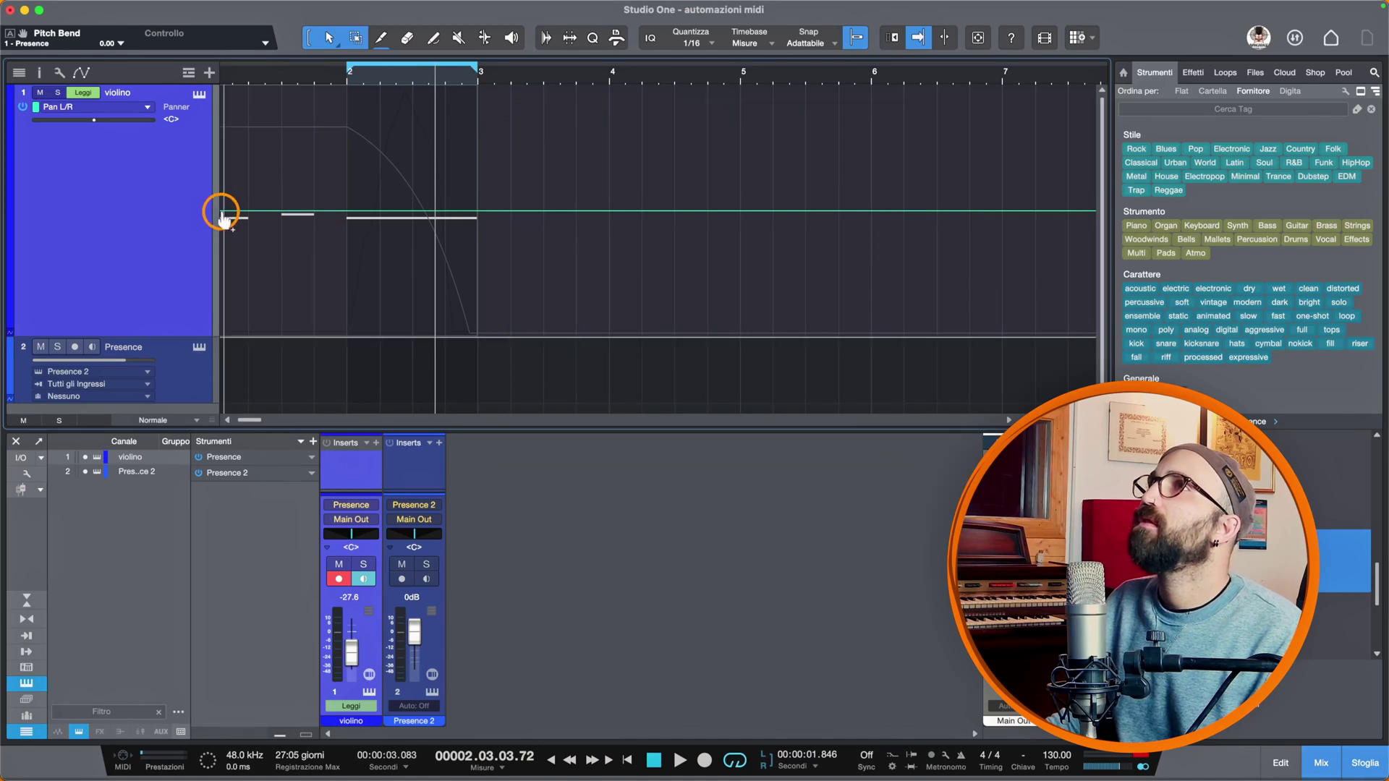
pyautogui.moveTo(266, 211); pyautogui.dragTo(412, 163)
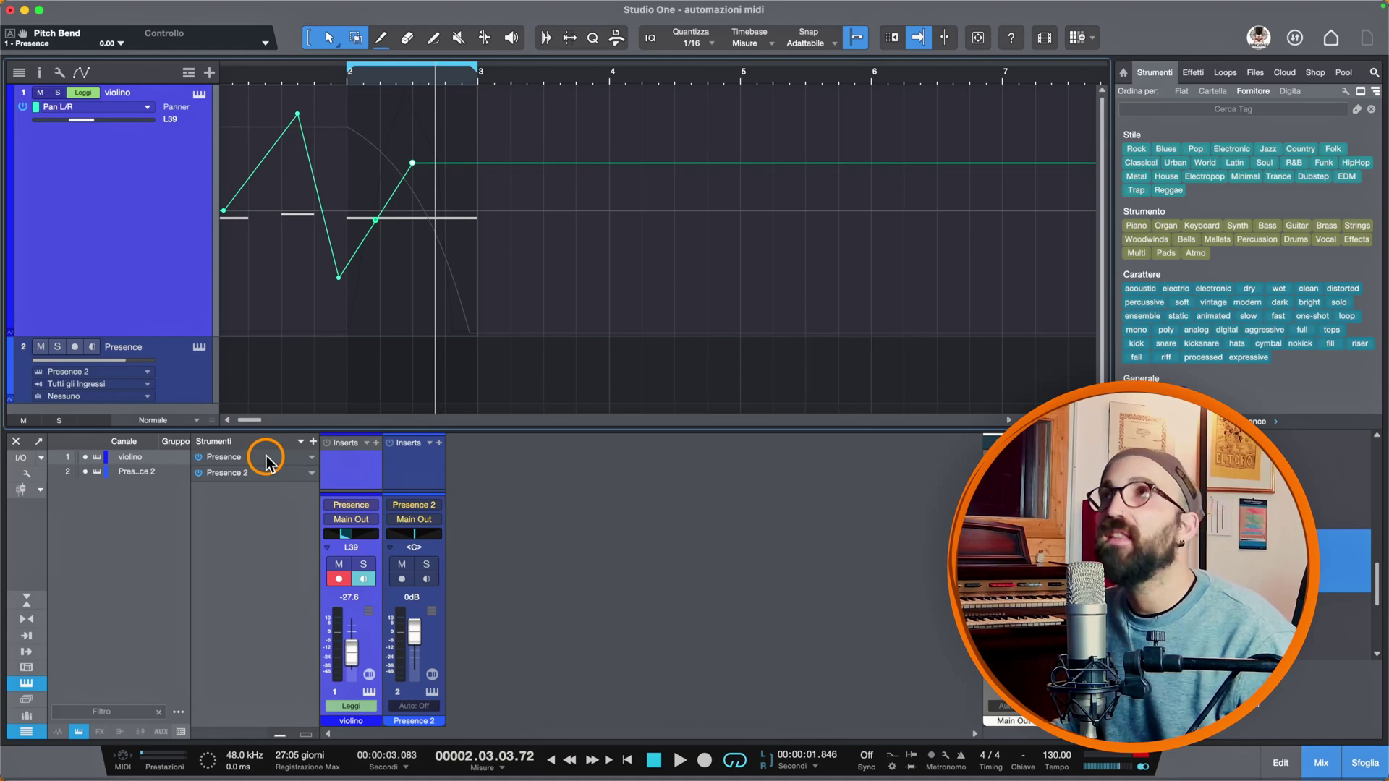
# Extend the loop to cover bars 1 and 2, play from the start, and move the rightmost pan point further right at bar 2
pyautogui.hscroll(-1, 241, 80)
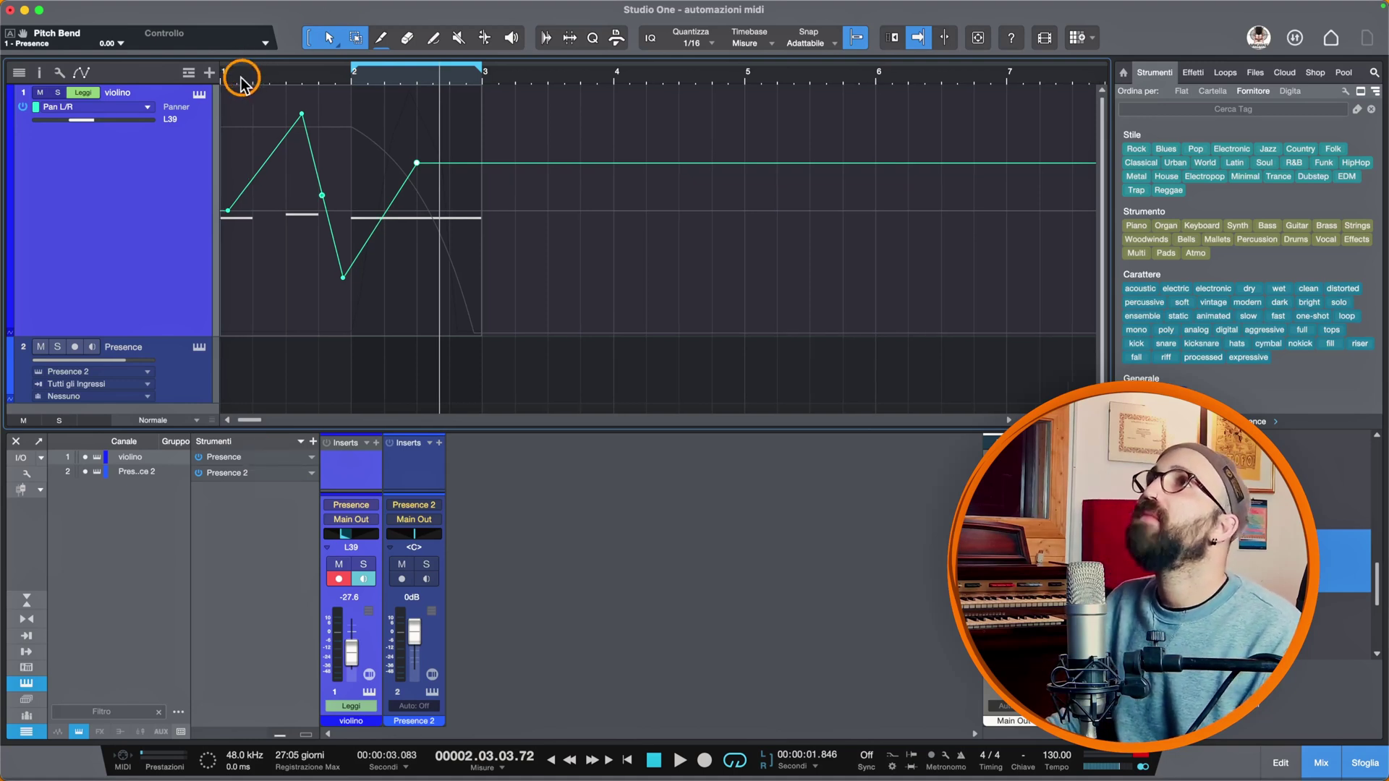
pyautogui.moveTo(221, 84); pyautogui.dragTo(223, 80)
pyautogui.click(223, 81)
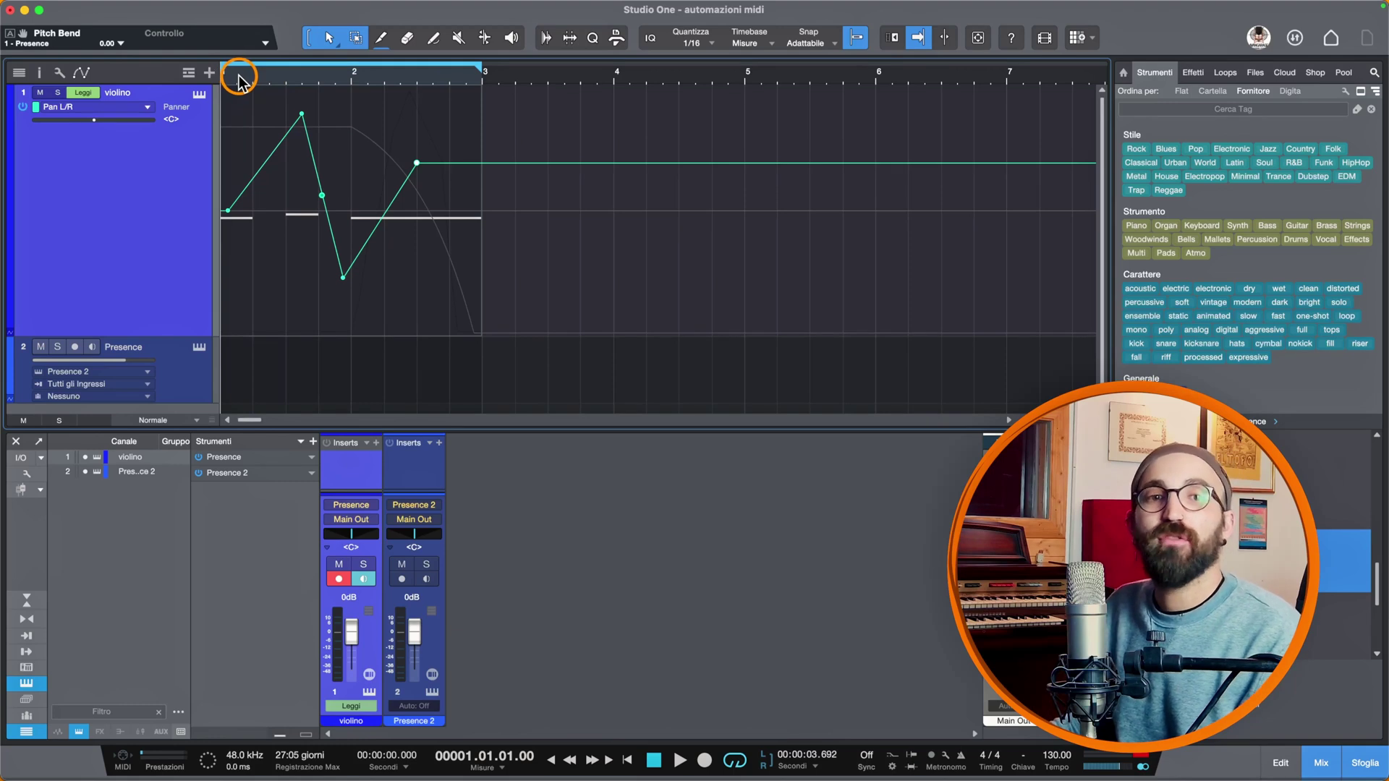
pyautogui.press('space')
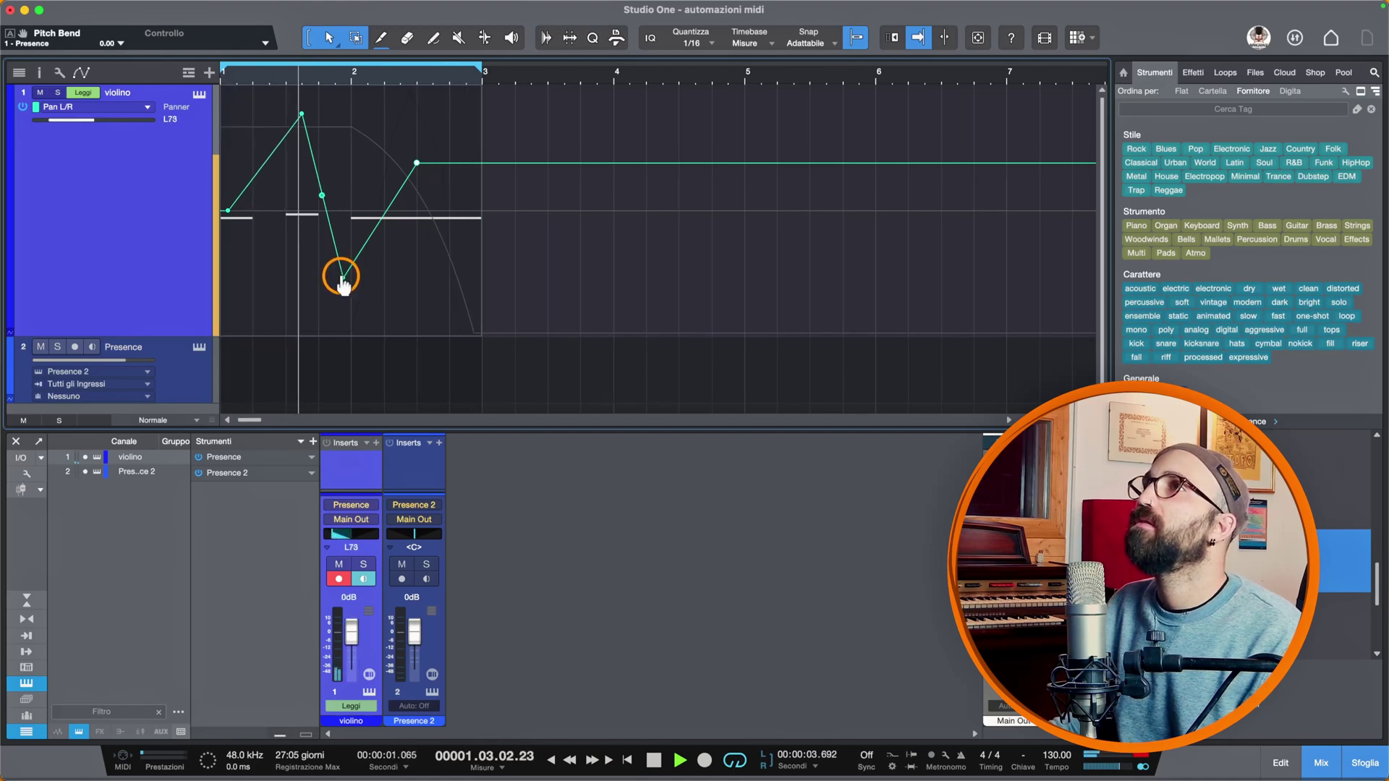
pyautogui.moveTo(341, 275); pyautogui.dragTo(353, 322)
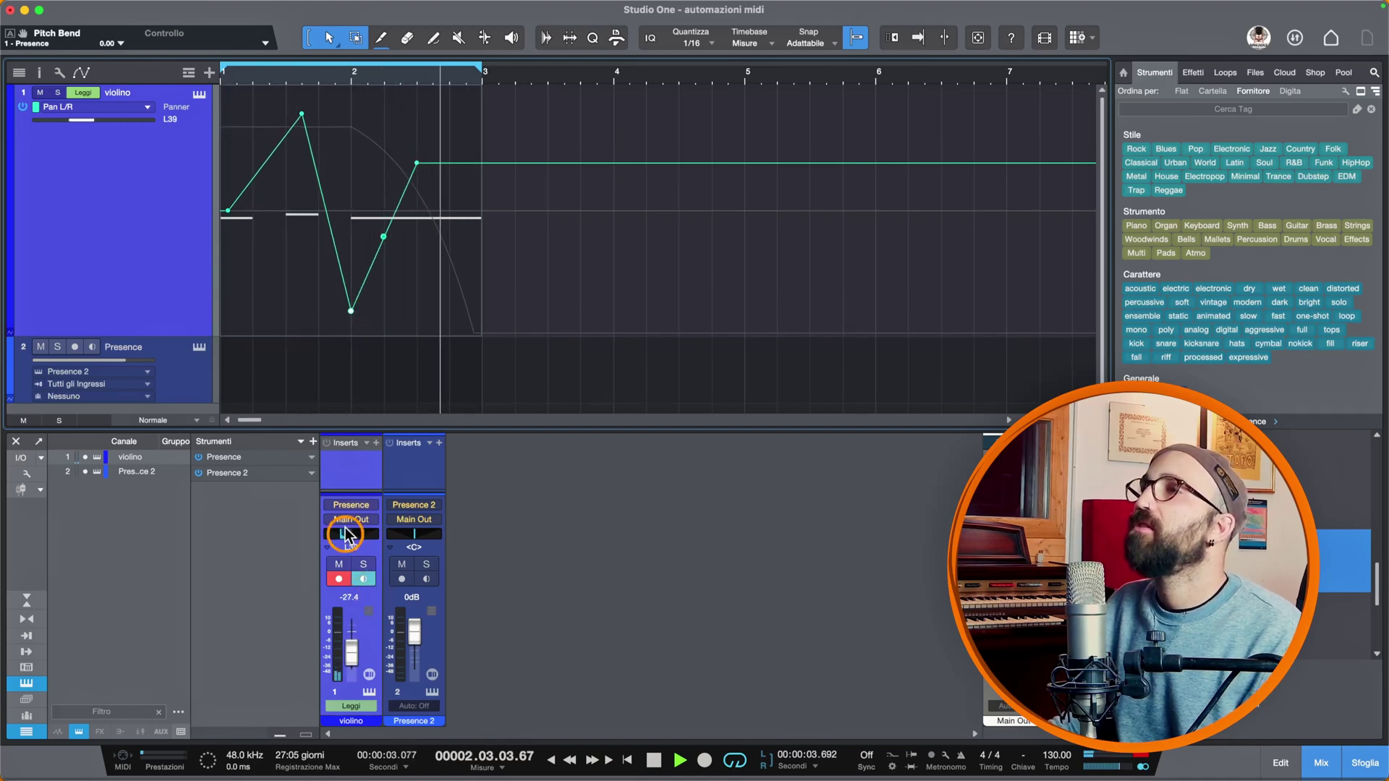
# Load the Brass Lead preset from the Synth Session Leads folder into the violino track's Presence, and close the instrument window
pyautogui.click(201, 95)
pyautogui.click(343, 124)
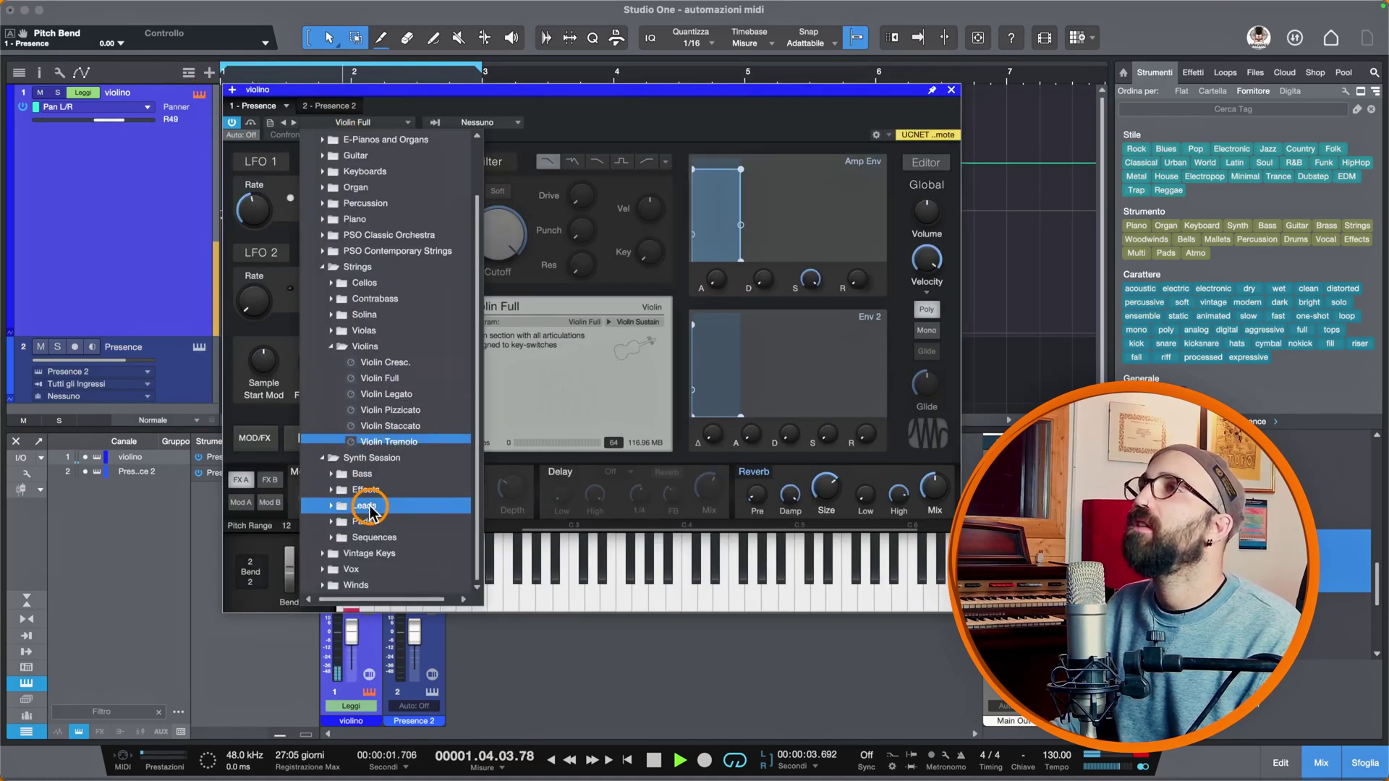
pyautogui.click(364, 506)
pyautogui.scroll(-5, 396, 512)
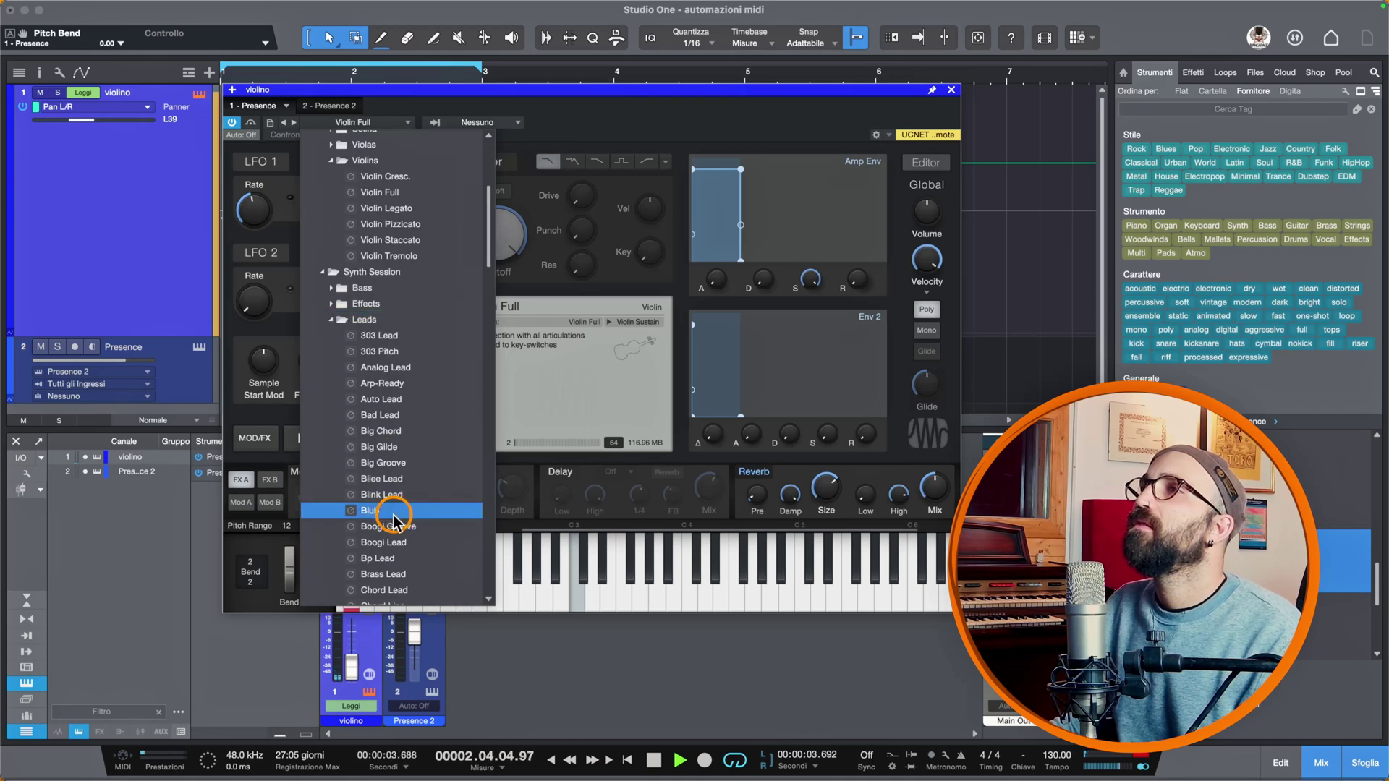
pyautogui.click(396, 579)
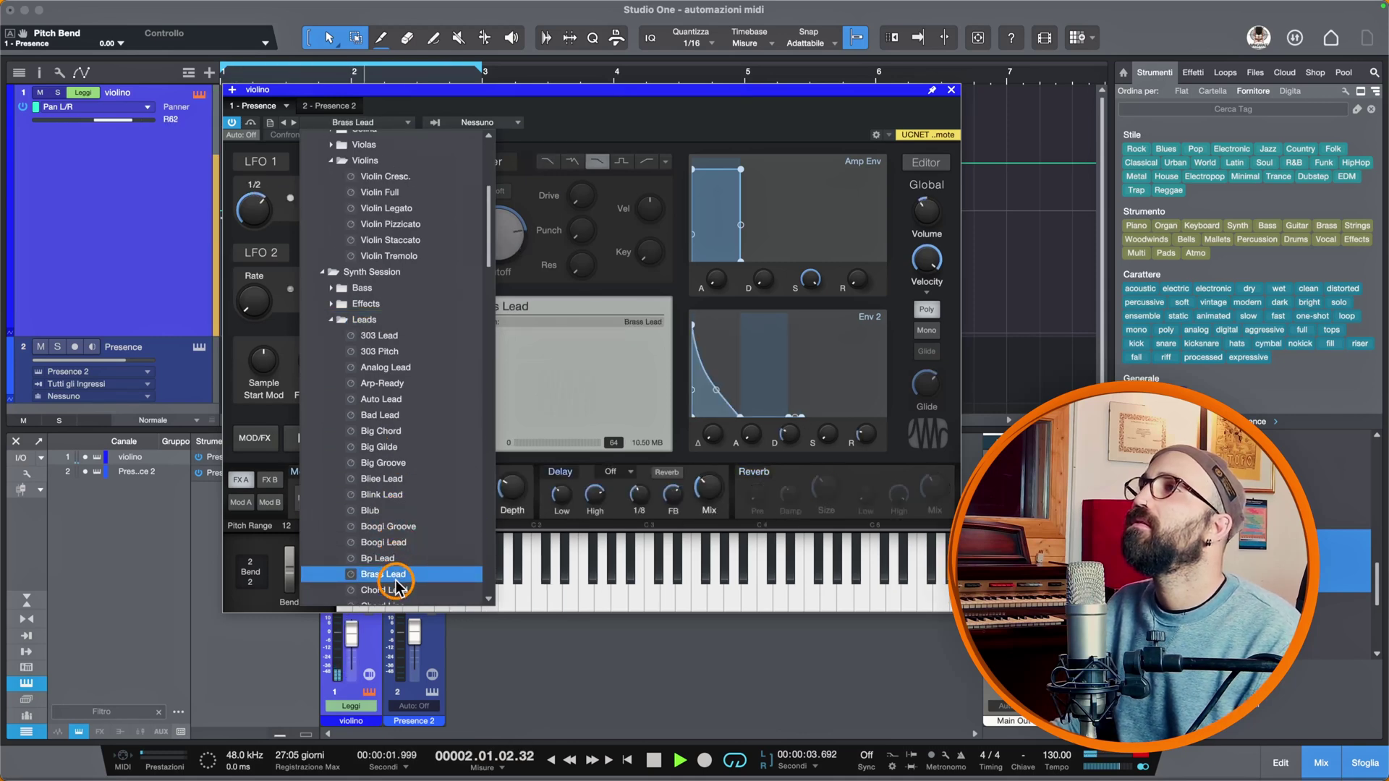
pyautogui.click(644, 391)
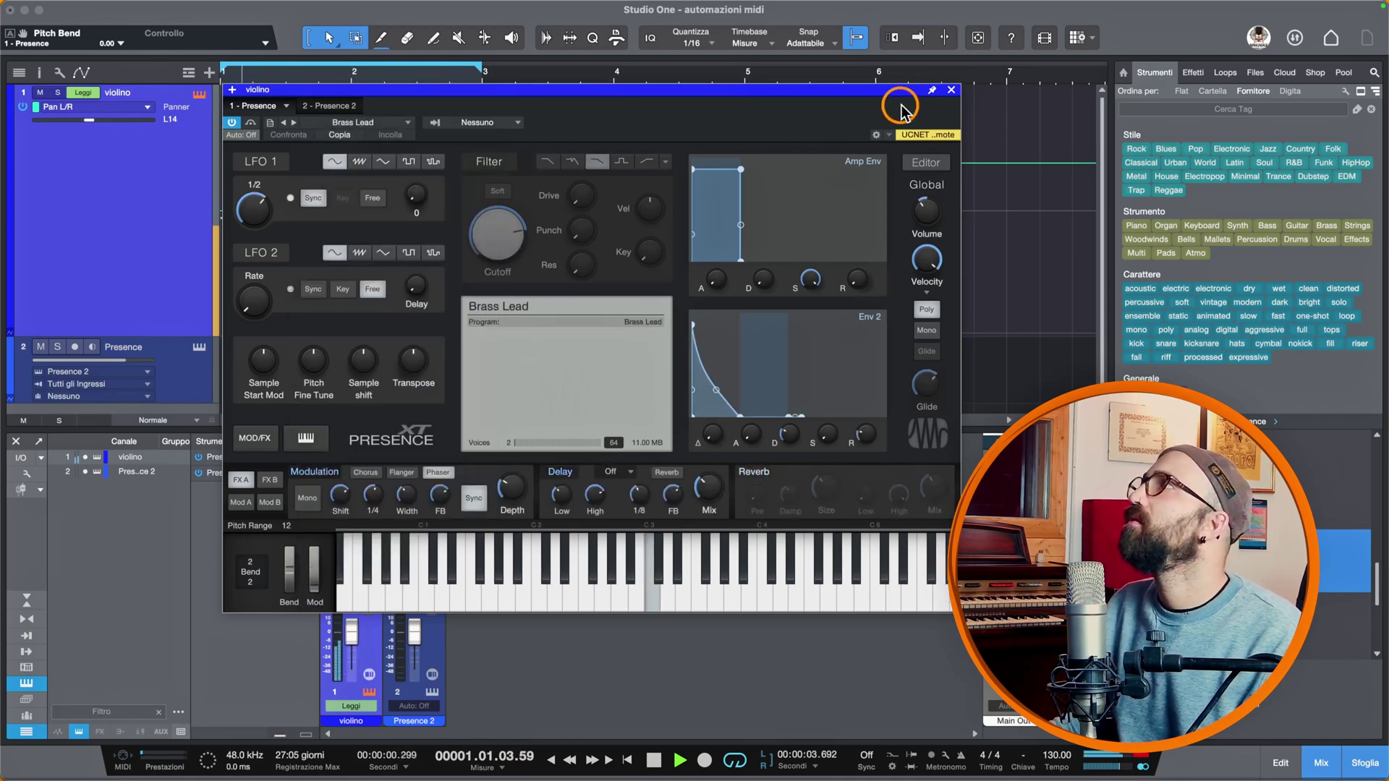
pyautogui.click(954, 91)
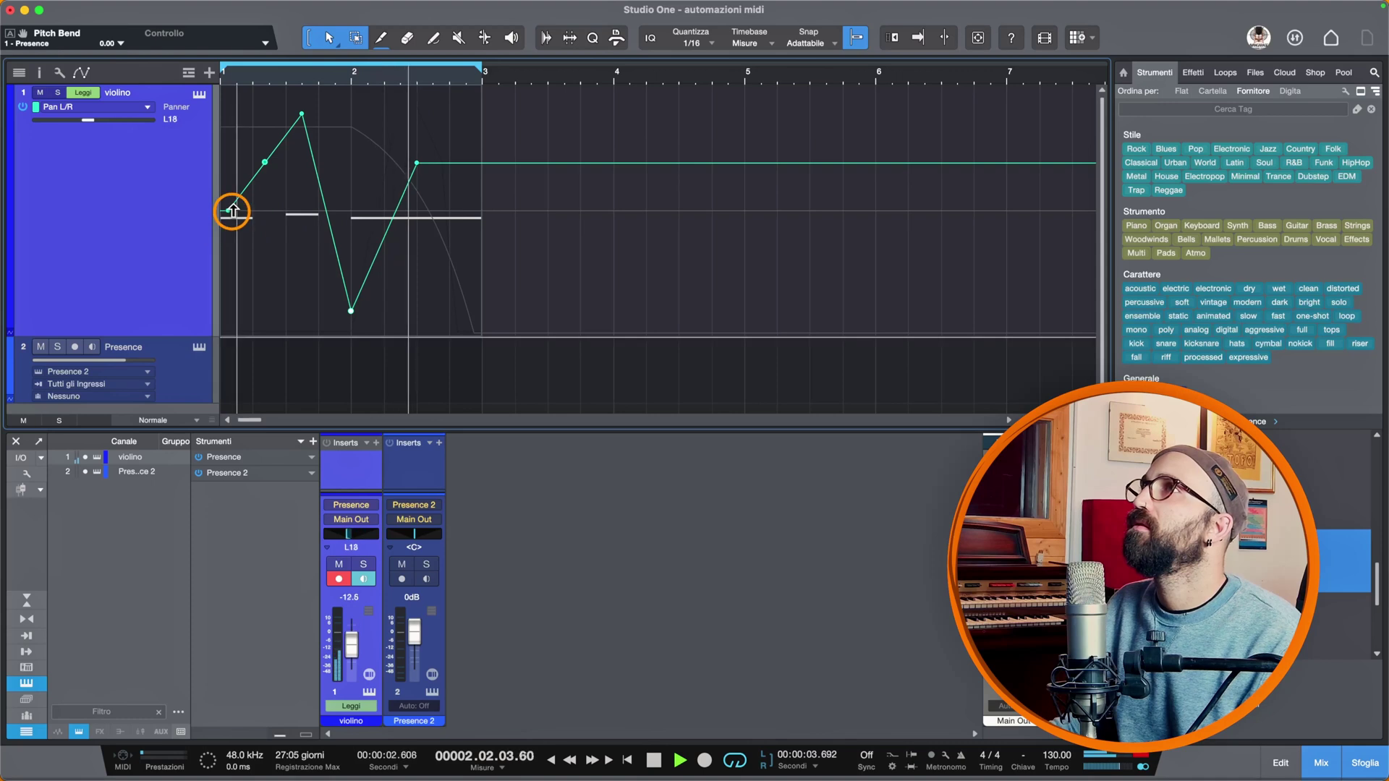
# Move the first Pan L/R point from centre to nearly full right, slightly further into bar 1
pyautogui.moveTo(228, 210); pyautogui.dragTo(244, 321)
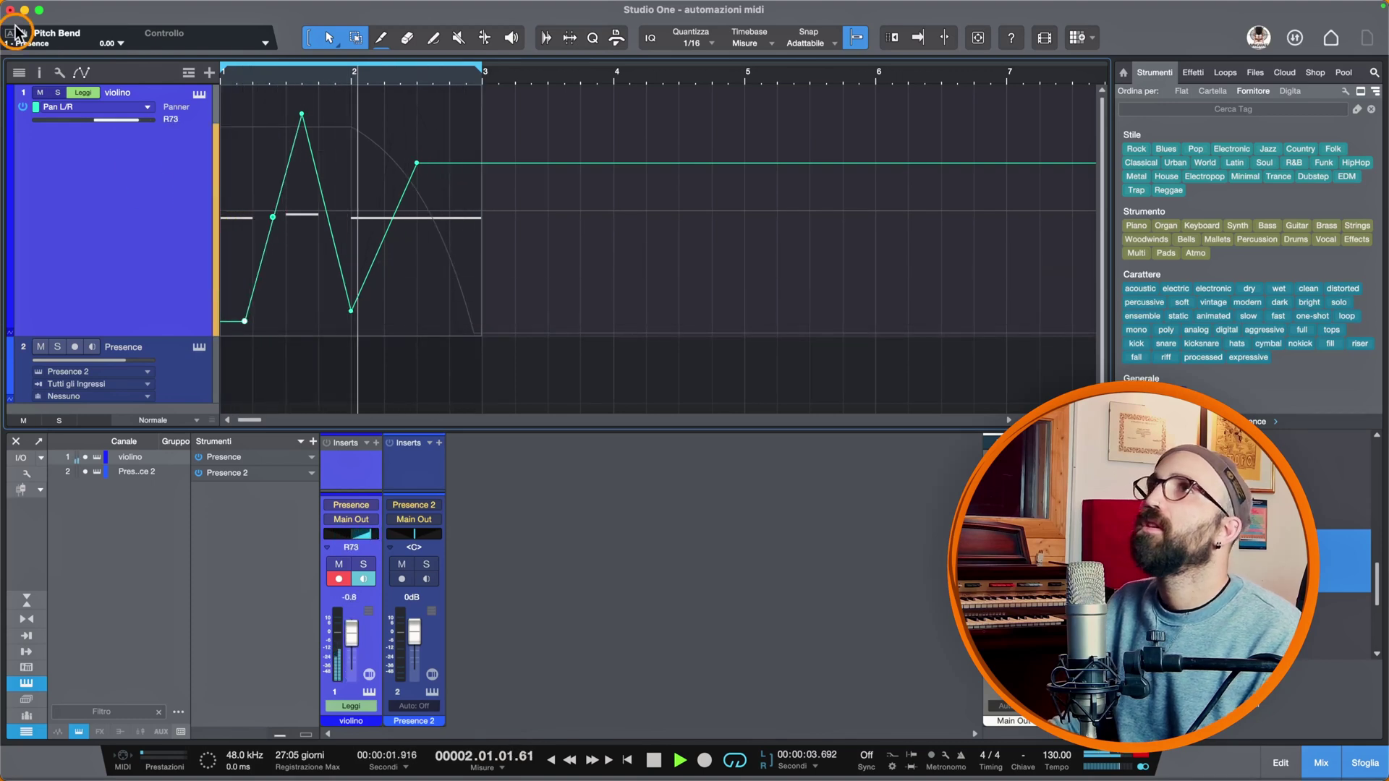
# Switch the violino track's displayed automation from Pan L/R to Volume, inspect the fade-out curve in bar 2, and stop playback
pyautogui.click(81, 74)
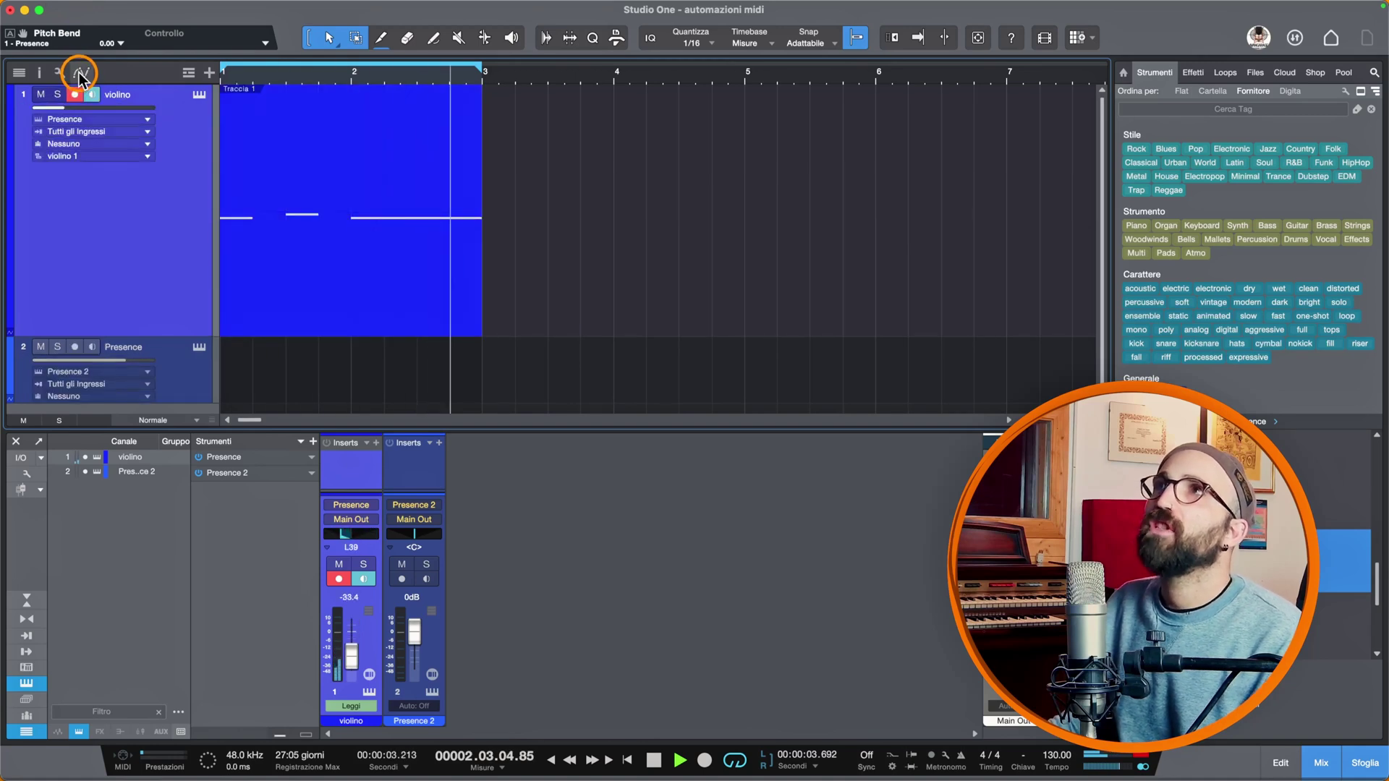
pyautogui.click(81, 75)
pyautogui.click(103, 109)
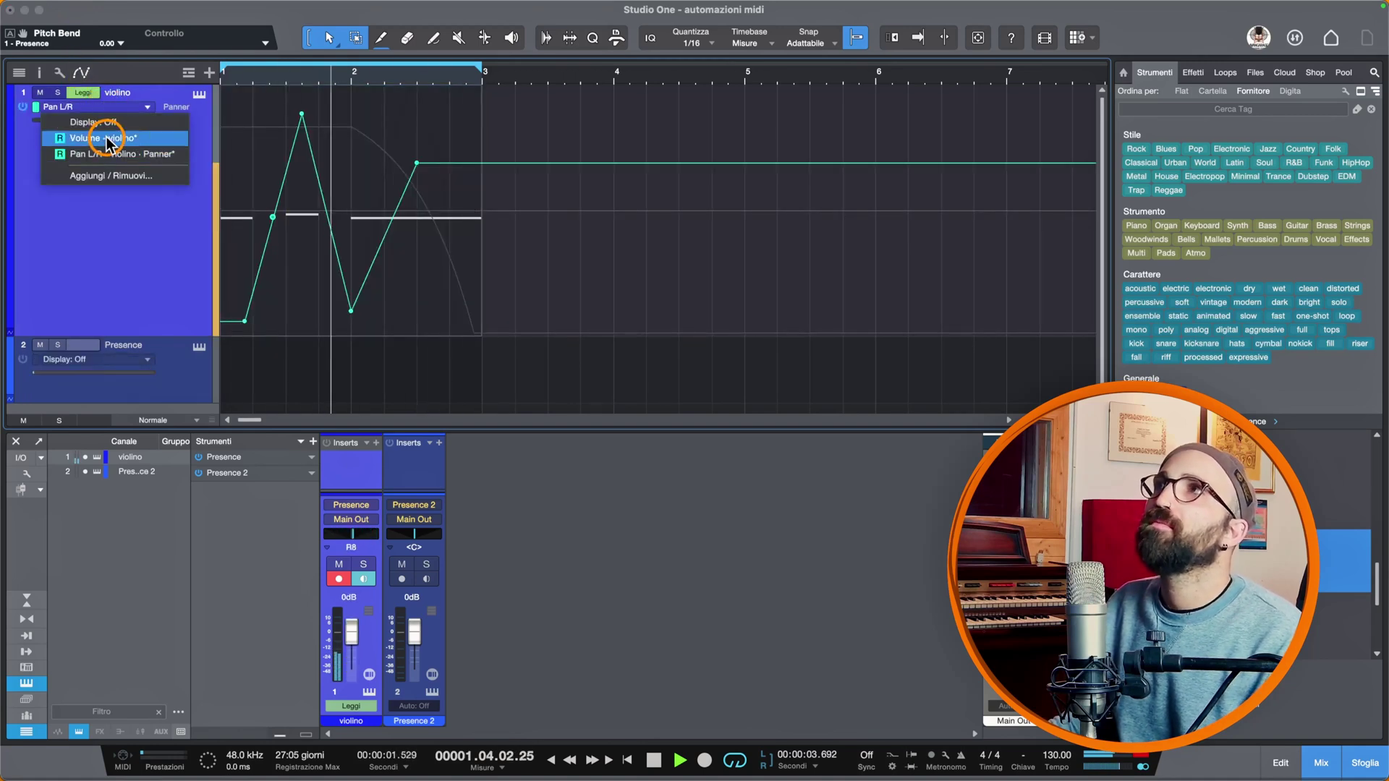
pyautogui.click(106, 137)
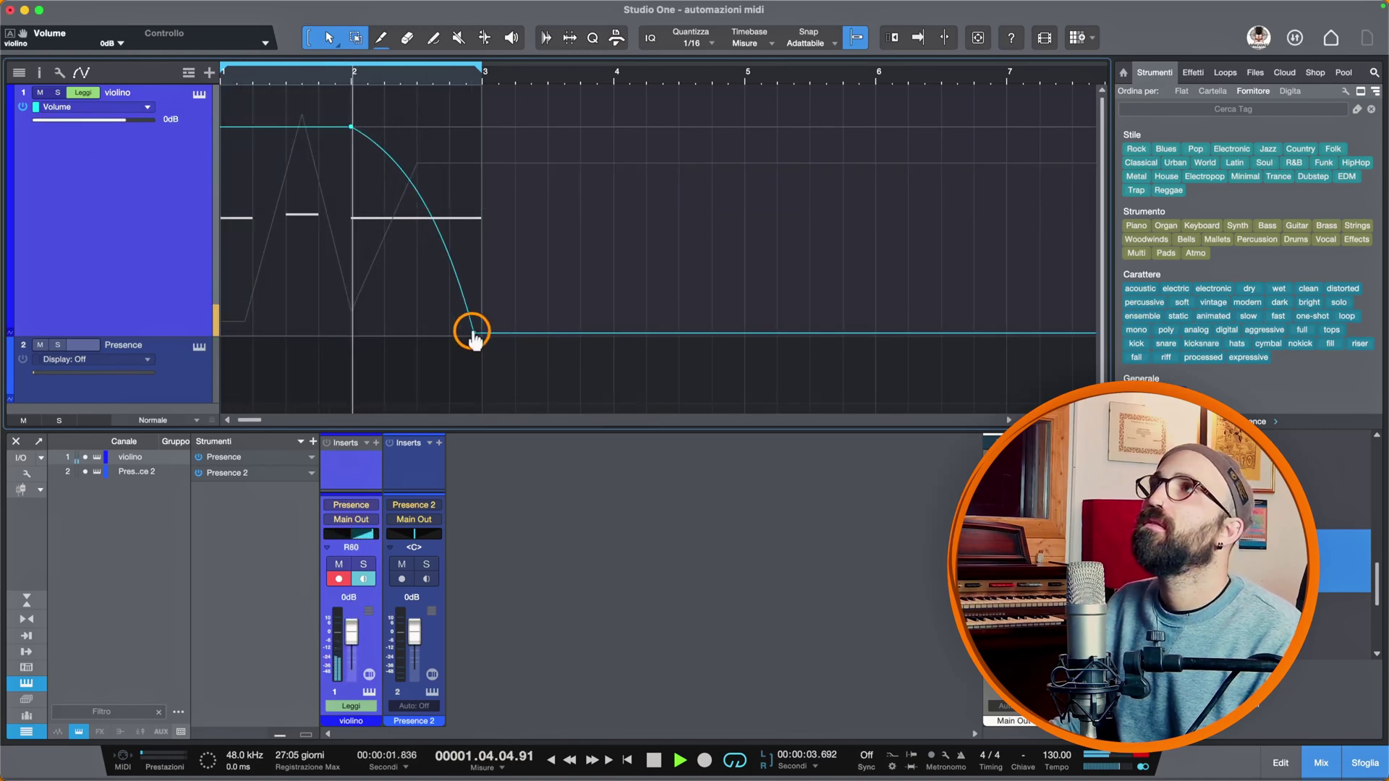
pyautogui.moveTo(474, 339)
pyautogui.click(413, 184)
pyautogui.press('space')
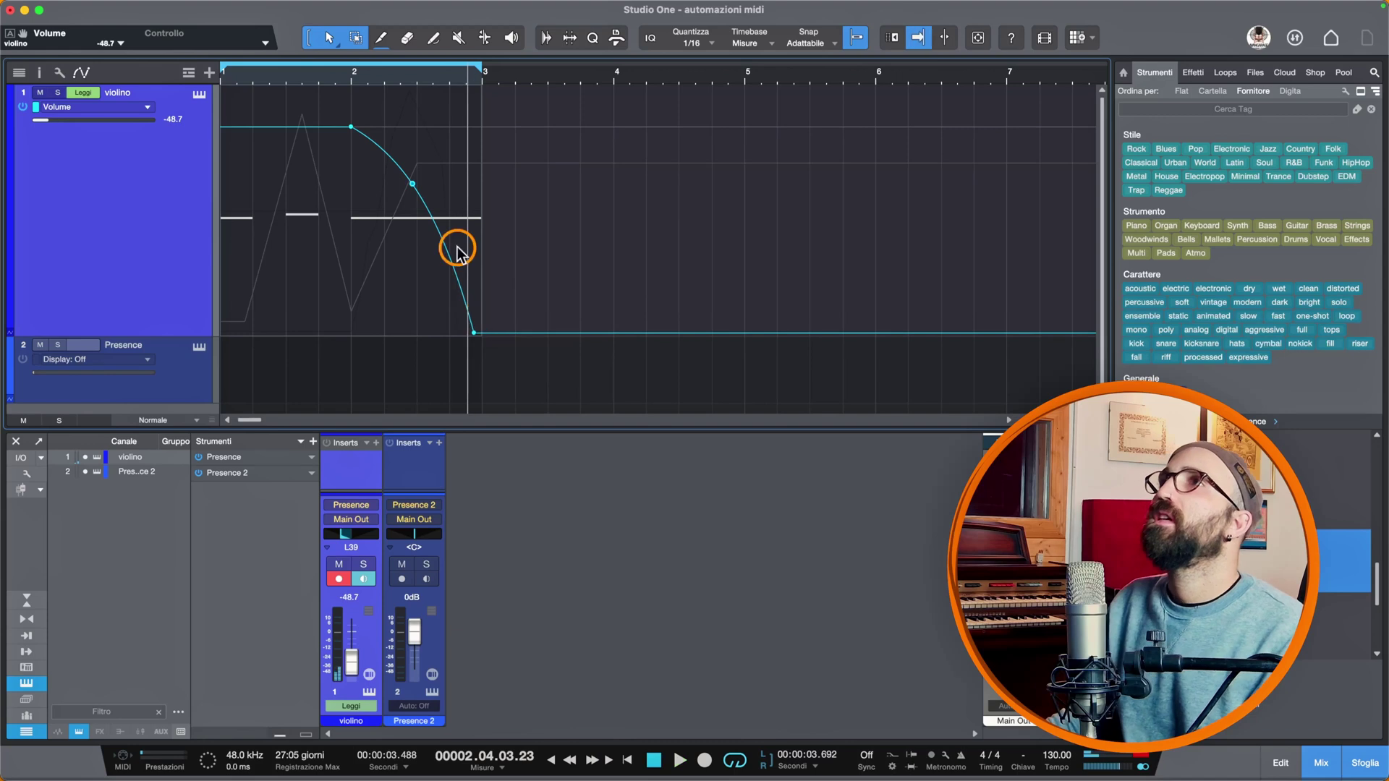
# Select the second Presence track and increase its height in the arrangement
pyautogui.scroll(-1, 351, 160)
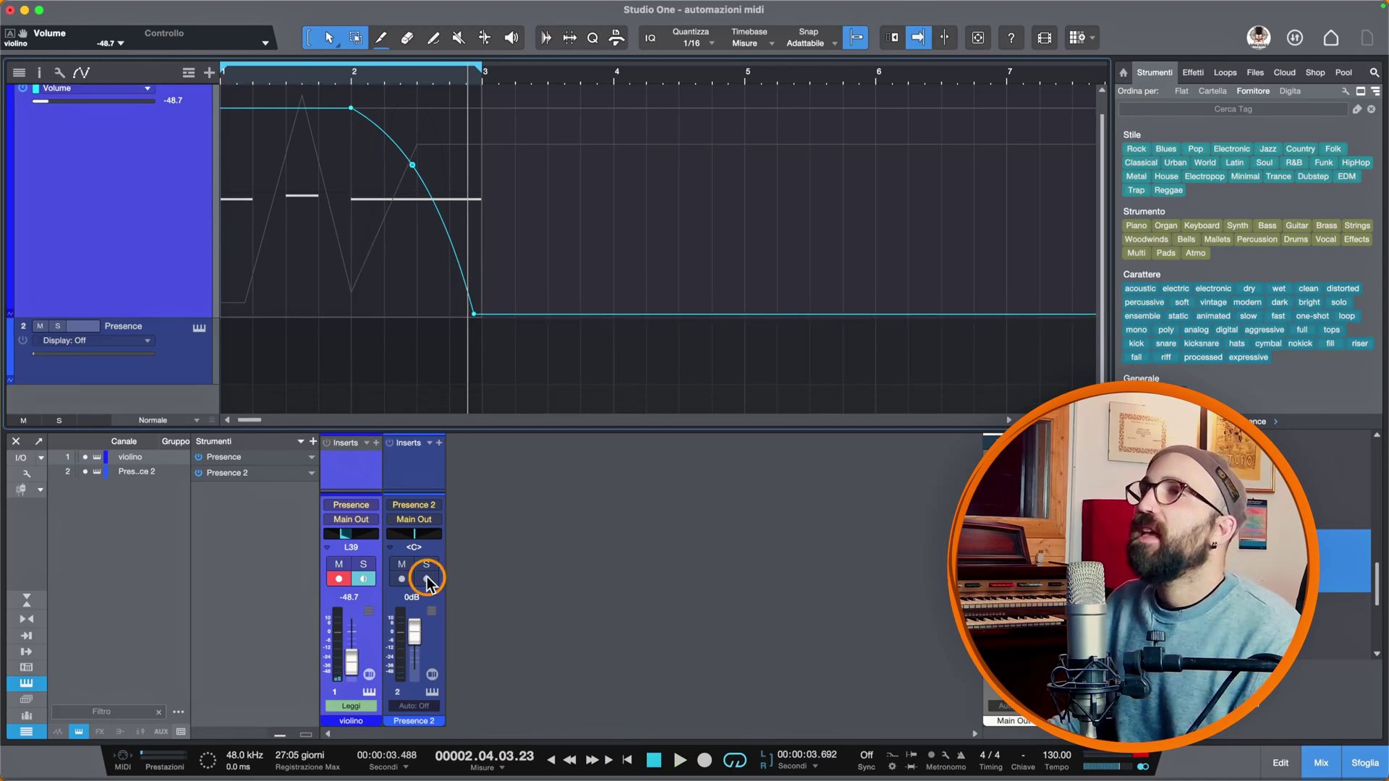
pyautogui.click(202, 373)
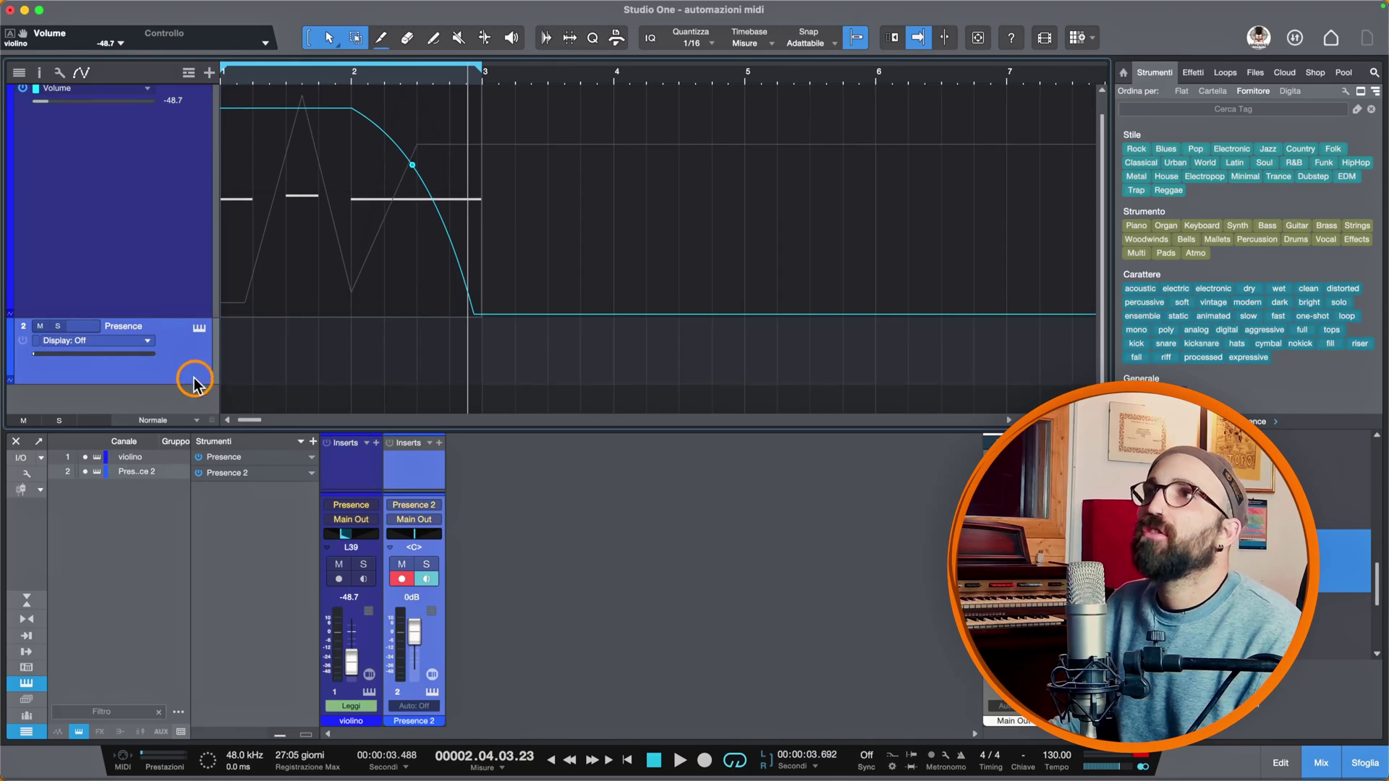
pyautogui.moveTo(192, 385); pyautogui.dragTo(190, 409)
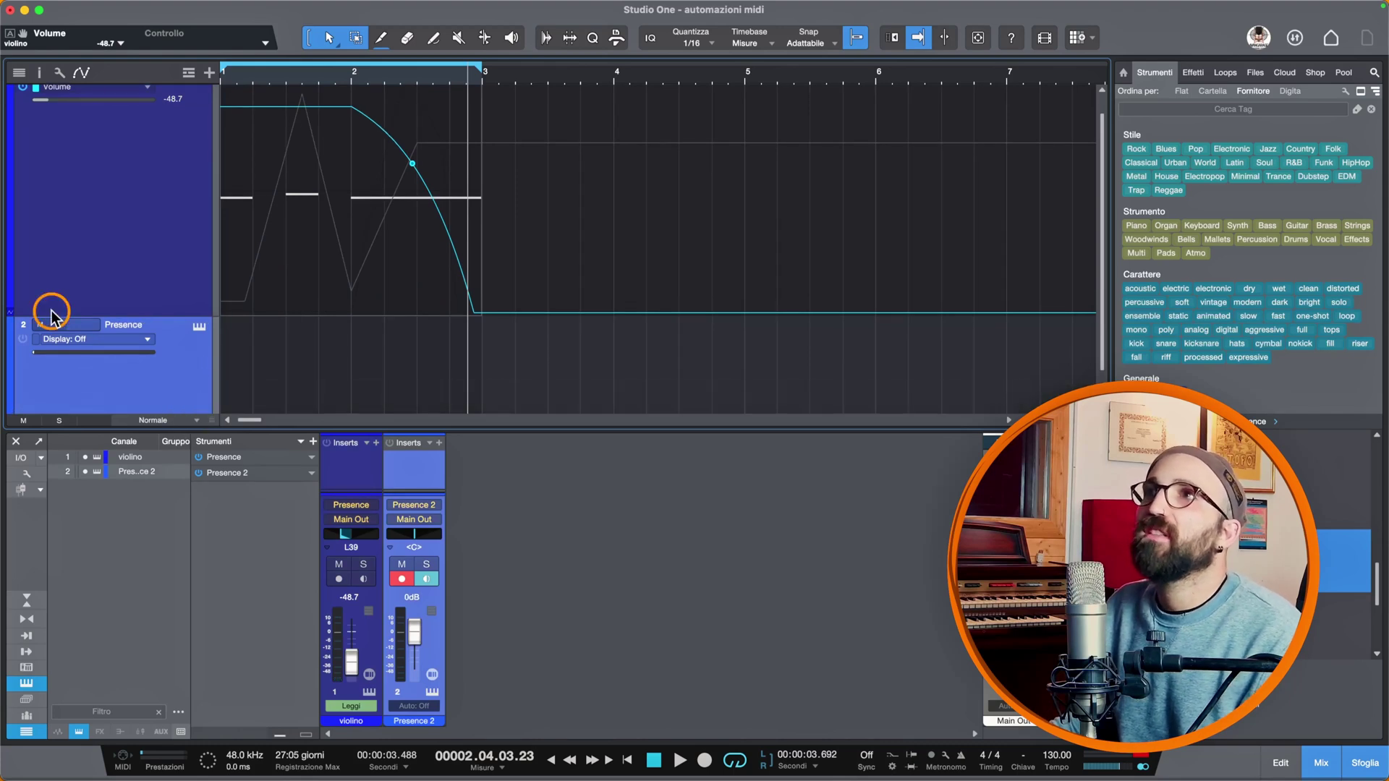
# Create a Volume automation envelope on the second Presence track from its channel fader in the mixer
pyautogui.click(69, 340)
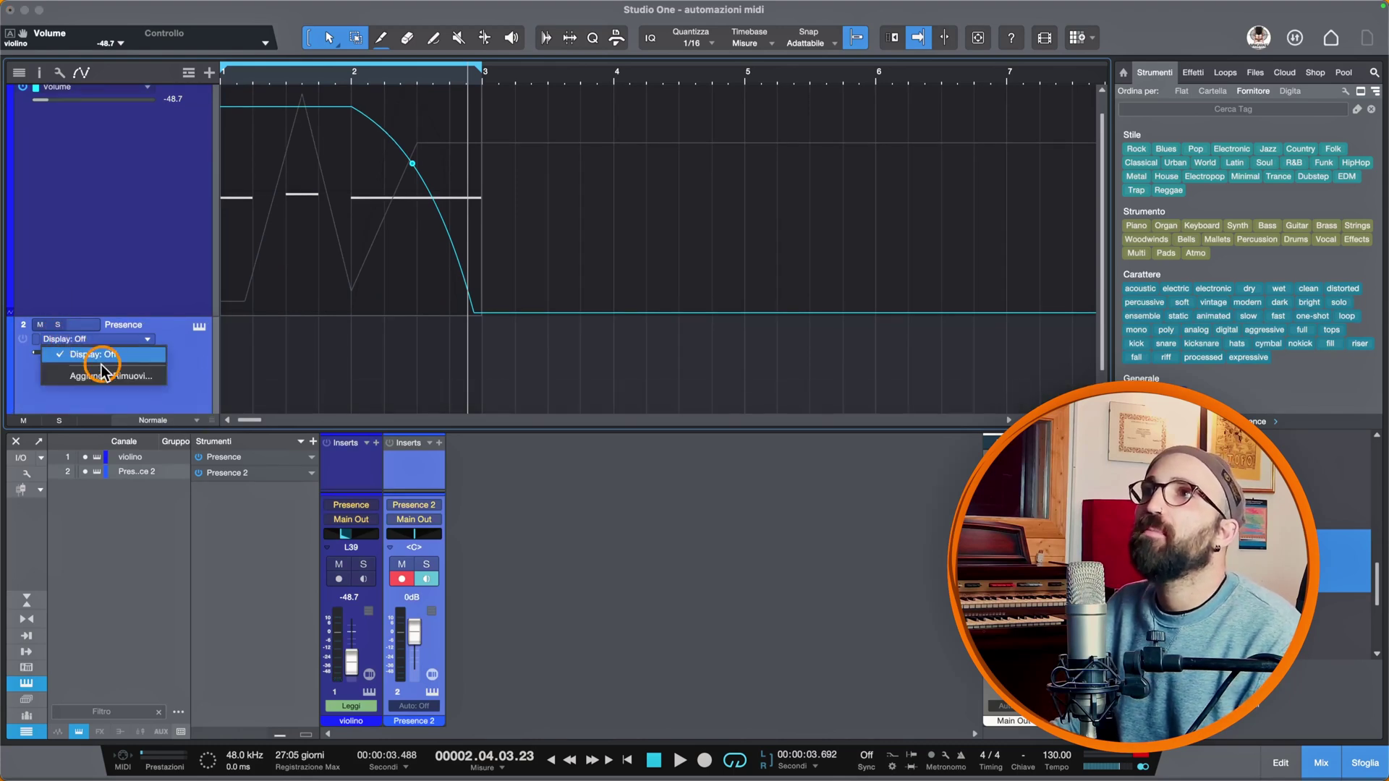
pyautogui.click(197, 364)
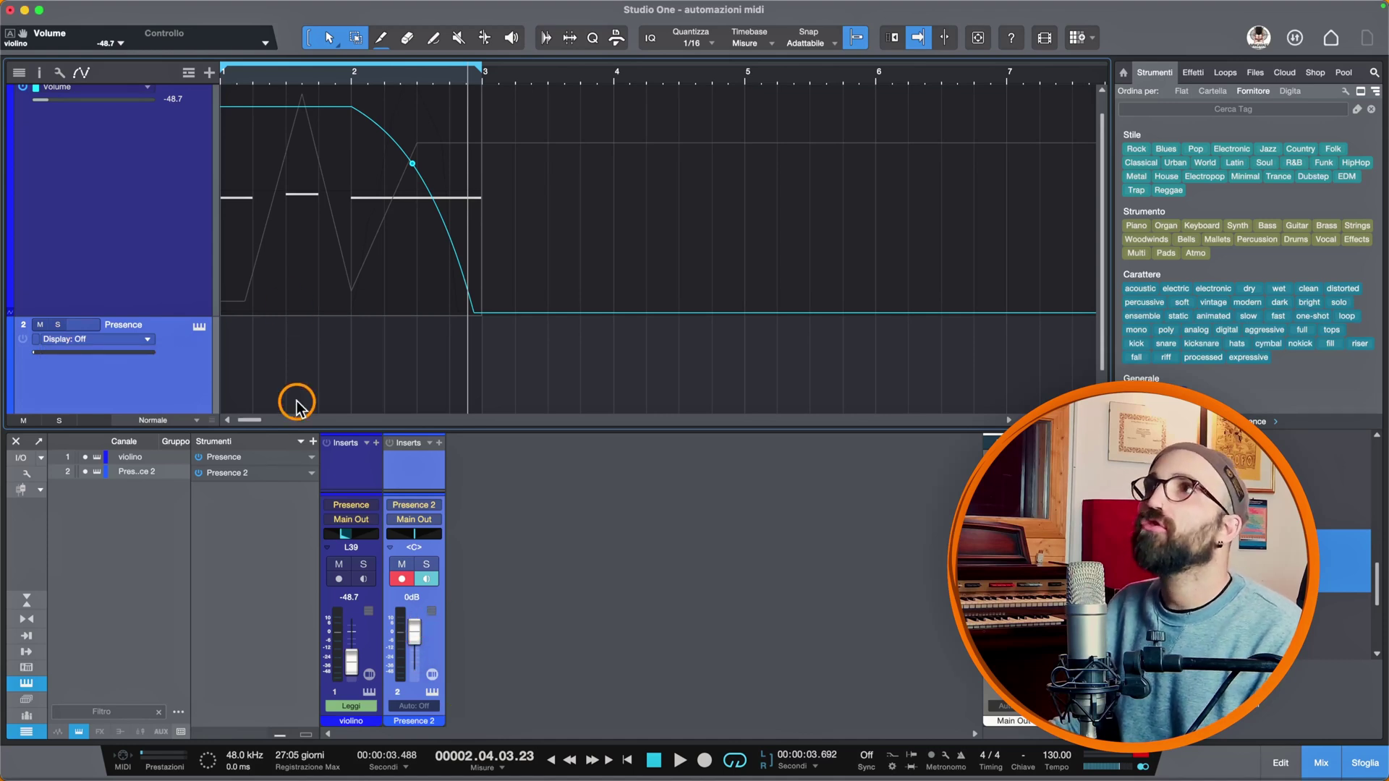
pyautogui.rightClick(415, 637)
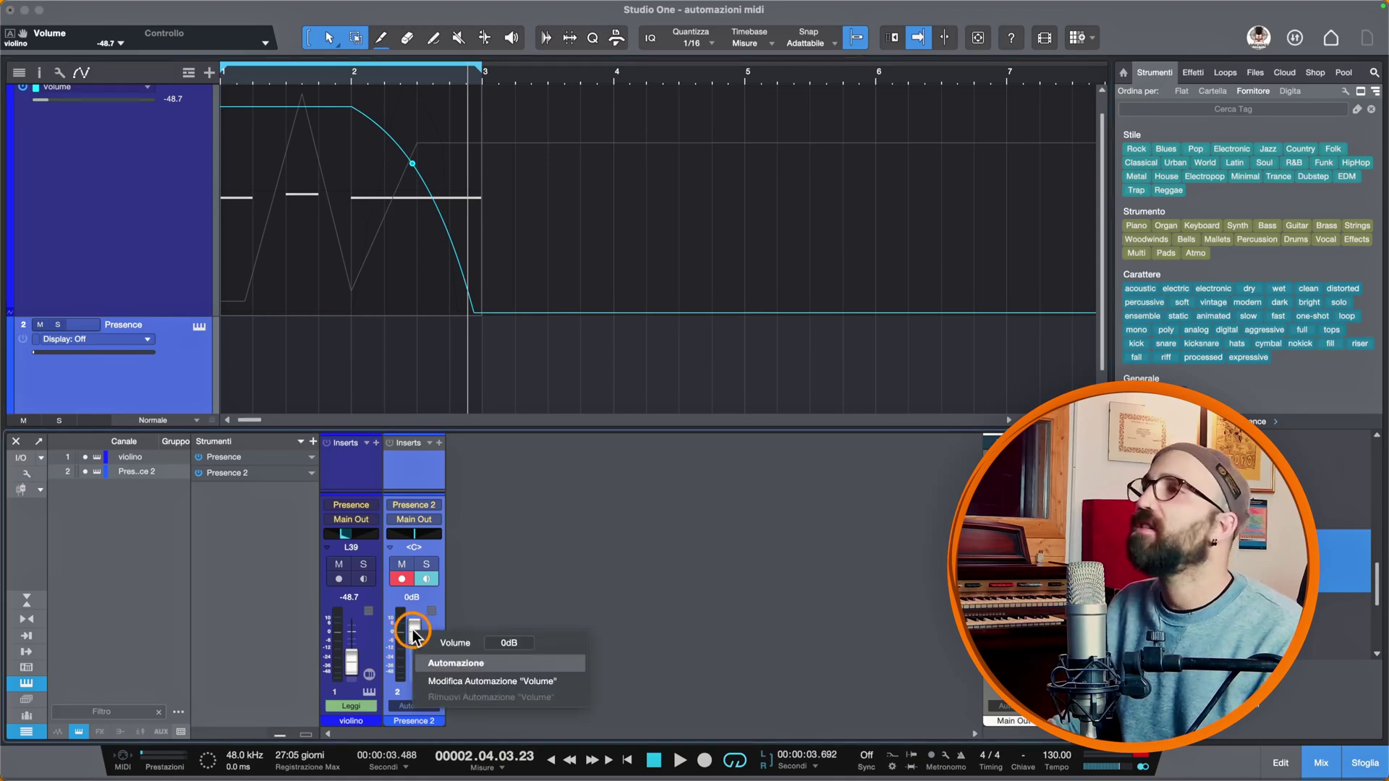
pyautogui.click(470, 680)
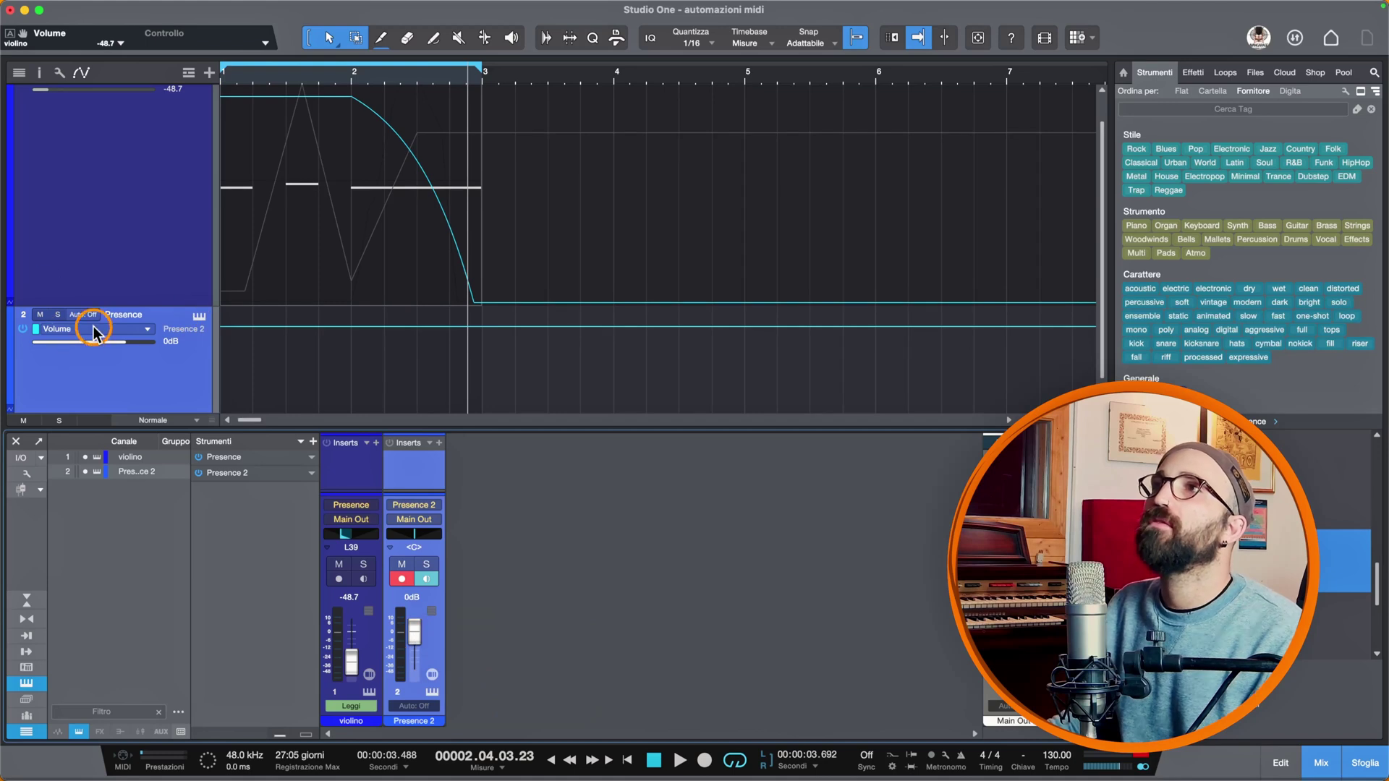